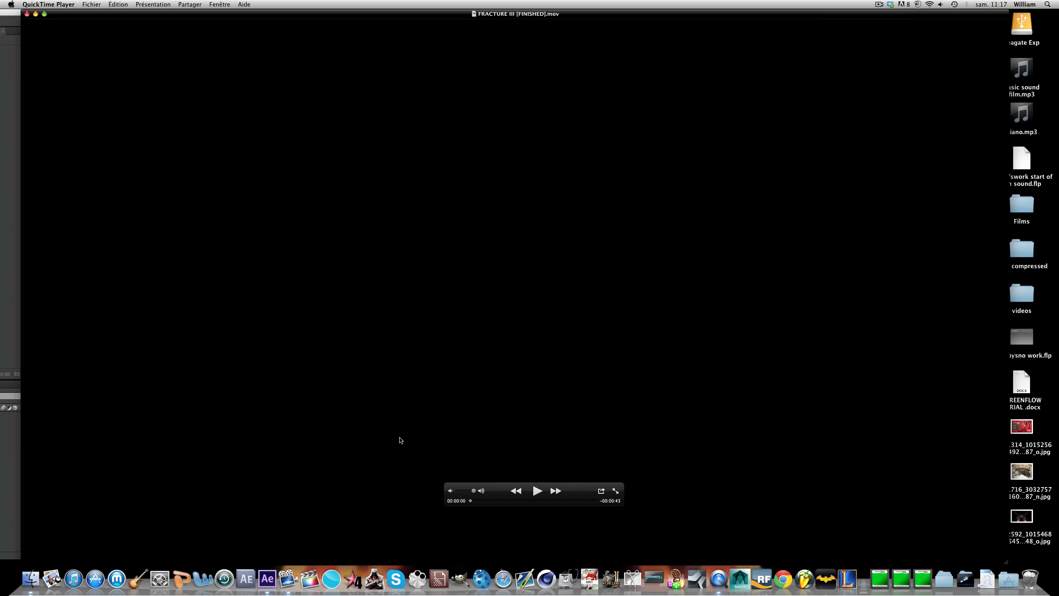
Step: Play the finished FRACTURE III movie, scrub back through its title shots, and close it
key(space)
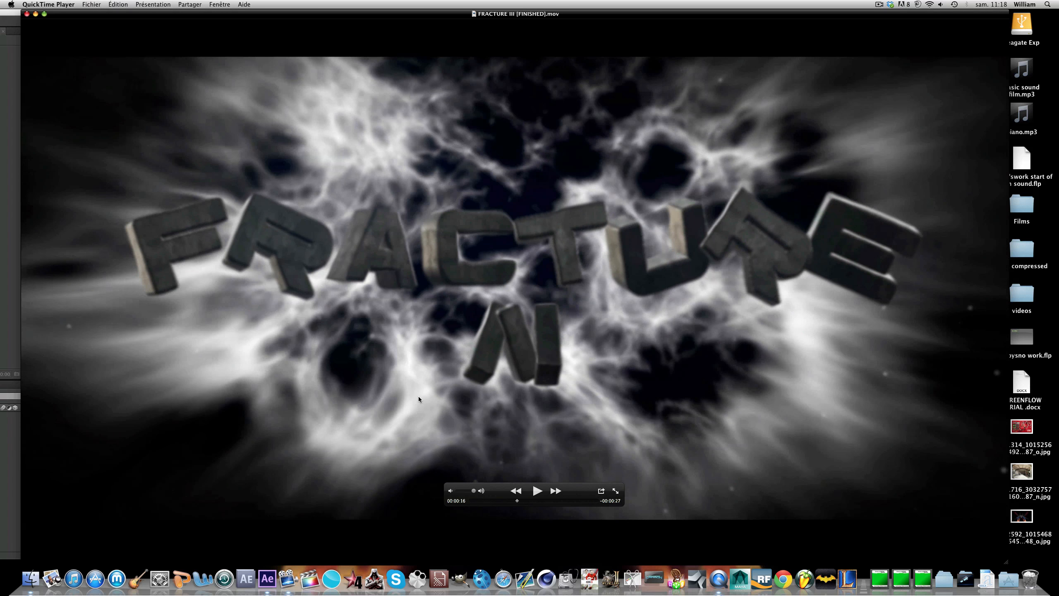
scroll(418, 399, left, 5)
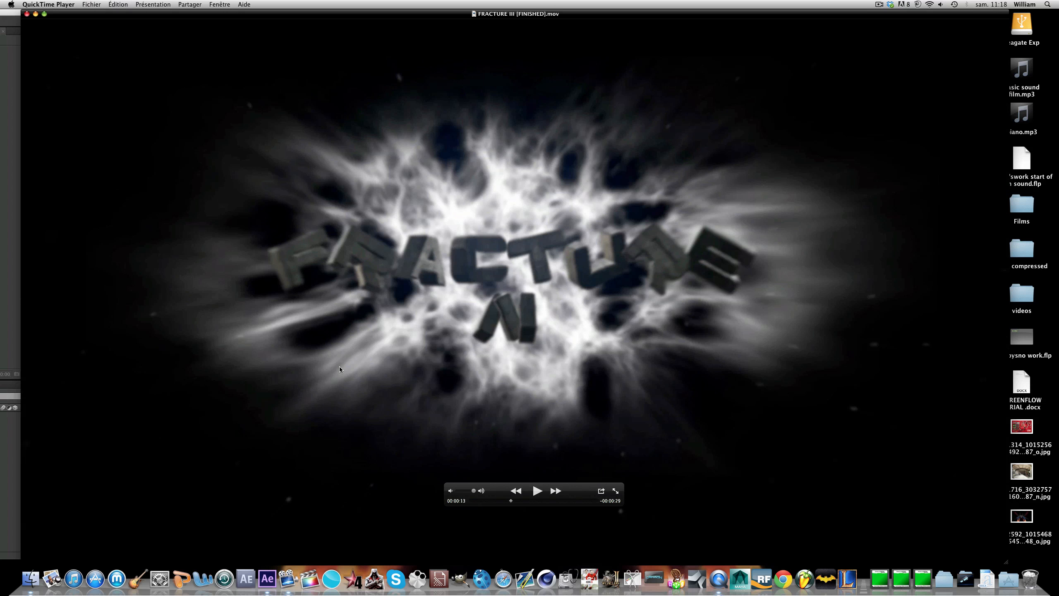
scroll(289, 329, left, 2)
scroll(390, 338, left, 3)
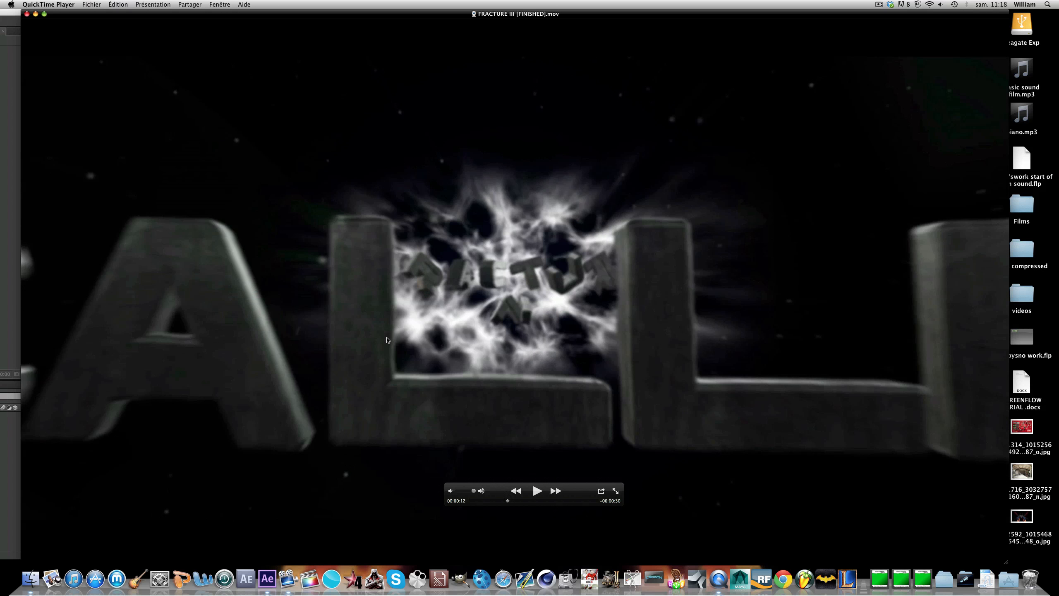
scroll(393, 338, left, 2)
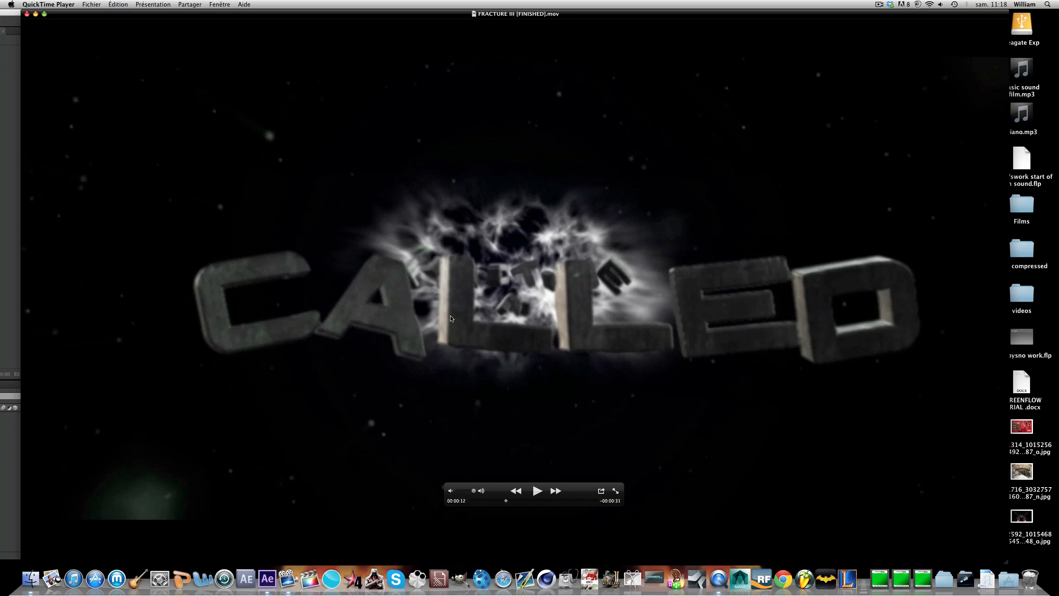
scroll(434, 334, left, 2)
scroll(425, 405, left, 2)
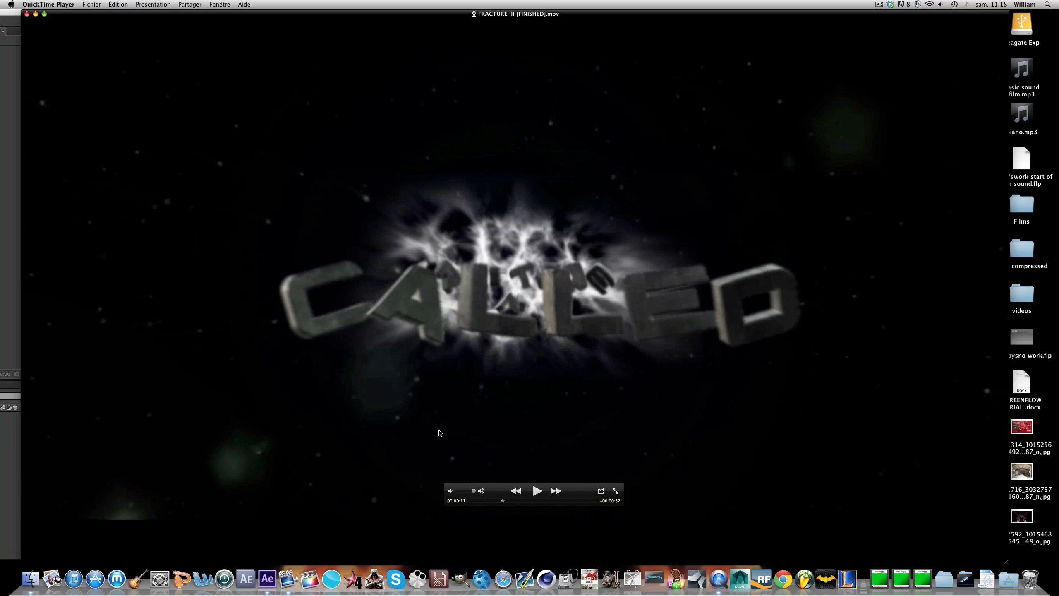
scroll(625, 341, left, 3)
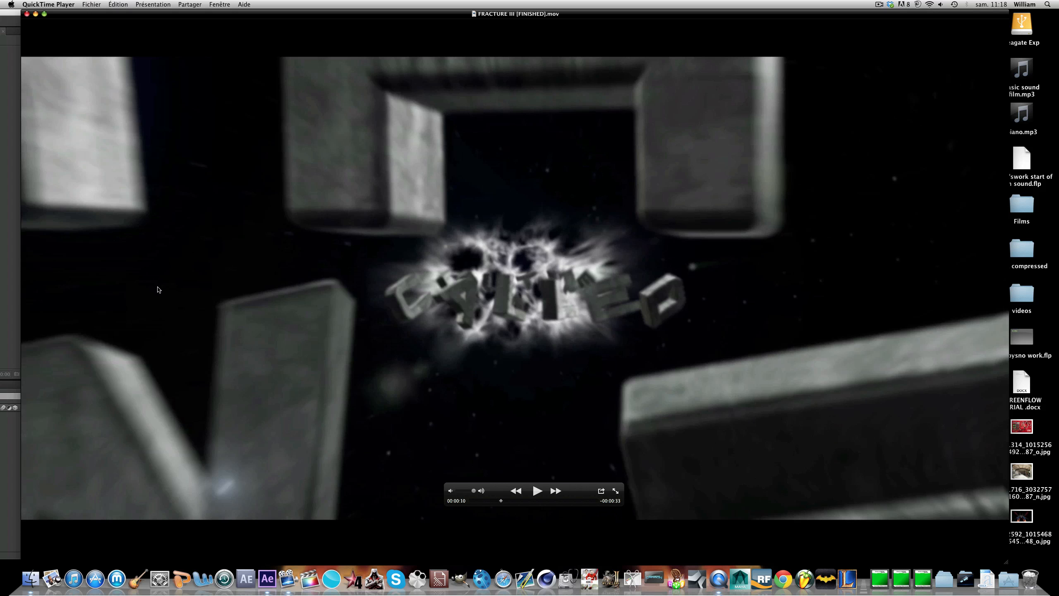
scroll(175, 287, left, 3)
scroll(207, 294, left, 2)
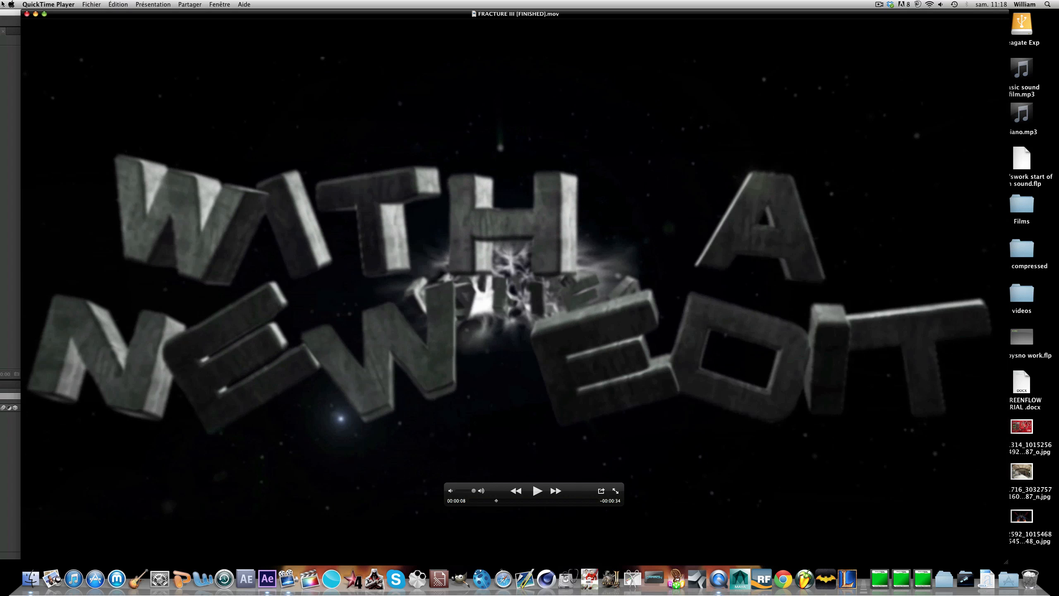
click(27, 13)
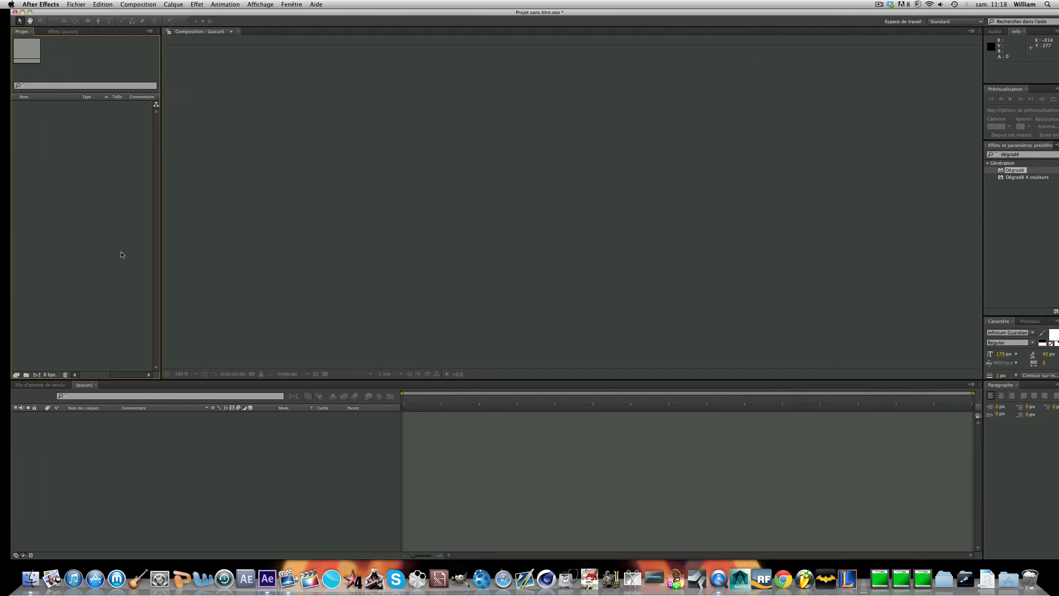
Step: Create a 1280 × 720 px composition in After Effects at 59.94 frames per second, lasting 0;00;50;01
key(super+n)
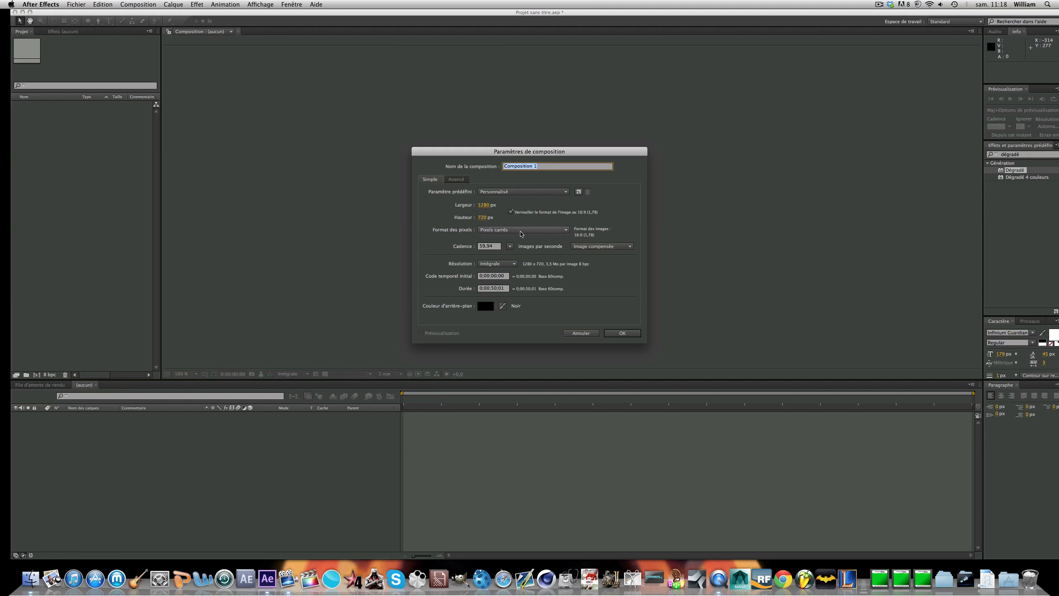
click(620, 333)
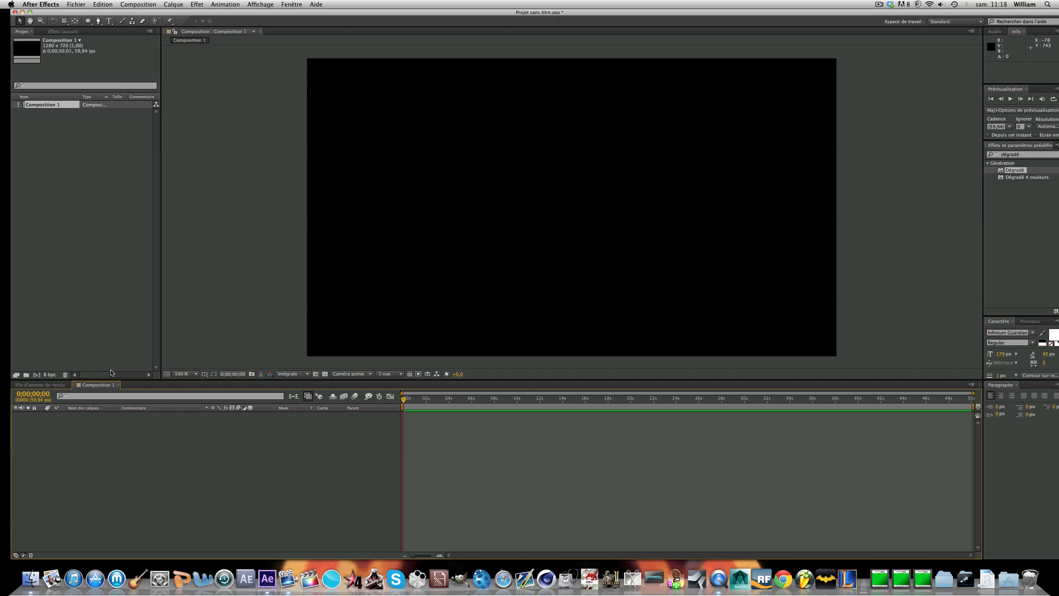
Step: Check the audio input device and volume in the system's sound preferences, and close them
click(159, 578)
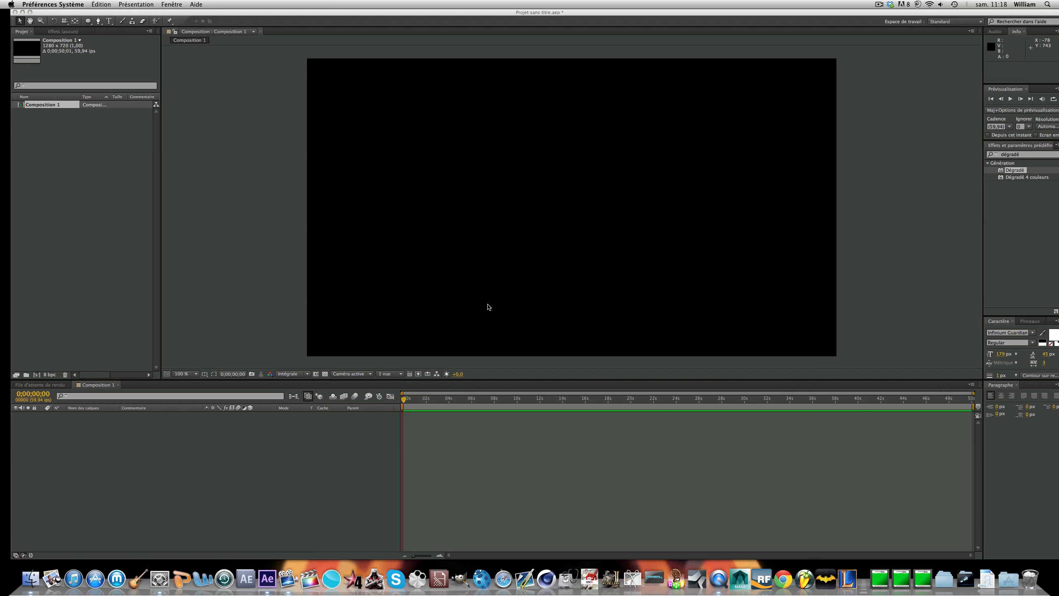
click(529, 329)
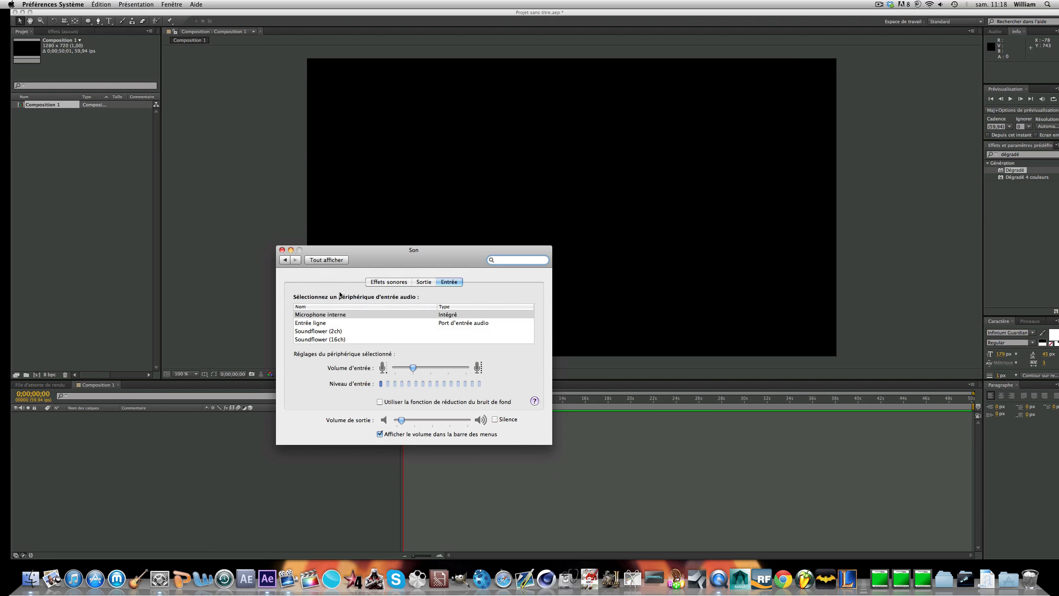
click(281, 249)
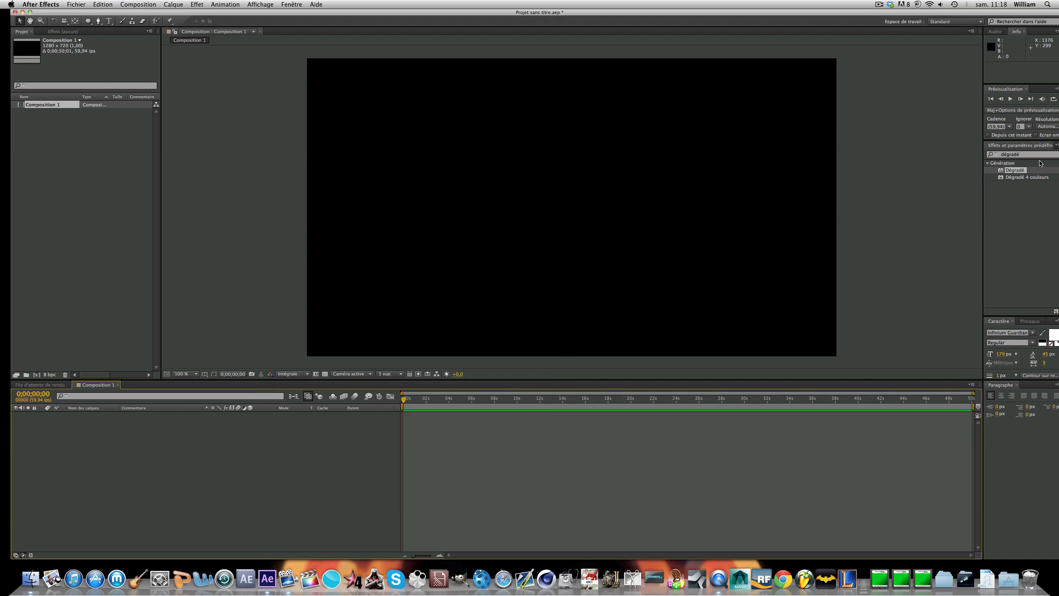
Step: Clear the effects search and add a one-node 35 mm camera with depth of field enabled to the composition
key(Escape)
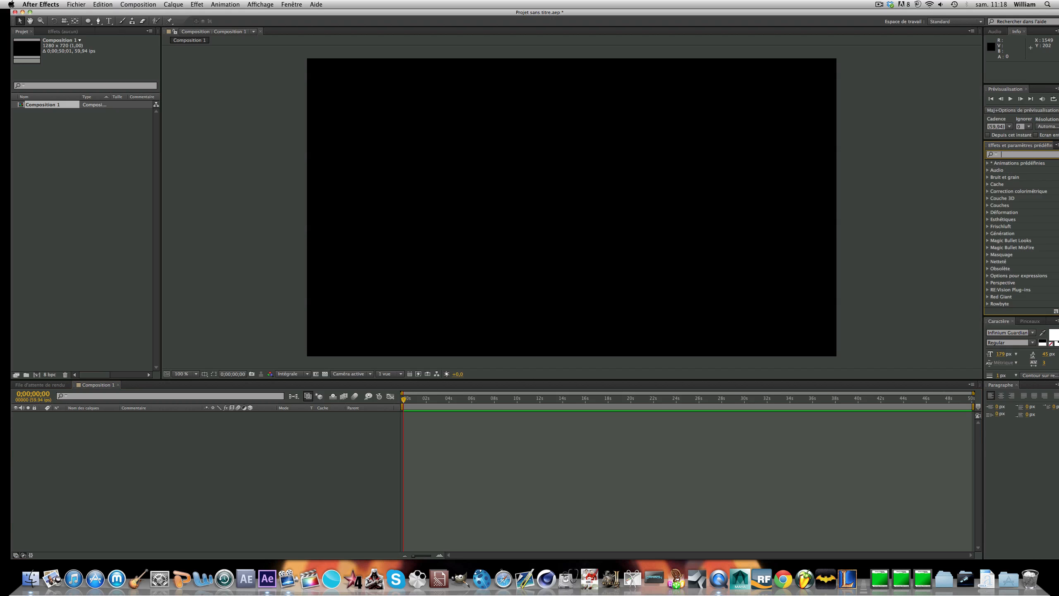
click(102, 438)
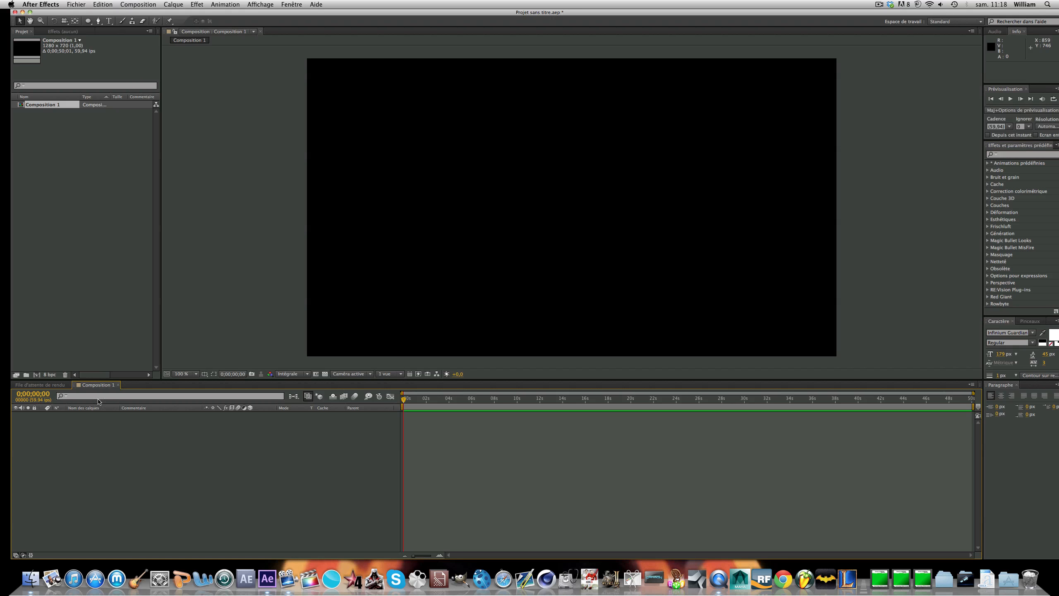
click(173, 4)
mouse_move(181, 17)
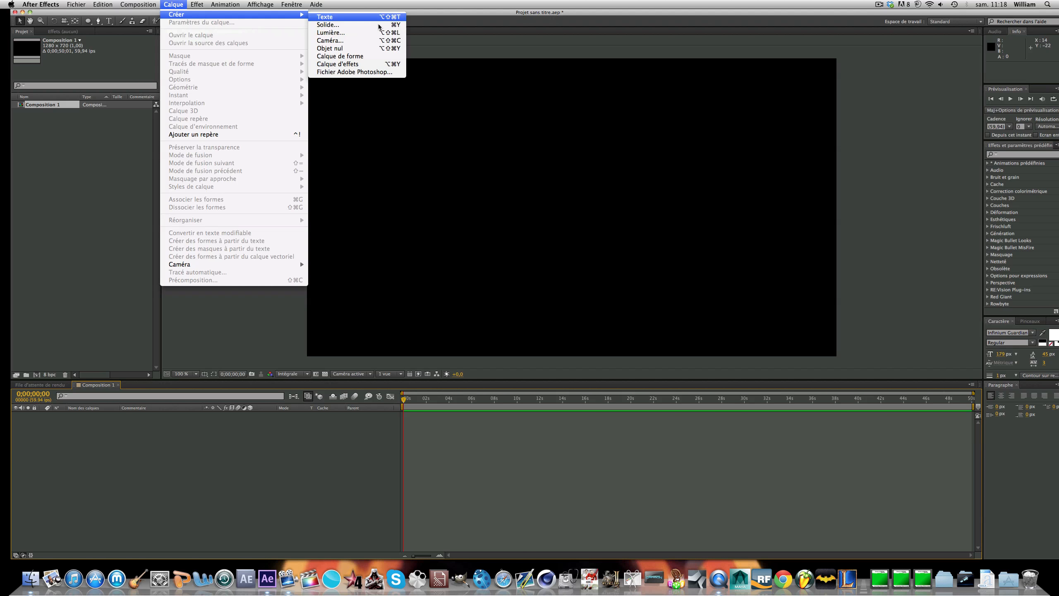
click(358, 38)
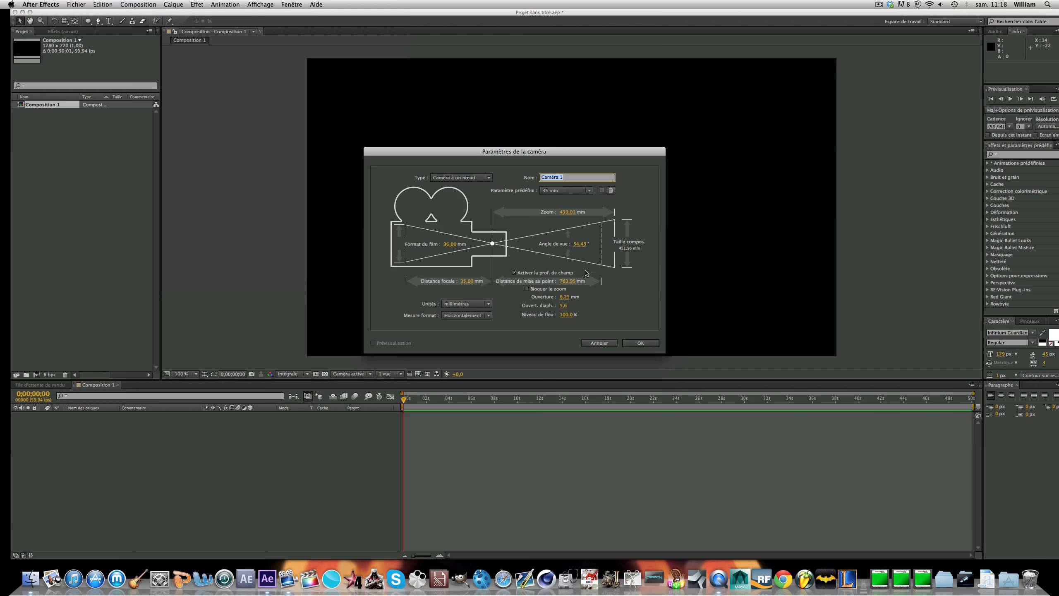
click(640, 342)
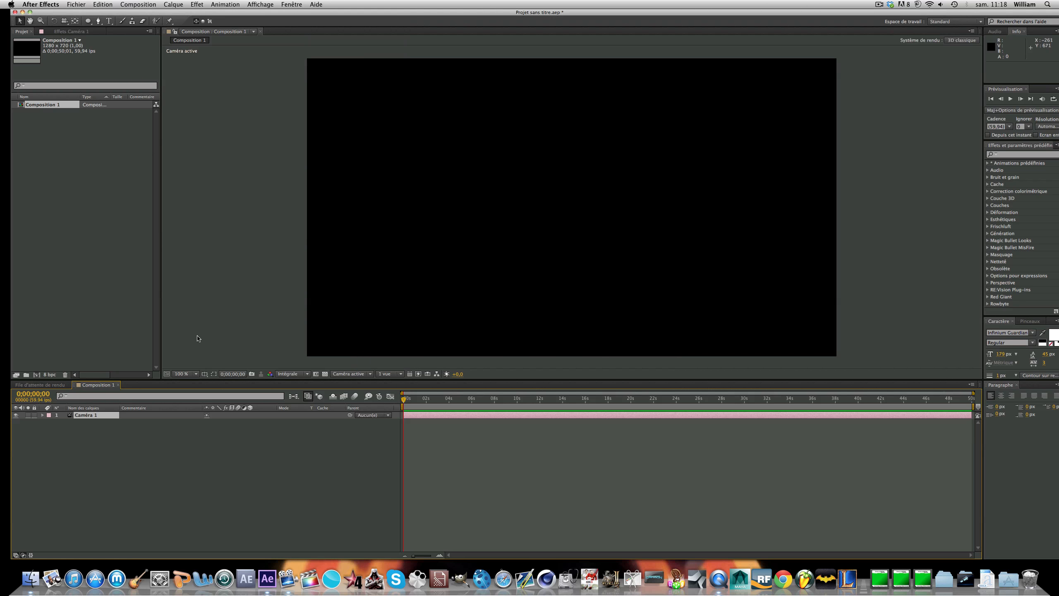
Step: Add a black 1280 × 720 px solid layer named E3D to the composition
click(173, 4)
mouse_move(179, 15)
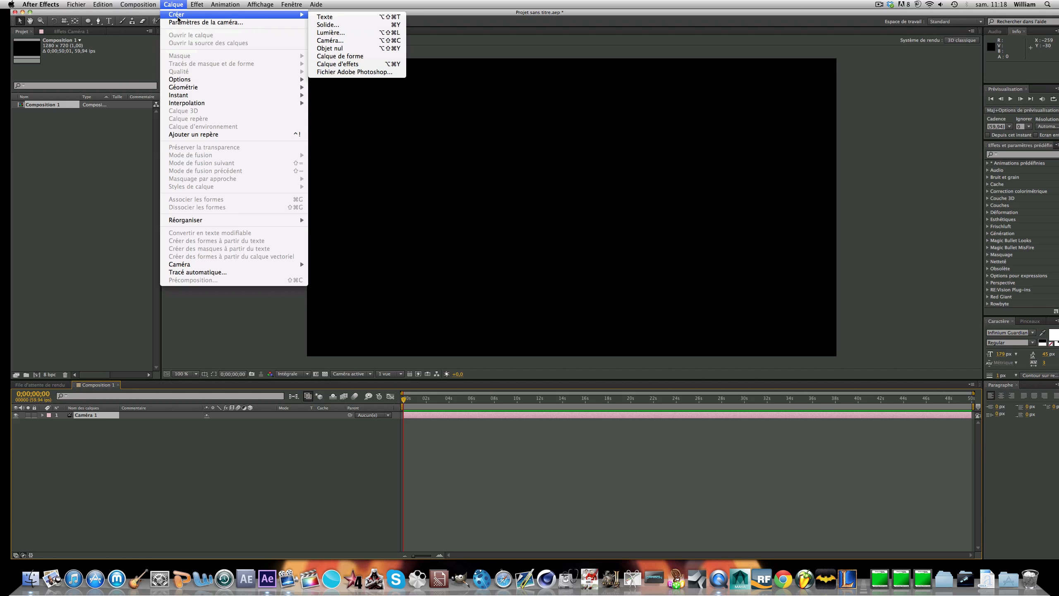
click(375, 26)
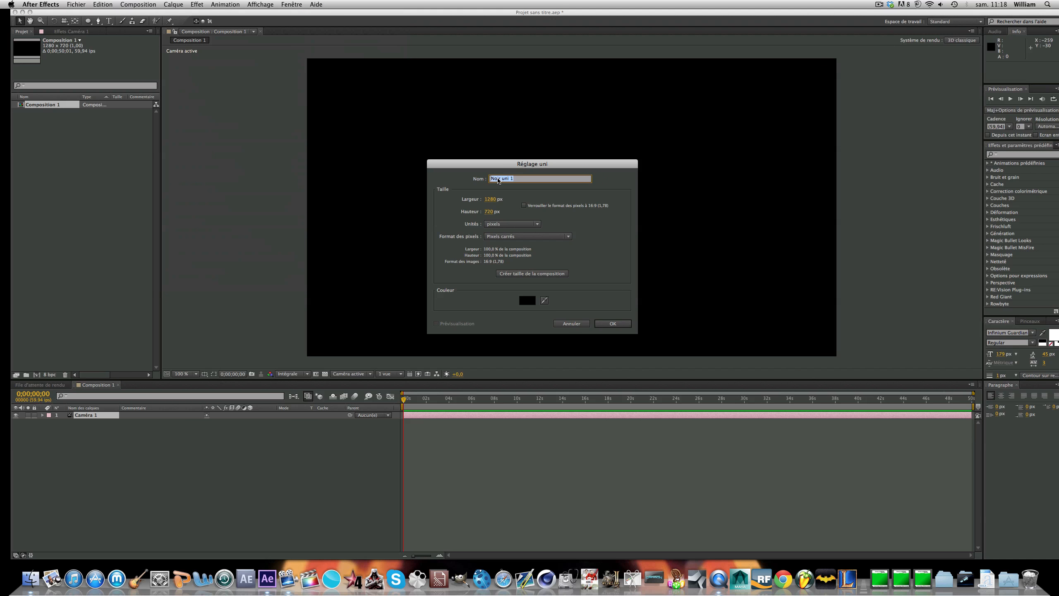
text(E3D)
key(Return)
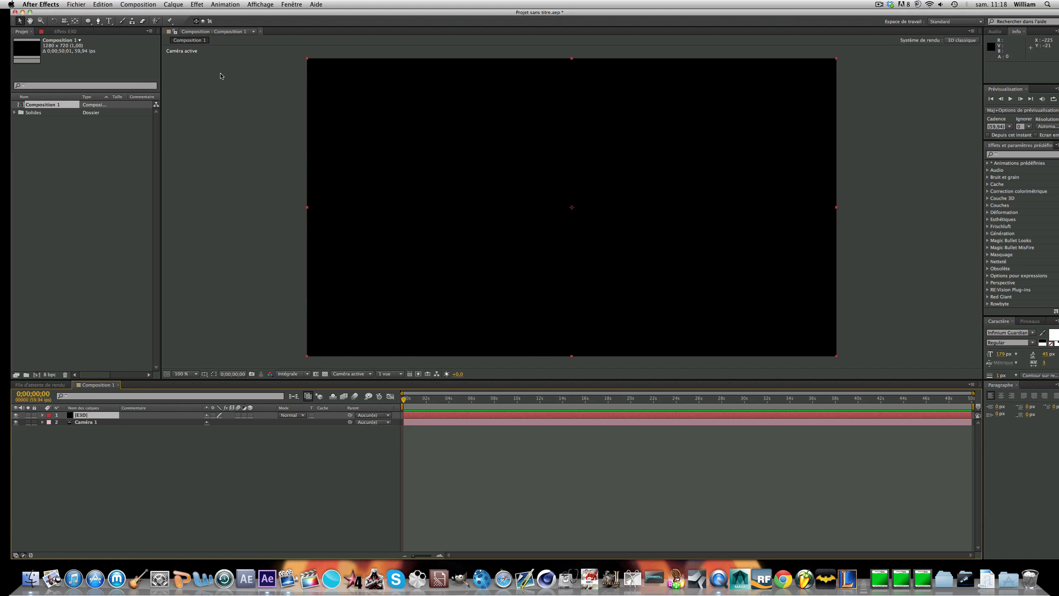
Step: Add a black composition-sized solid layer named PARTICULAR
key(super+y)
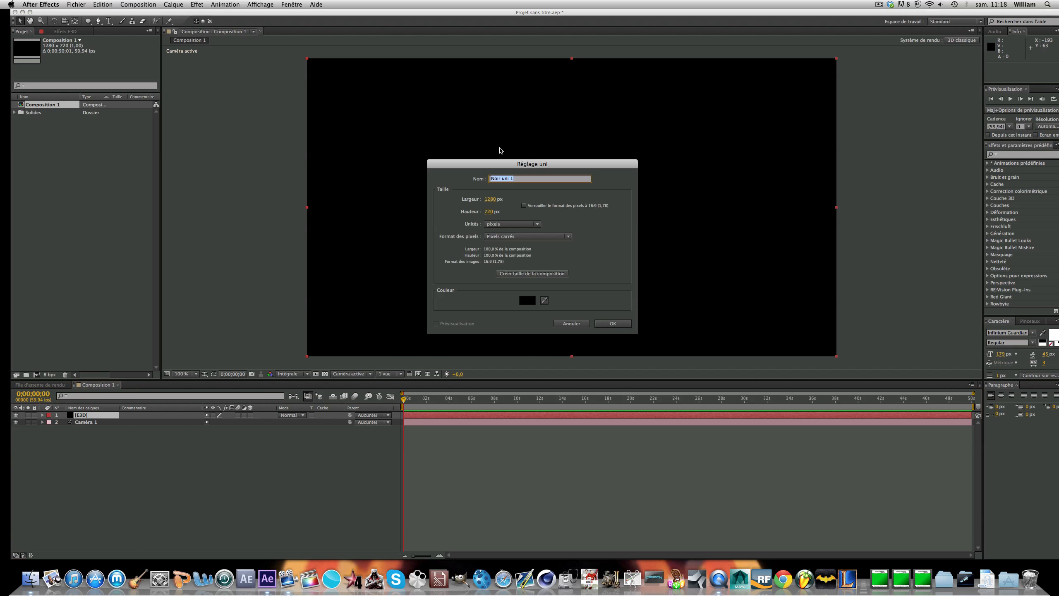
text(PARTICULAR)
key(Return)
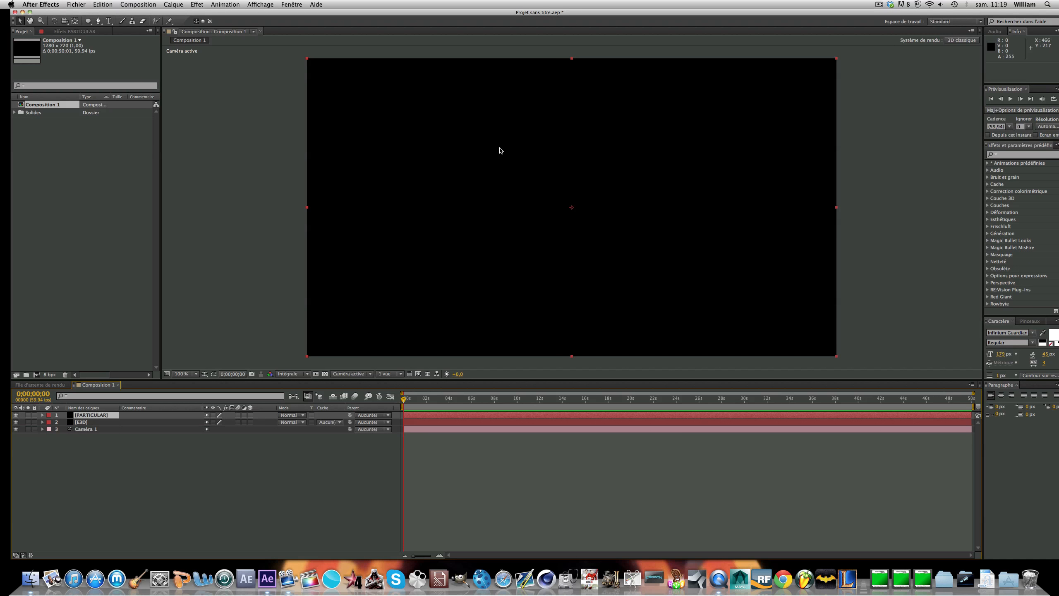
key(super+r)
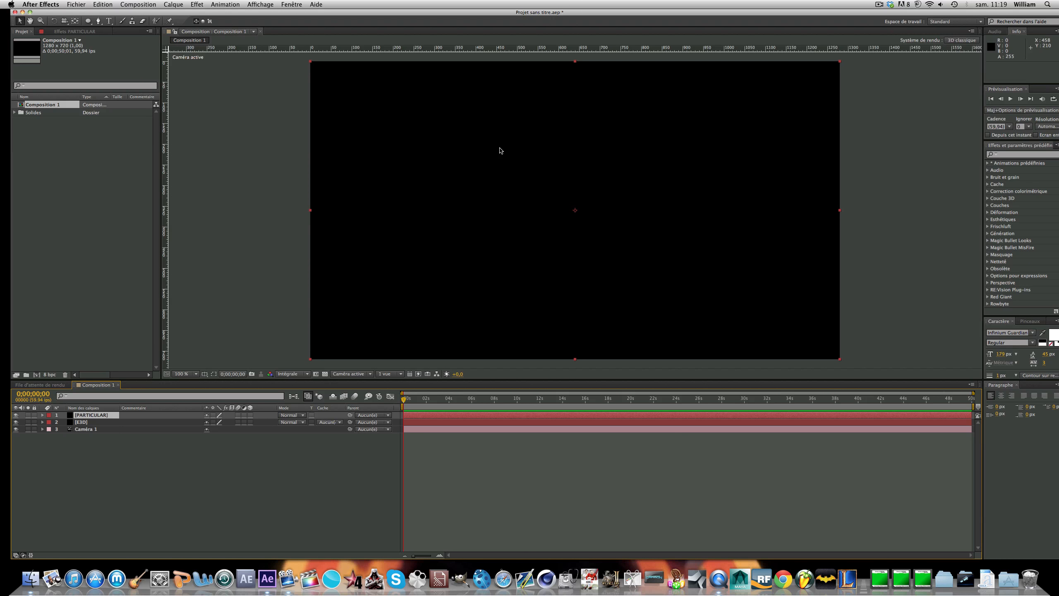
key(super+r)
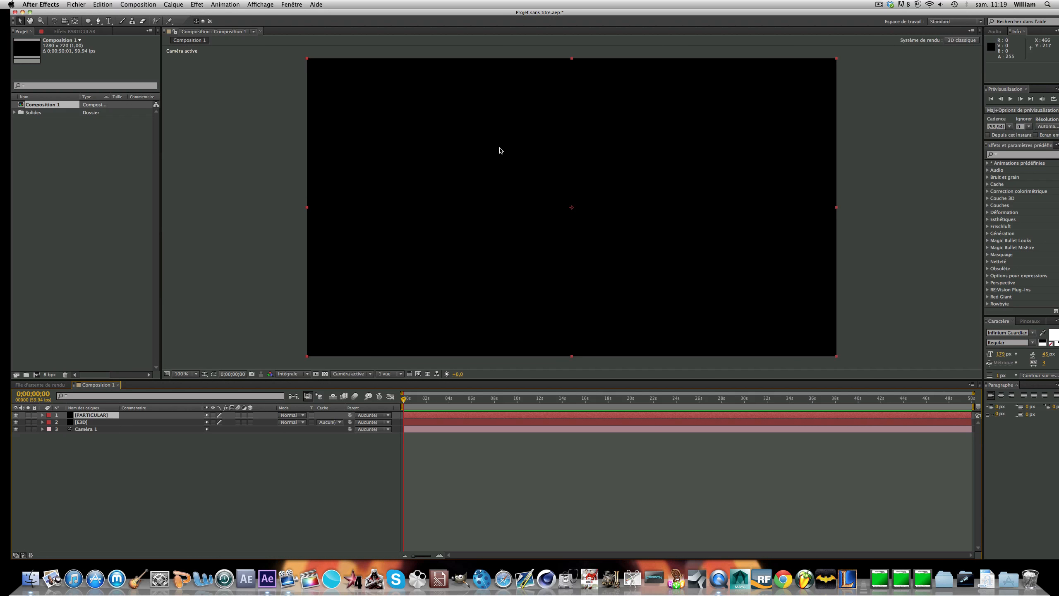
Step: Add two more black composition-sized solid layers, one named FLARES and one named BG
key(super+y)
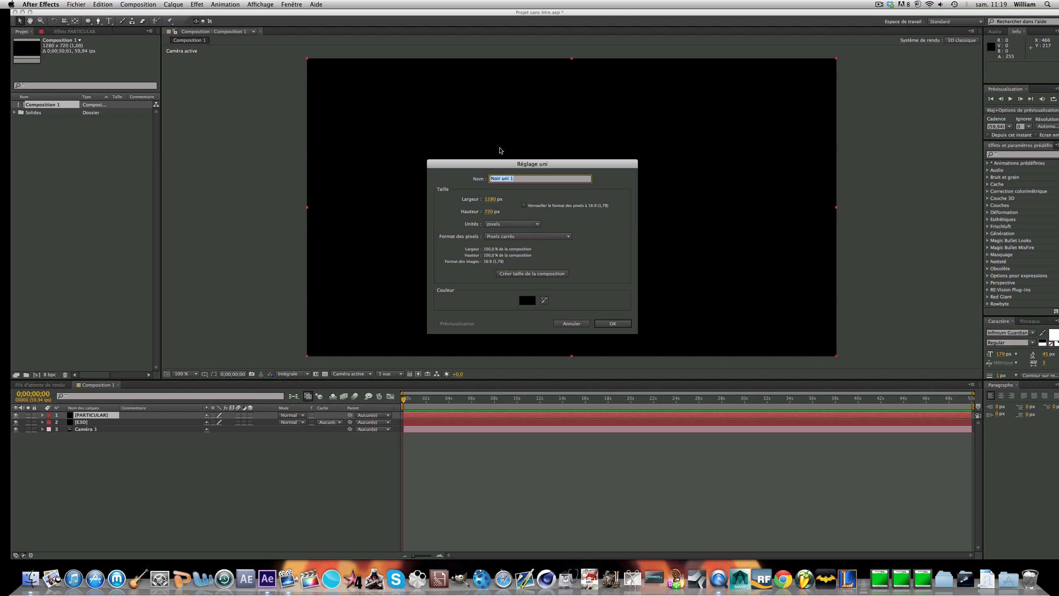
text(FLARES)
key(Return)
key(super+y)
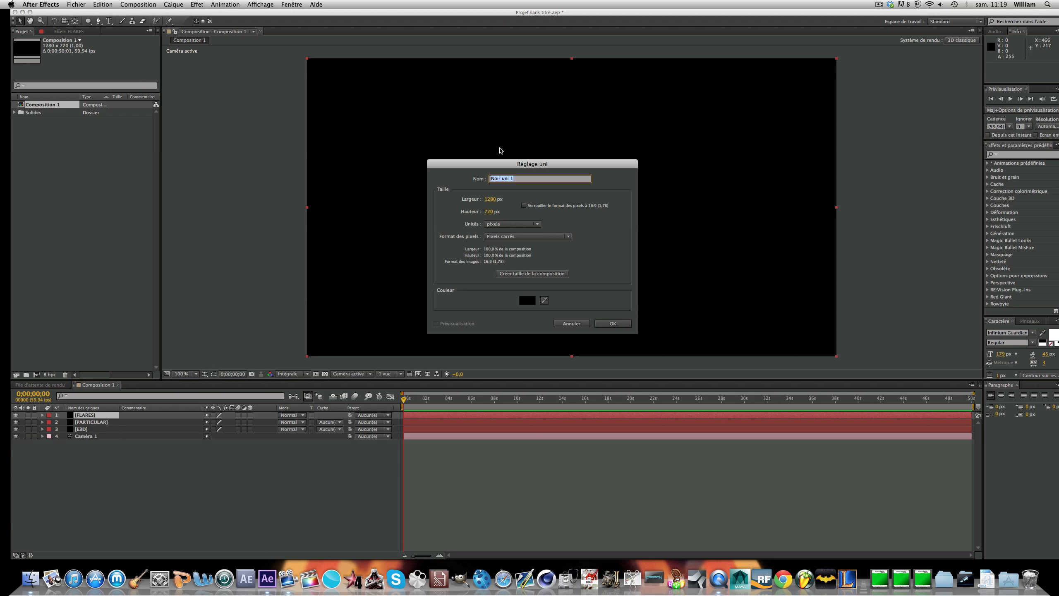
text(BG)
key(Return)
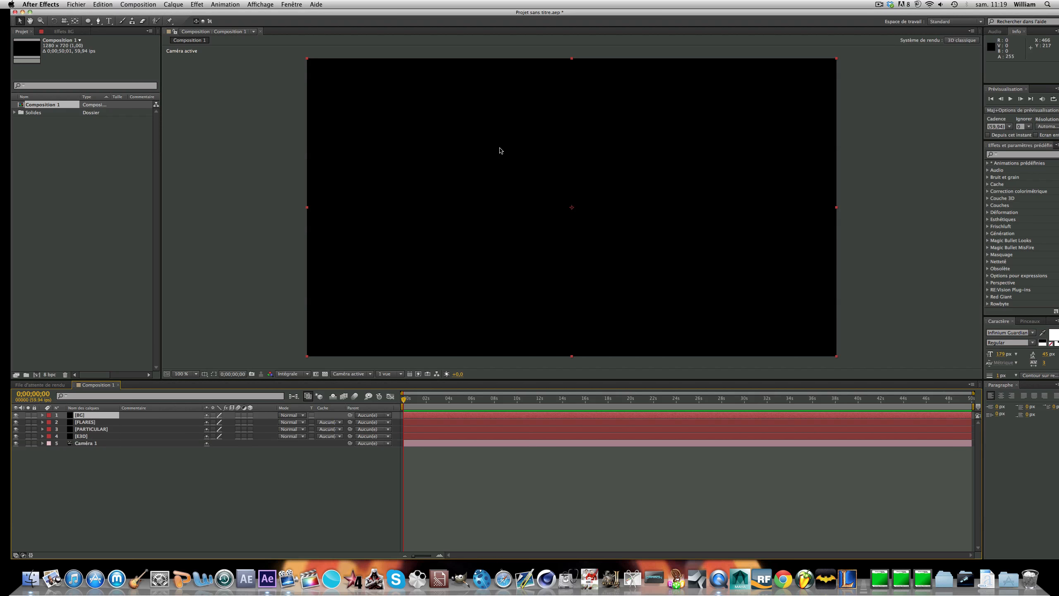
Step: Add a black composition-sized solid layer named SPACE
key(super+y)
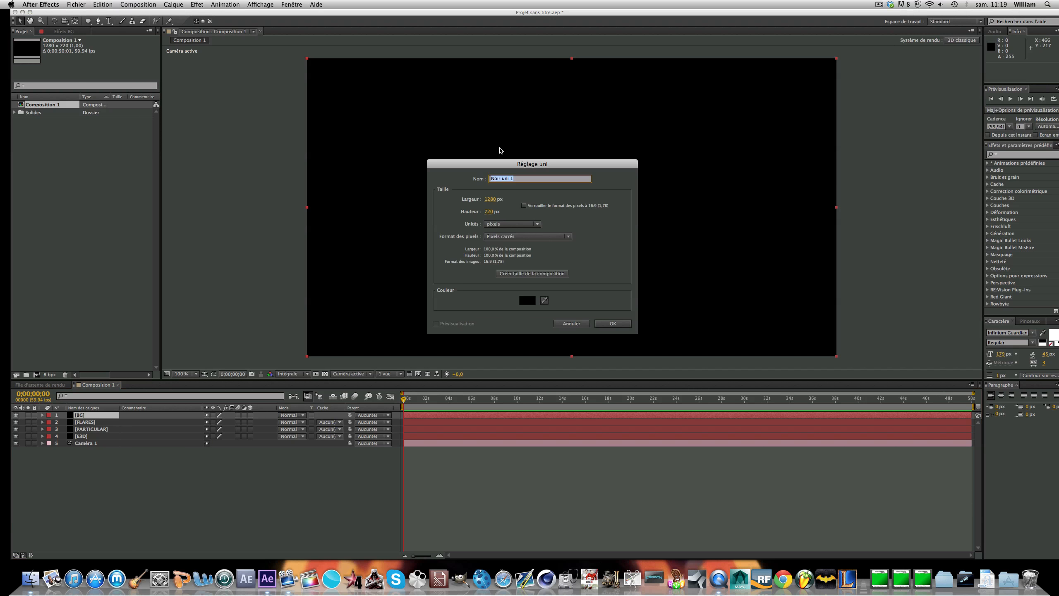
text(SPACE)
key(Return)
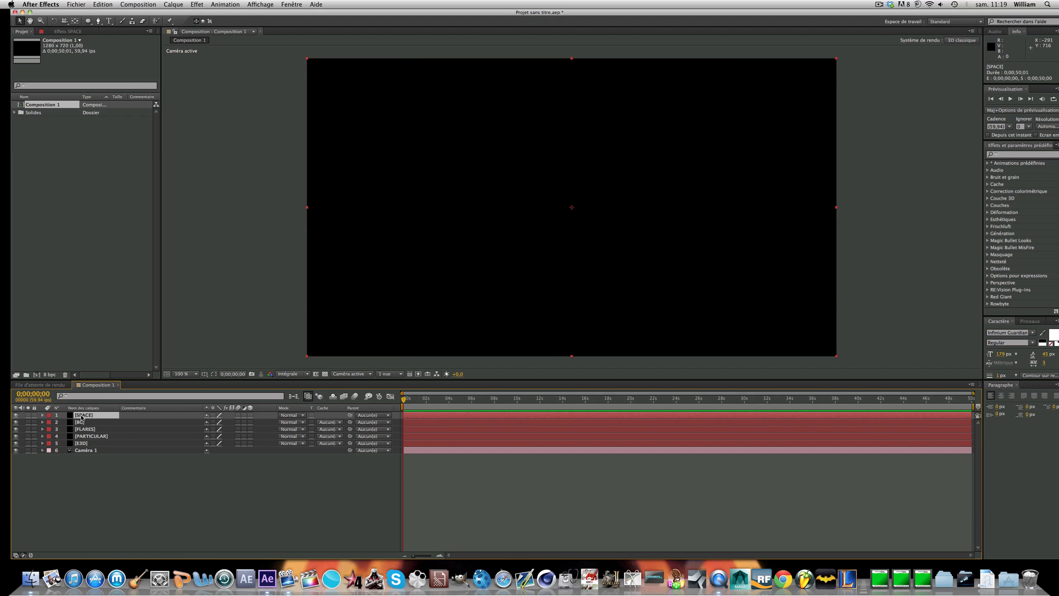
Step: Reorder the solid layers above the camera from top to bottom as FLARES, E3D, PARTICULAR, SPACE, BG
drag(81, 417, 82, 445)
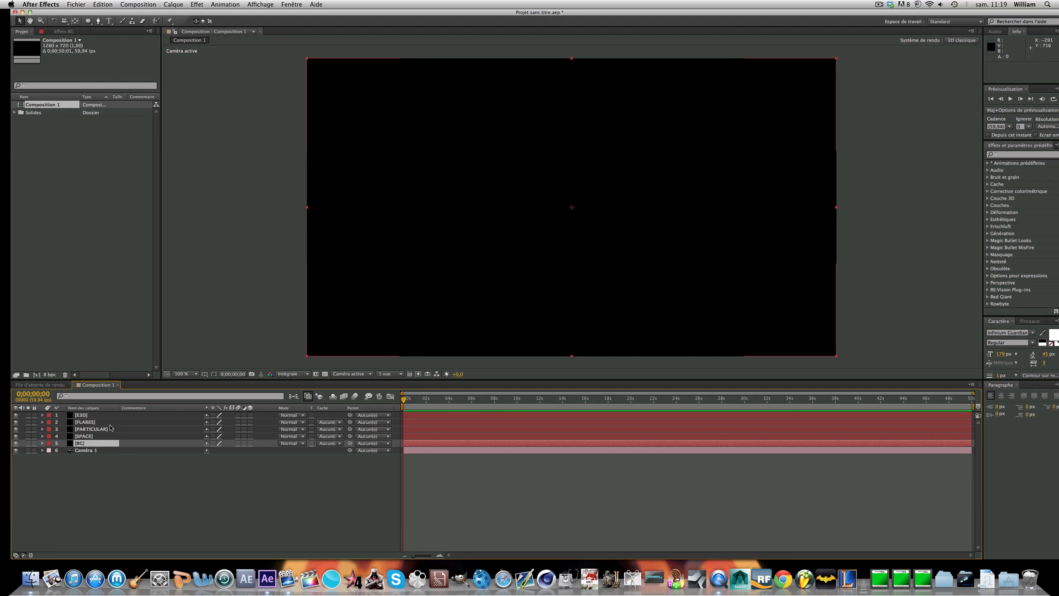
click(85, 437)
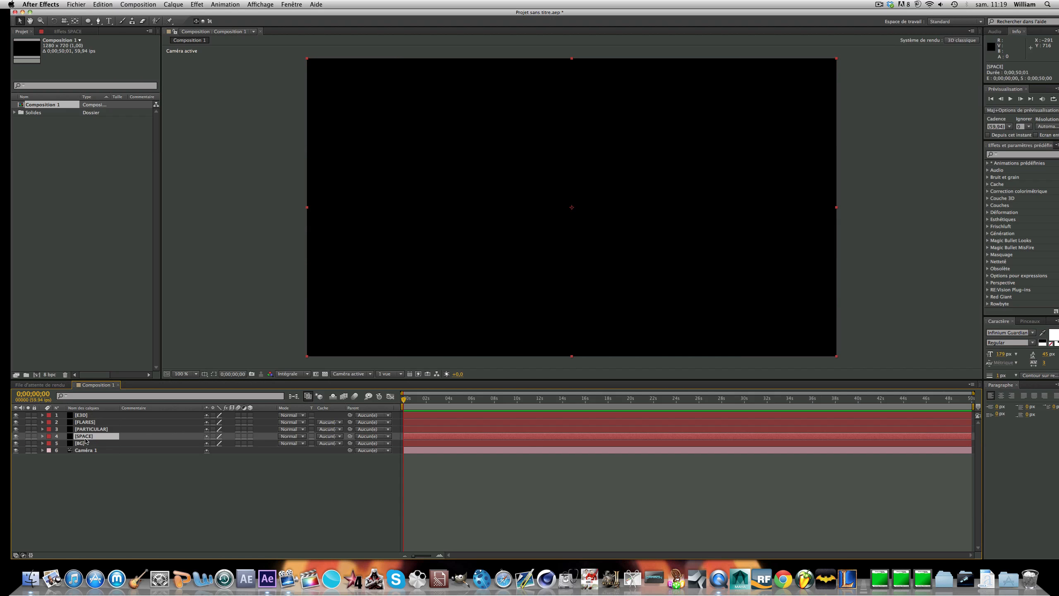
click(83, 430)
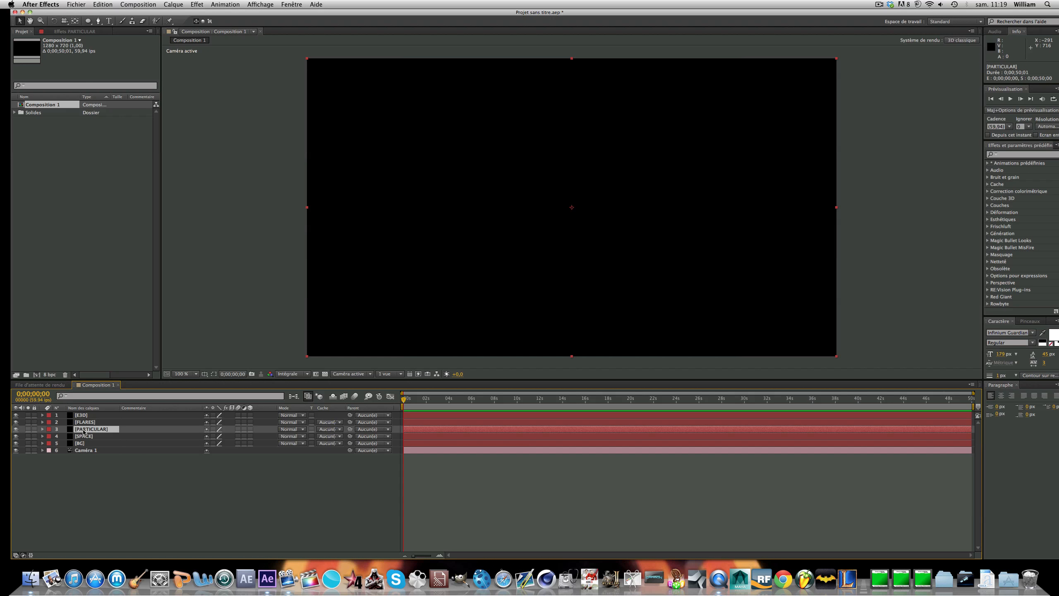
click(88, 423)
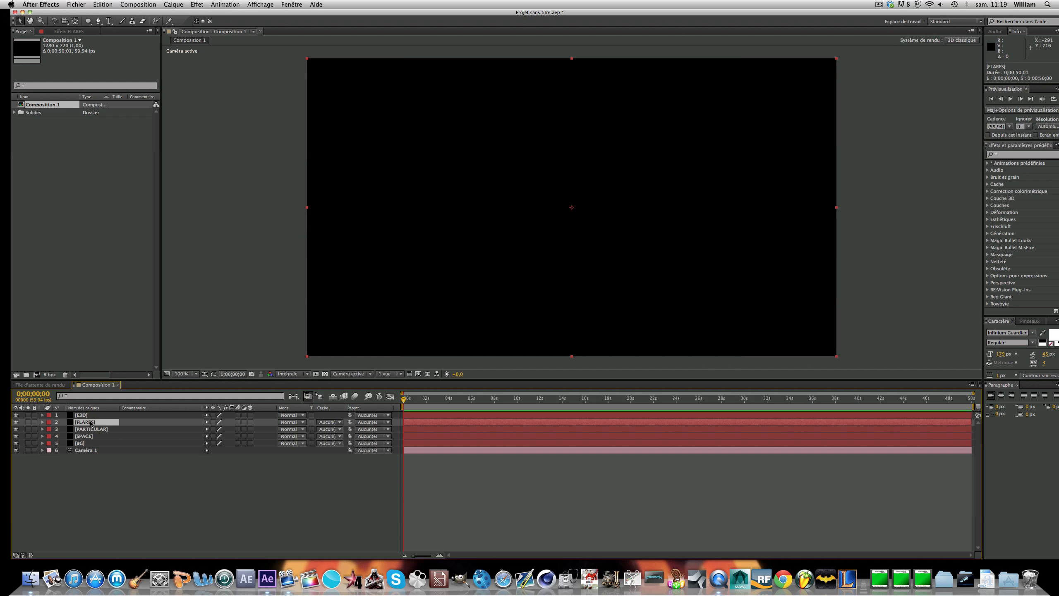
click(90, 430)
click(87, 422)
drag(87, 423, 86, 413)
click(91, 430)
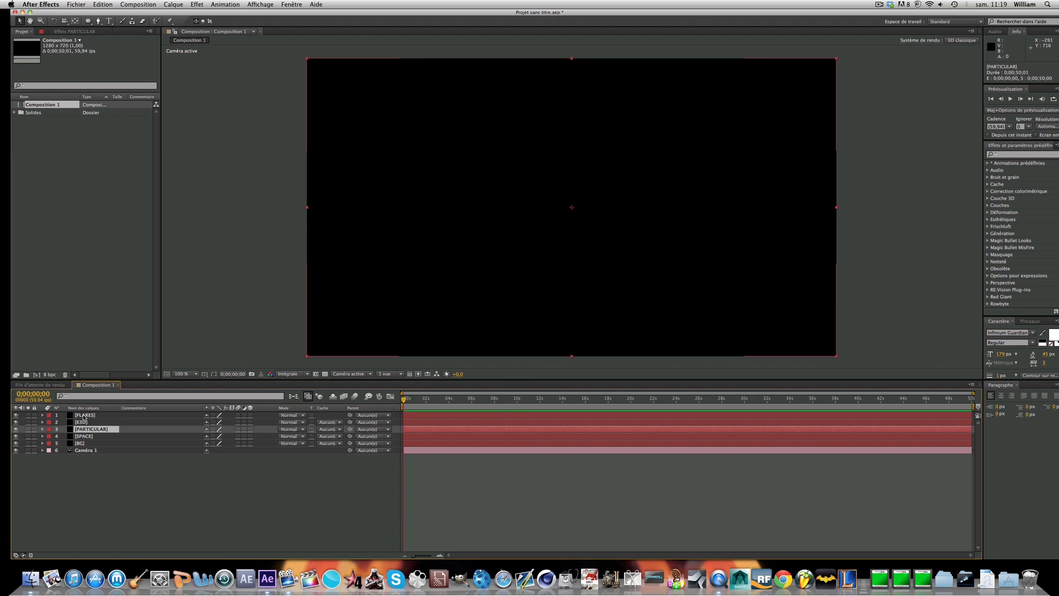
Step: Apply the Video Copilot Element effect to the E3D layer
click(85, 416)
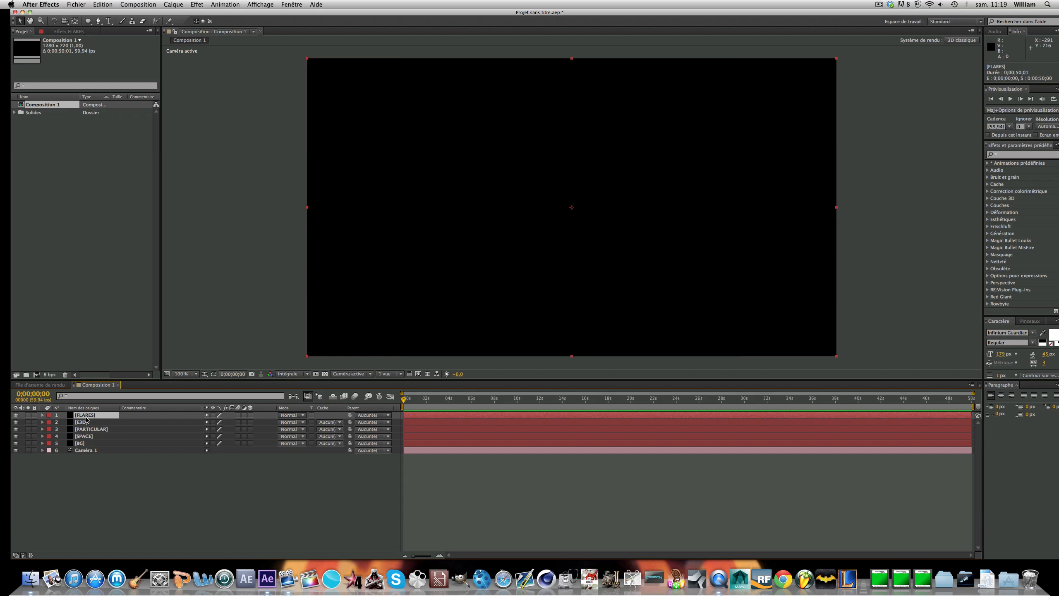
click(85, 424)
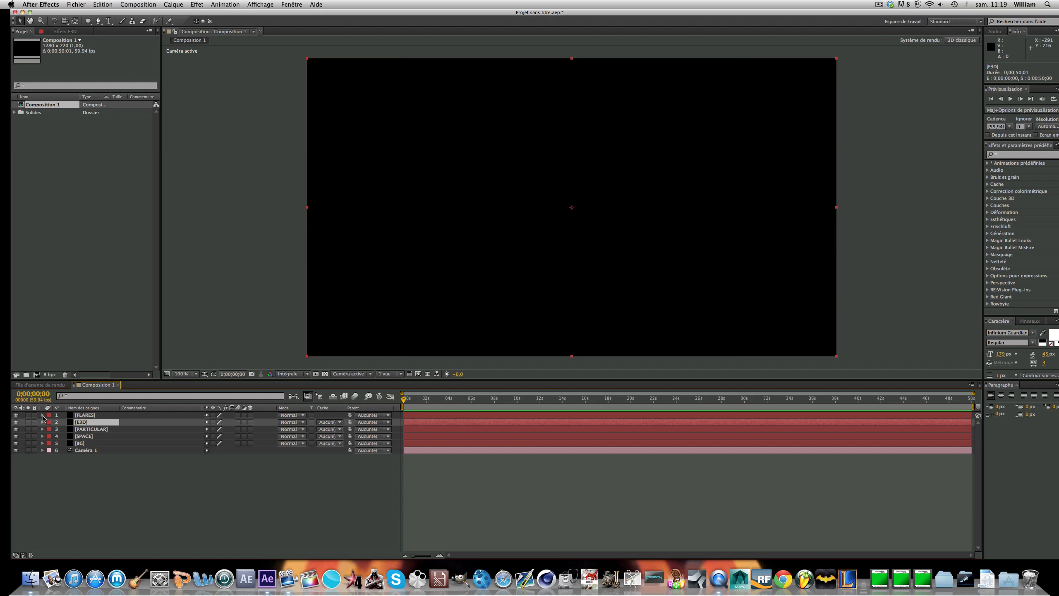
click(1036, 155)
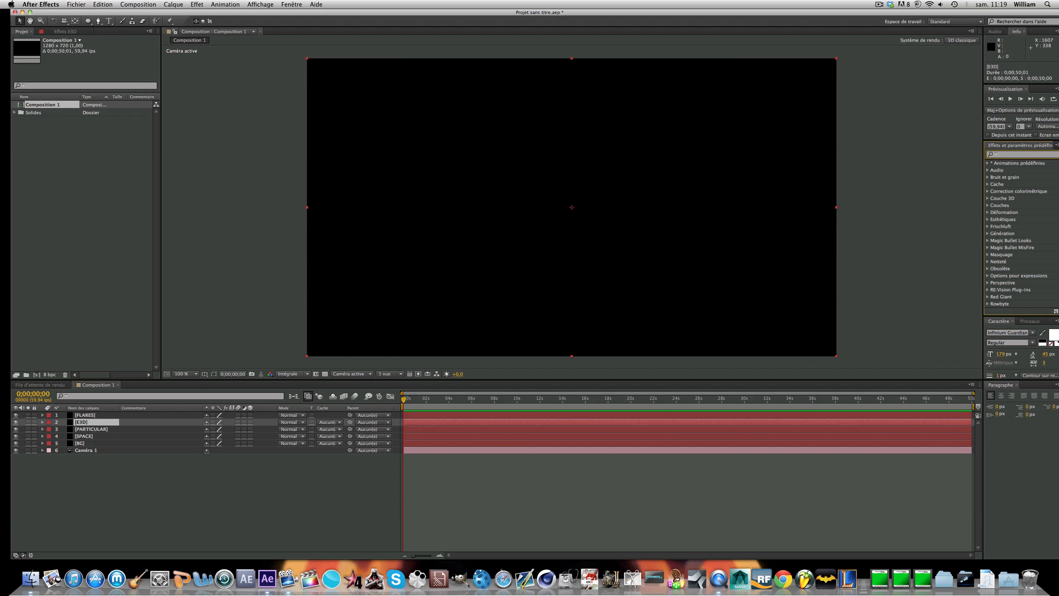
text(element)
double_click(1025, 169)
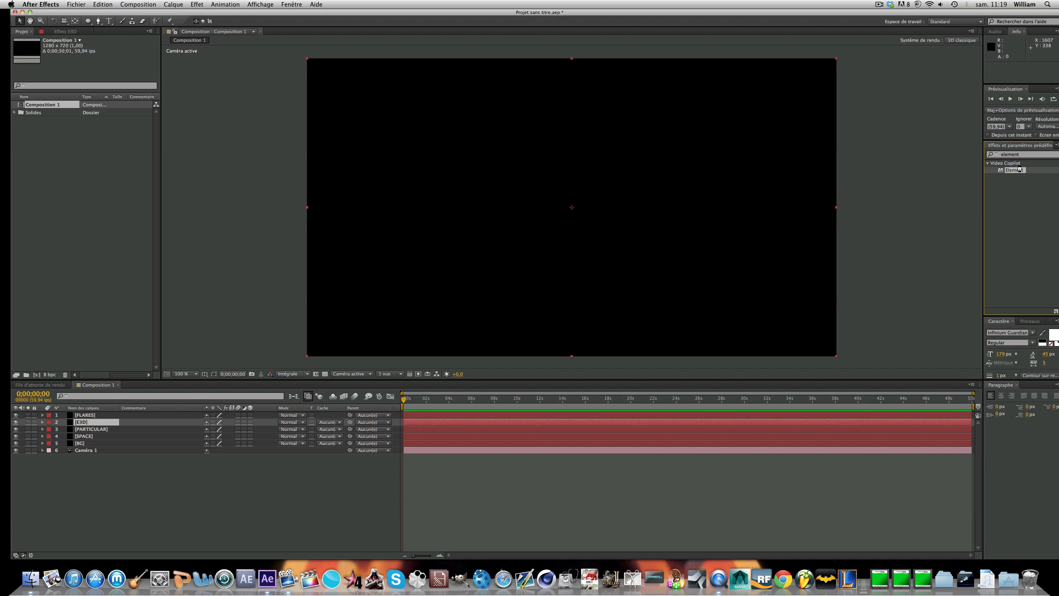
Step: Add a text layer reading tuto, hide it and move it below the camera at the end of the layer stack
click(109, 20)
click(490, 262)
text(TUT)
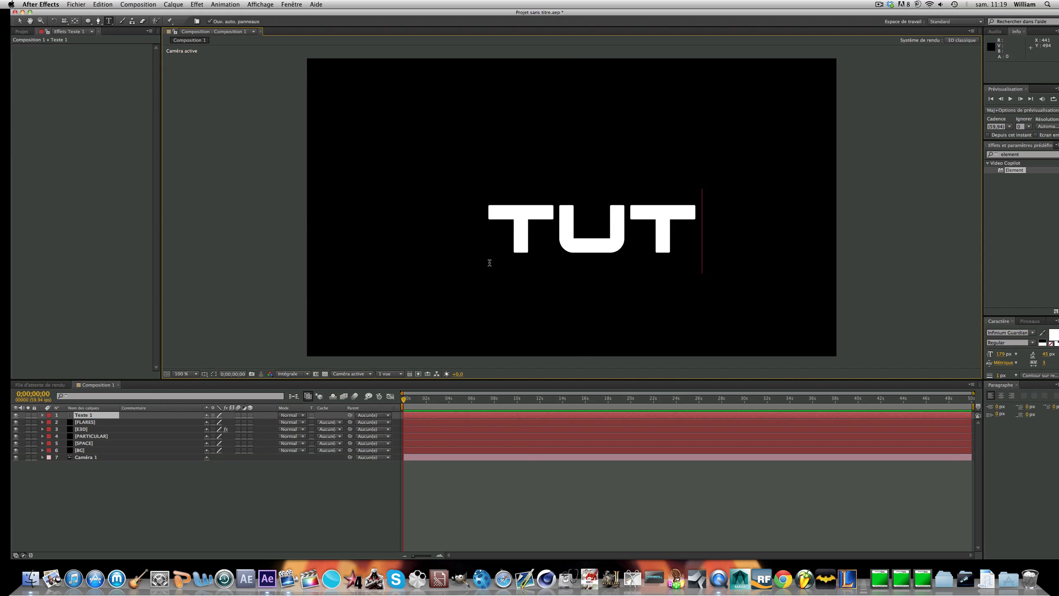
text(o)
click(15, 415)
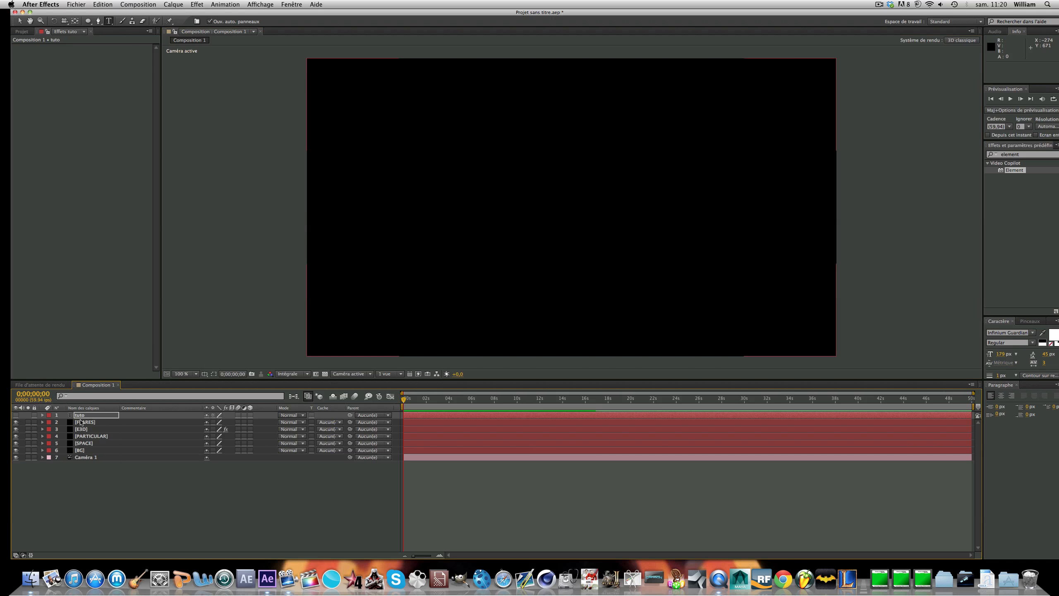
drag(80, 415, 100, 496)
click(83, 436)
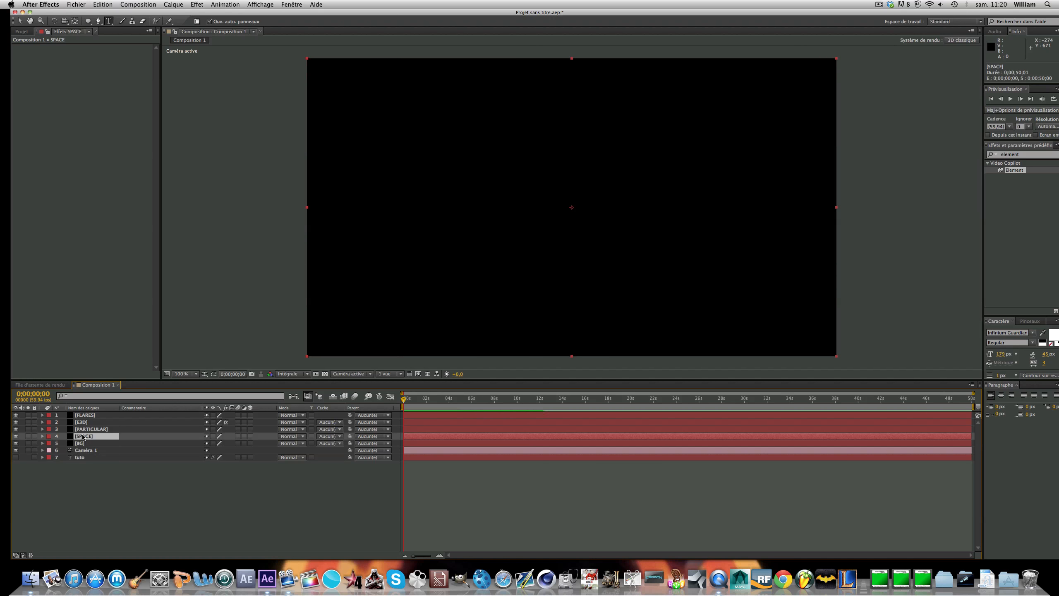
Step: Set Path Layer 1 of the Element effect's custom text and masks on the E3D layer to the tuto layer
click(81, 422)
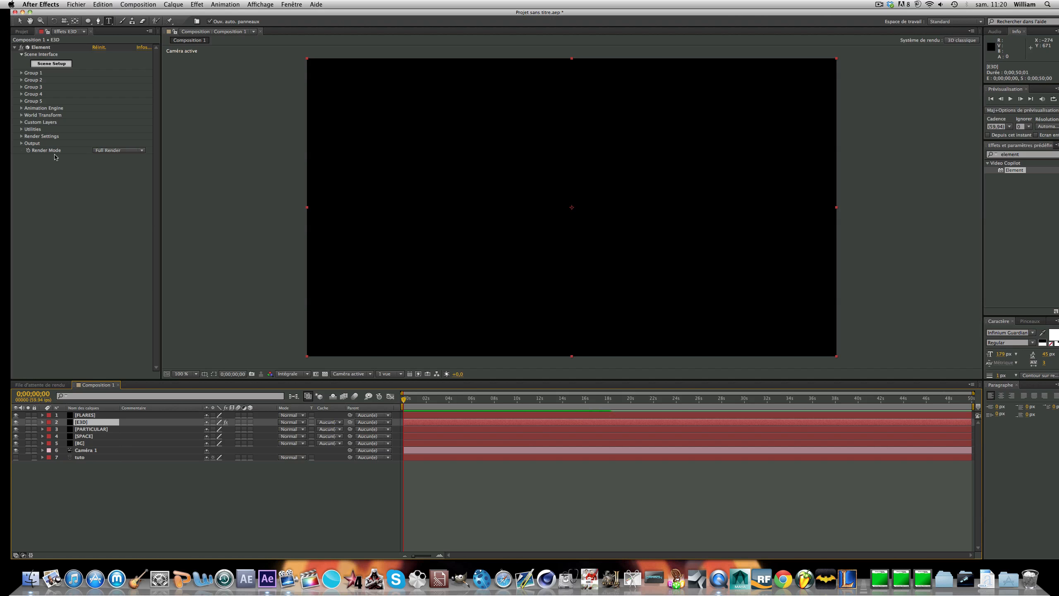
click(21, 122)
click(28, 130)
click(104, 137)
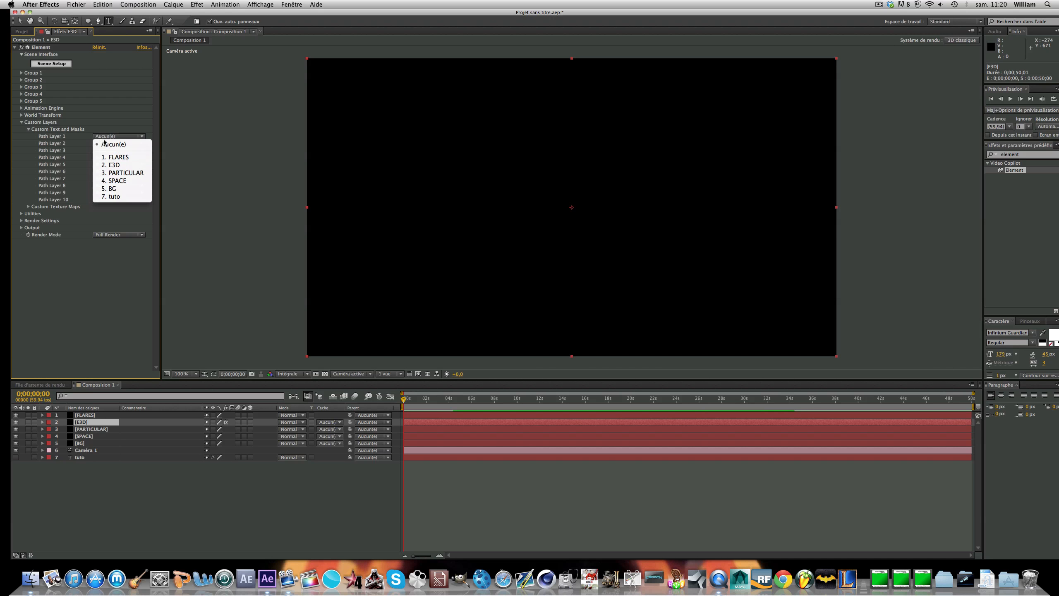
click(115, 197)
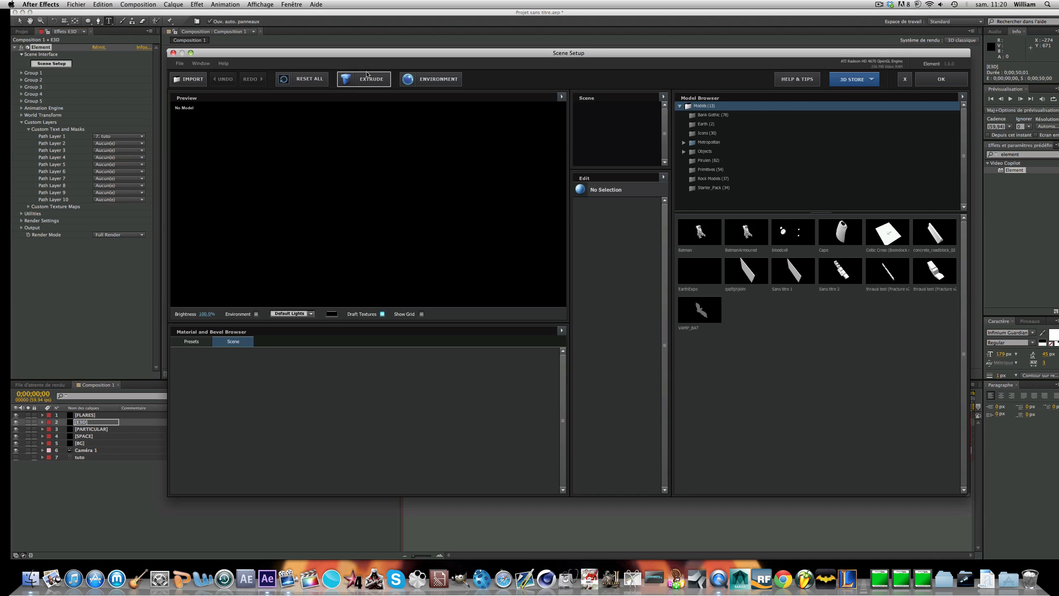
Step: Extrude the tuto text into a 3D model in Scene Setup and reduce the Extrude value of Bevel 1
click(367, 79)
scroll(358, 218, up, 3)
drag(358, 218, 325, 251)
click(601, 148)
drag(629, 217, 612, 219)
drag(521, 218, 428, 245)
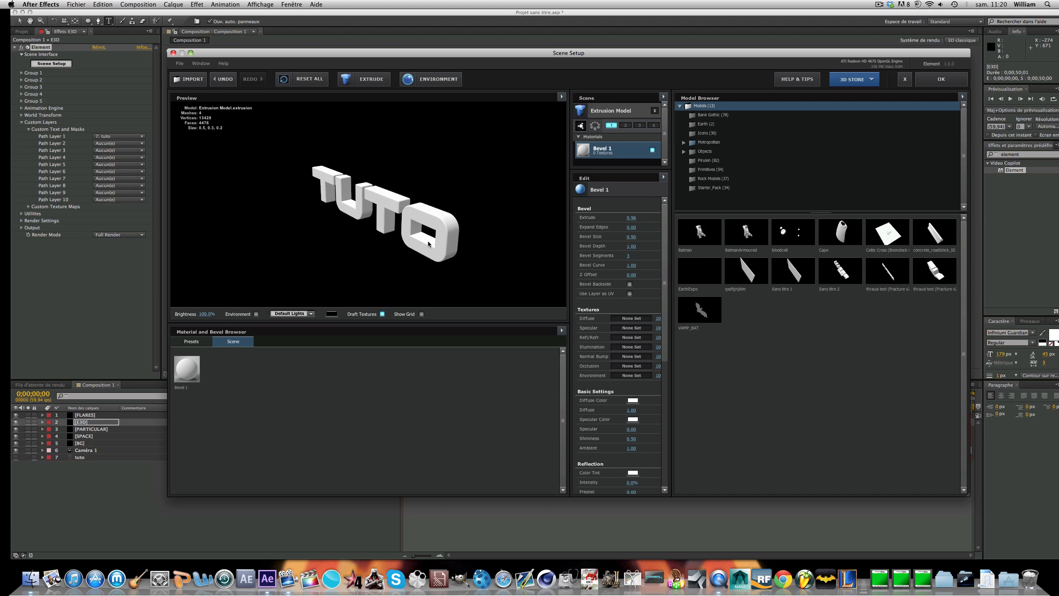
Step: Apply the metal_grunge_painted_09 preset from the Pro_Shaders Metal materials to the extruded text
click(208, 342)
click(205, 370)
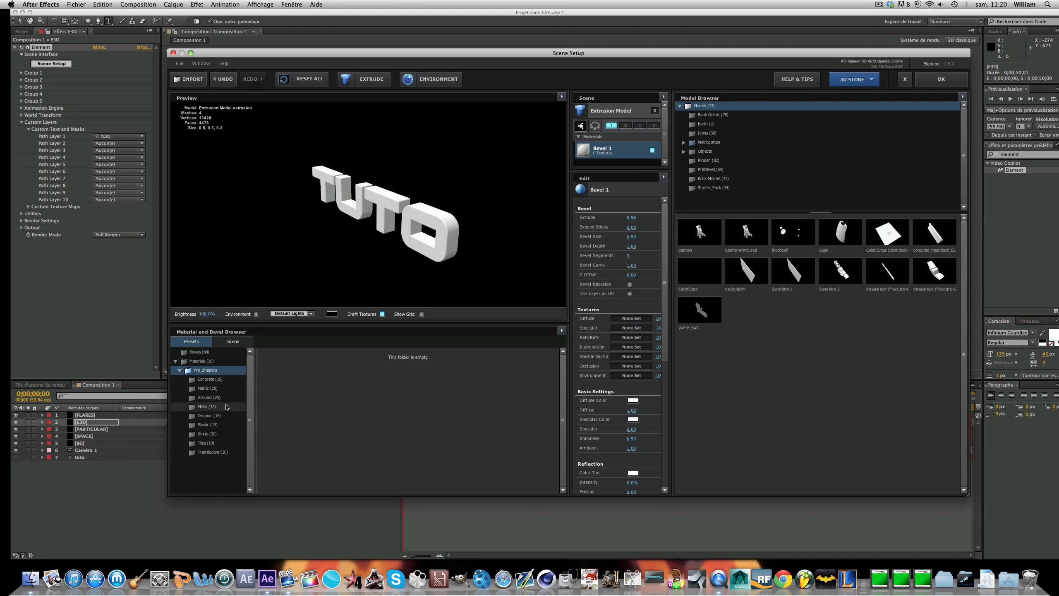
click(247, 405)
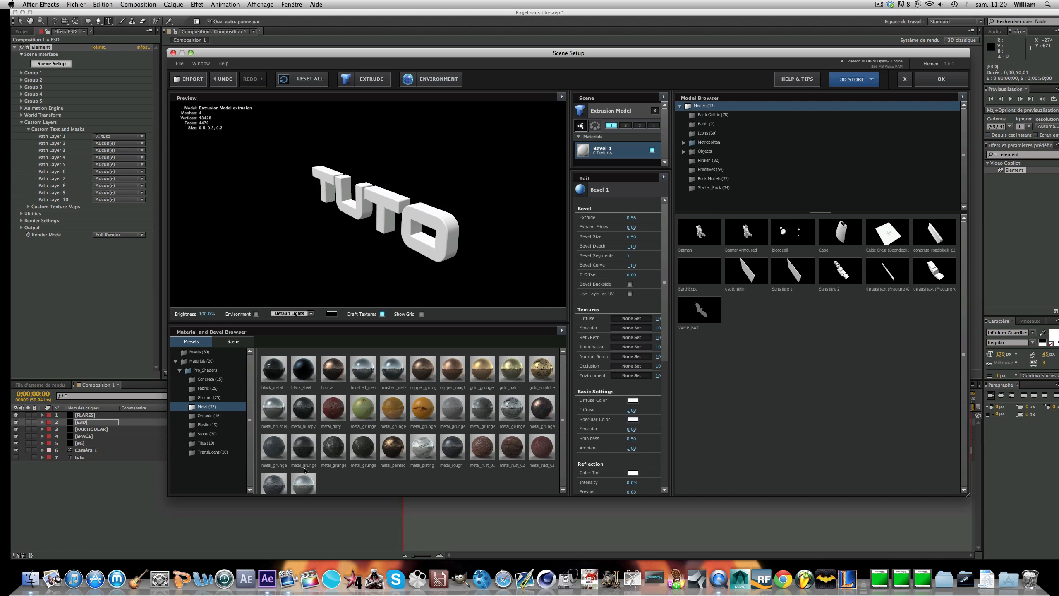
click(304, 449)
Step: Examine the grunge metal texture on the extruded letters from several angles and distances
drag(421, 184, 402, 248)
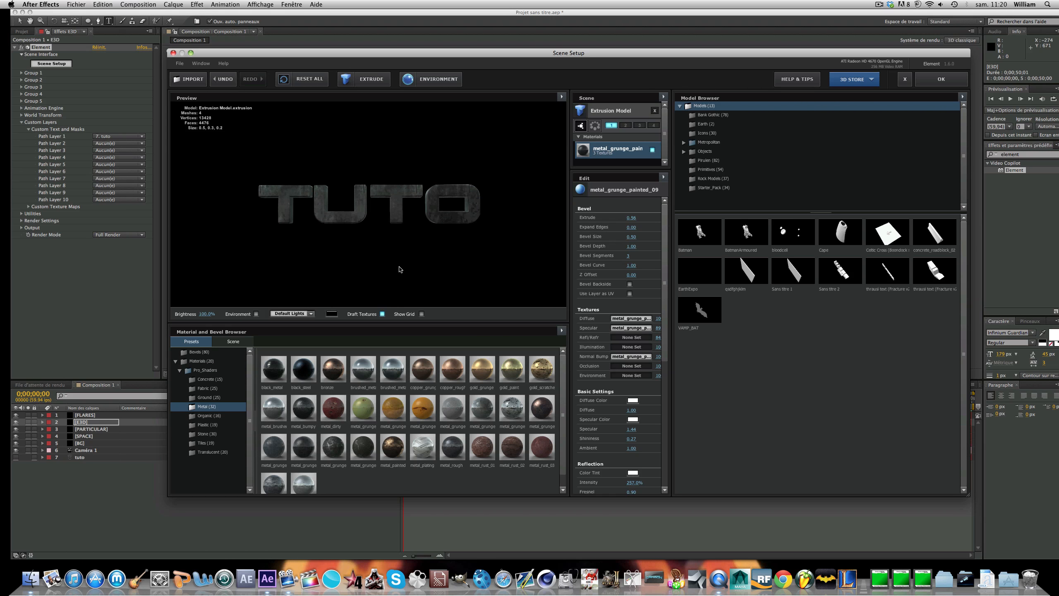
scroll(402, 227, up, 5)
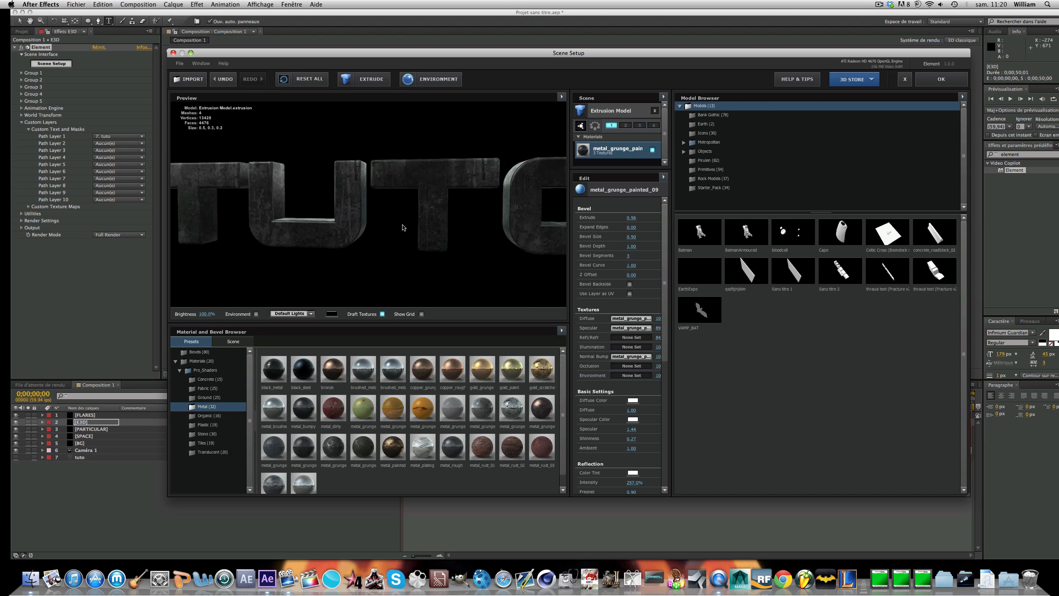
scroll(402, 228, down, 4)
scroll(403, 228, up, 8)
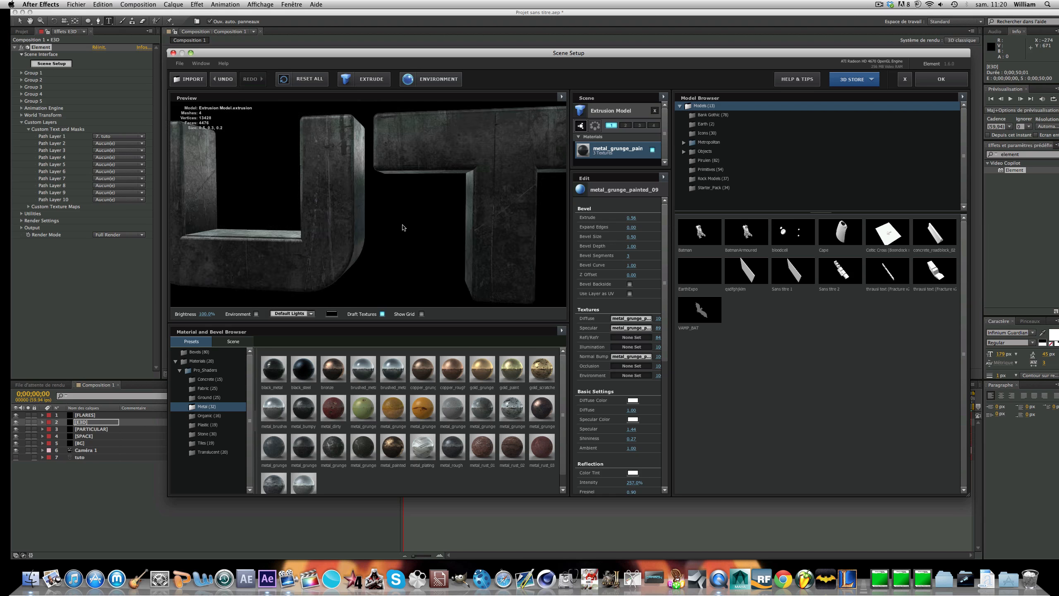
scroll(403, 228, down, 6)
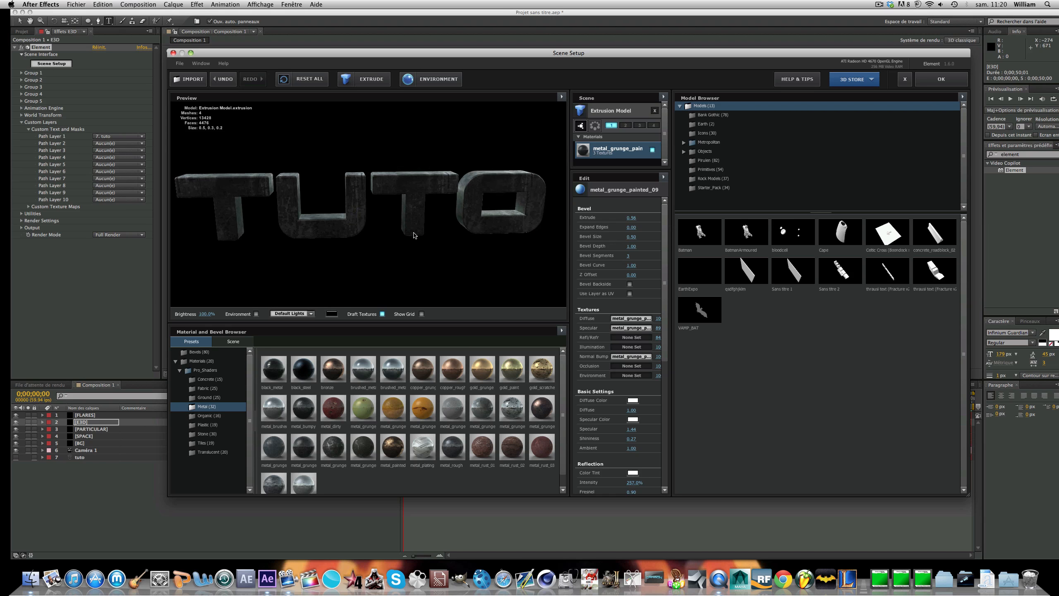
drag(407, 246, 334, 407)
drag(372, 229, 1018, 123)
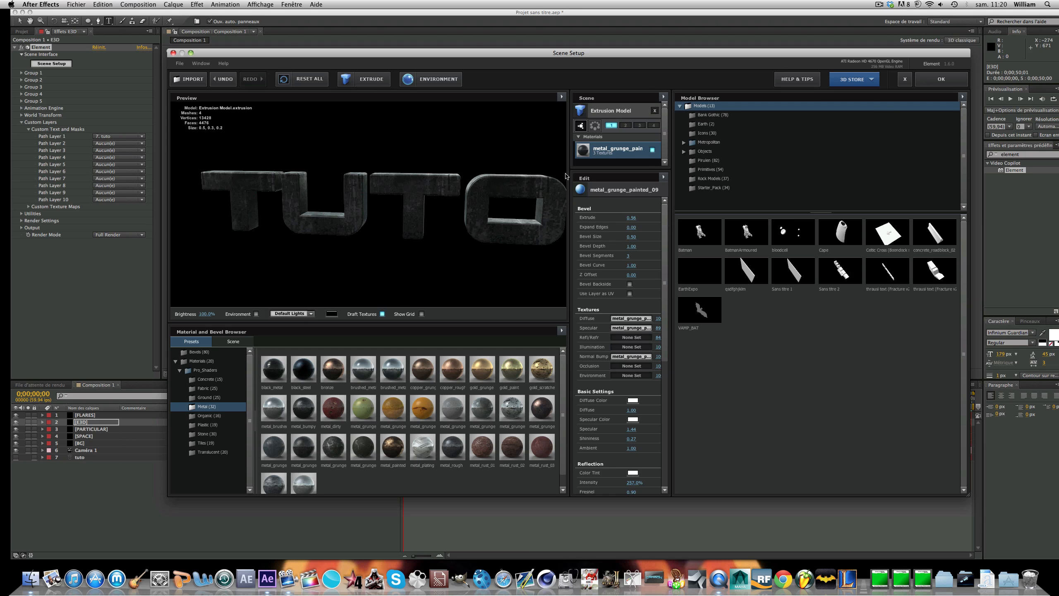
scroll(548, 213, up, 5)
drag(548, 214, 491, 209)
scroll(490, 210, up, 8)
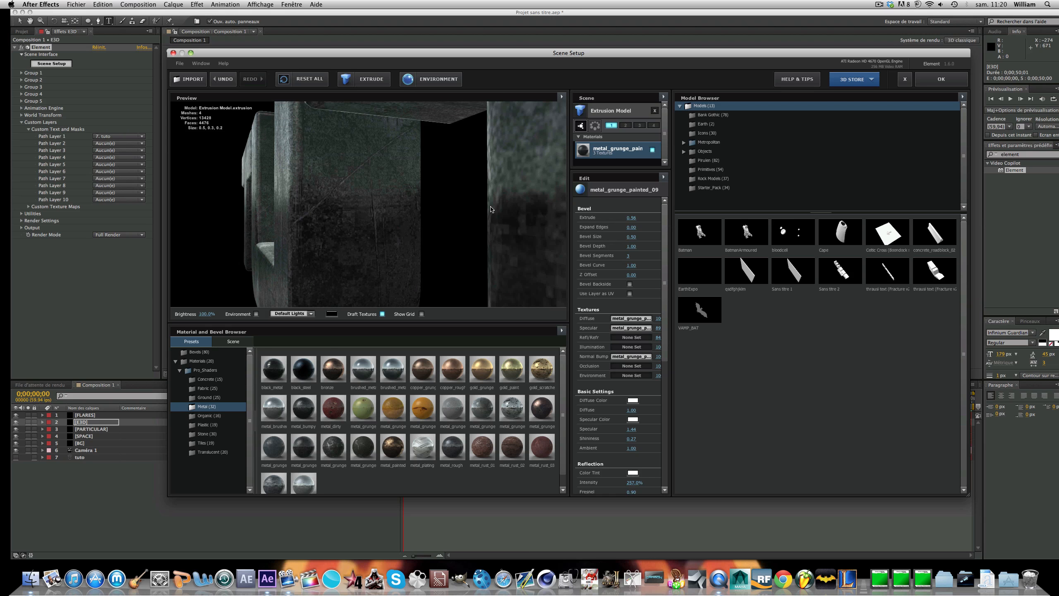
scroll(491, 210, down, 10)
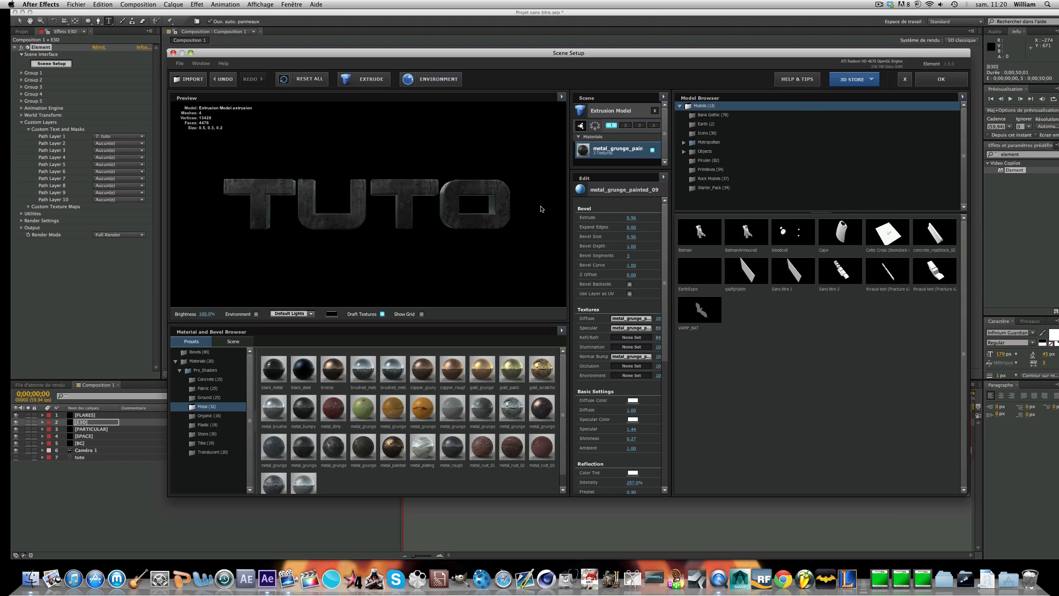
Step: Accept the scene setup, lower the composition's preview resolution to half (Un demi) and solo the E3D layer
click(966, 82)
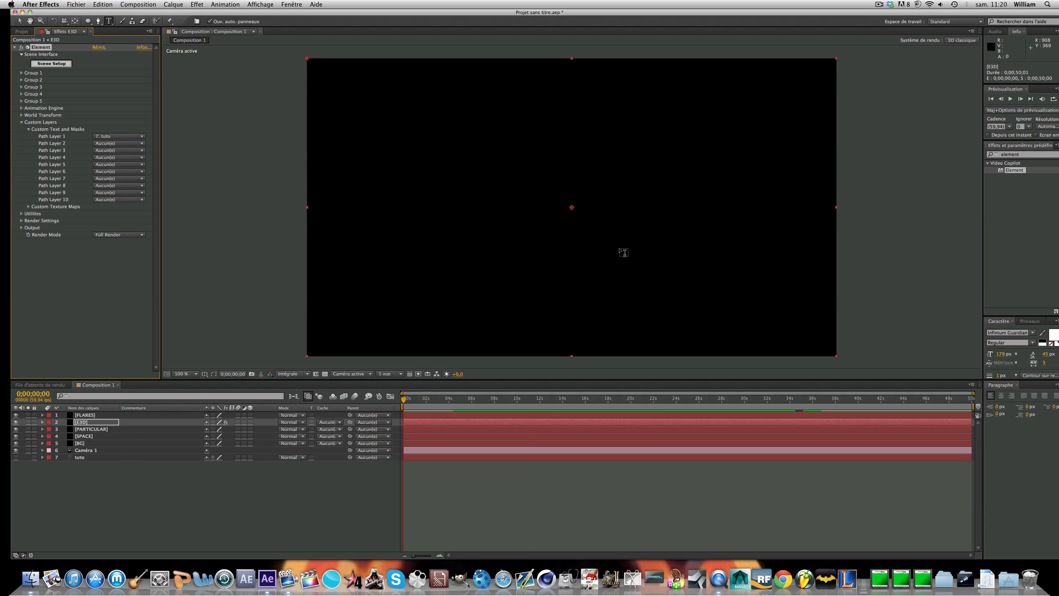
click(280, 375)
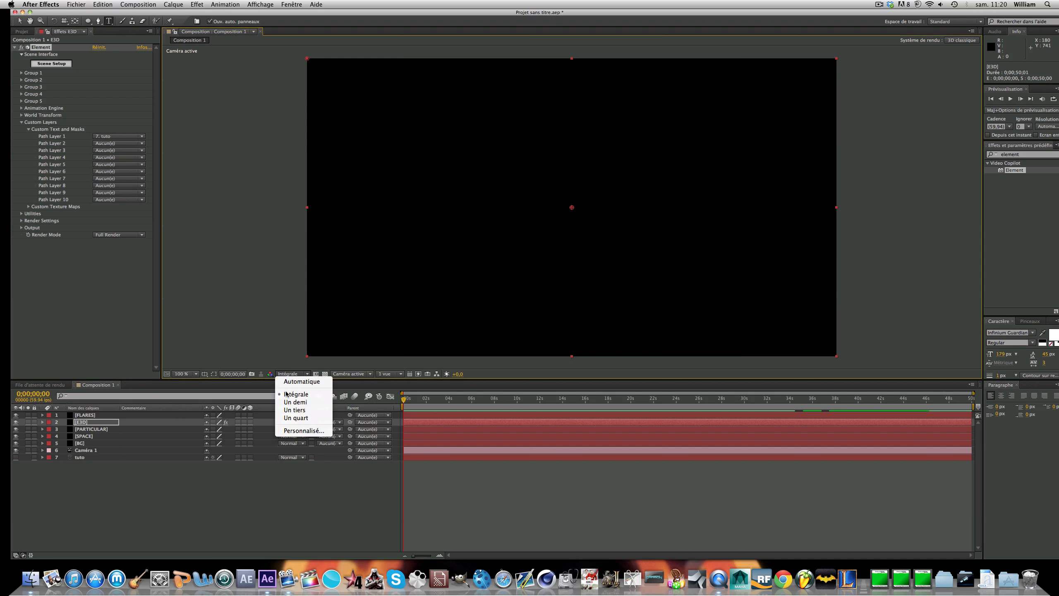
click(291, 403)
click(28, 421)
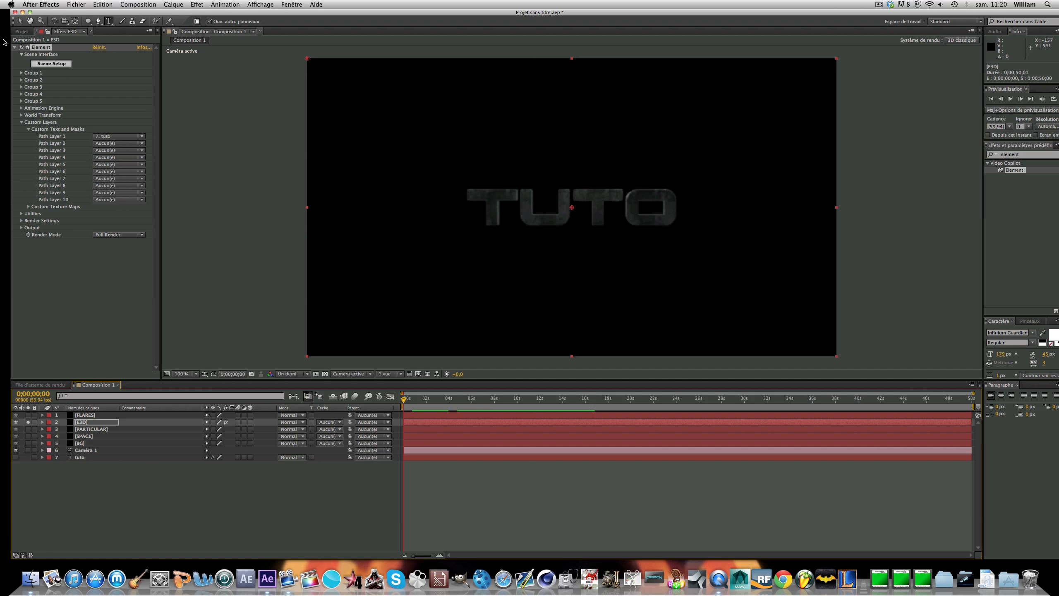
Step: Set the X value of Position XY to 617 in Element's Group 1 Particle Replicator
click(21, 73)
click(28, 94)
click(29, 87)
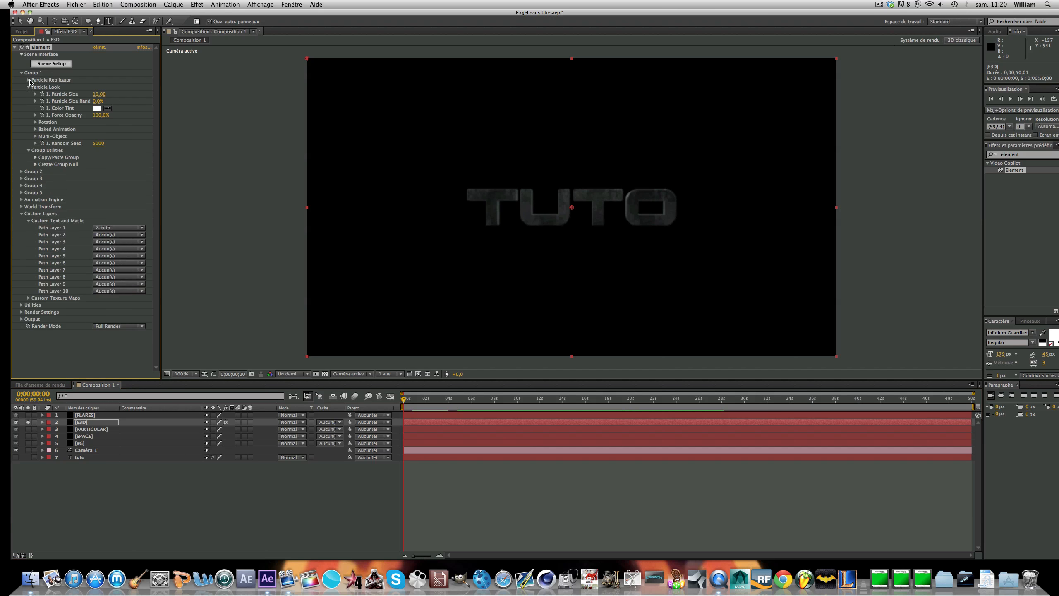
click(29, 80)
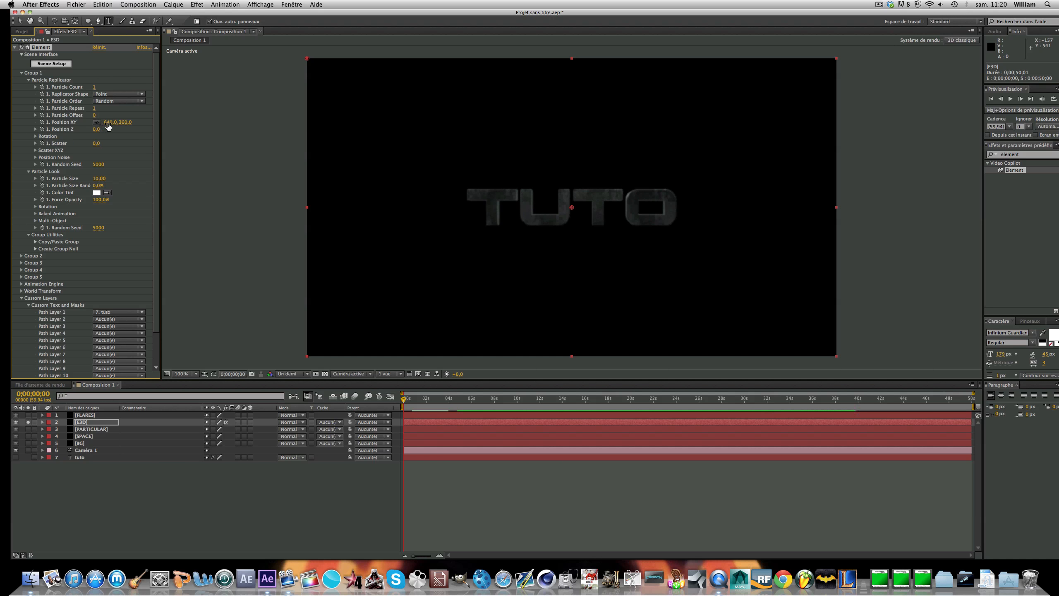
drag(108, 122, 98, 122)
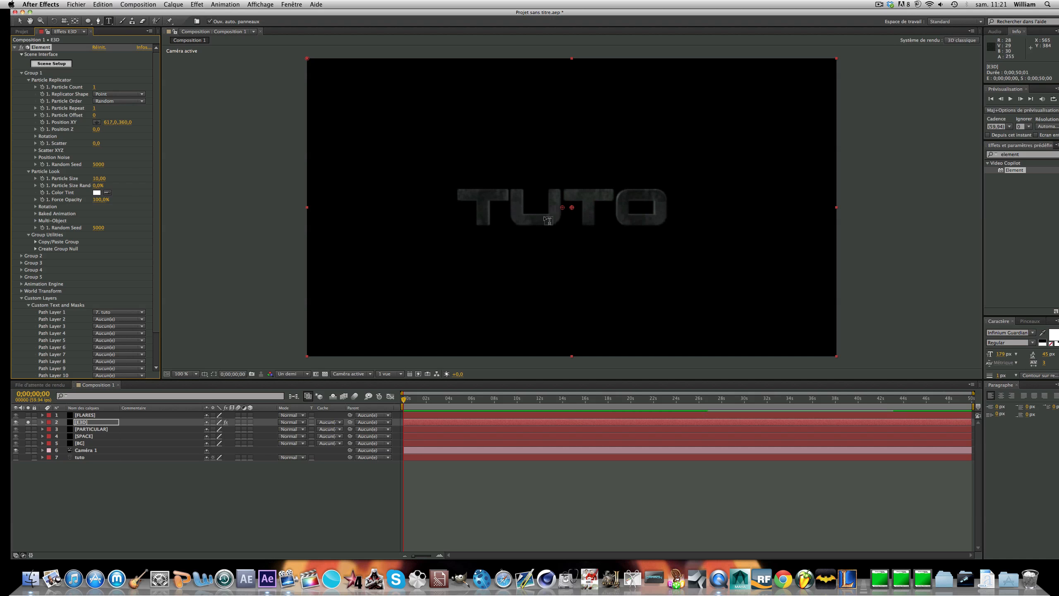
Step: Set the camera's Z position to -1800 and keyframe its Position at the composition start
click(82, 451)
key(p)
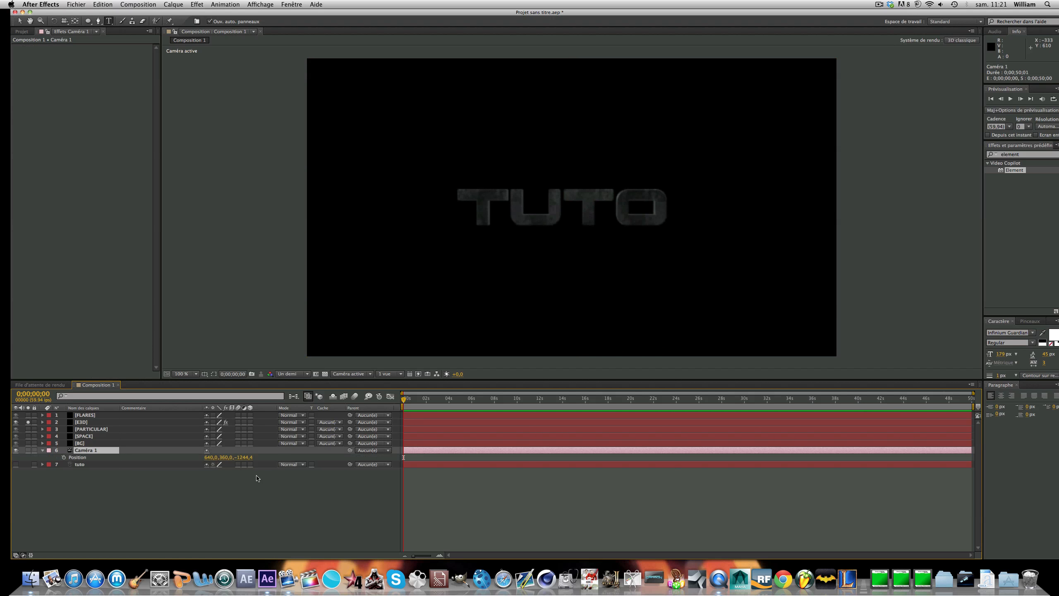
click(219, 459)
drag(243, 457, 58, 491)
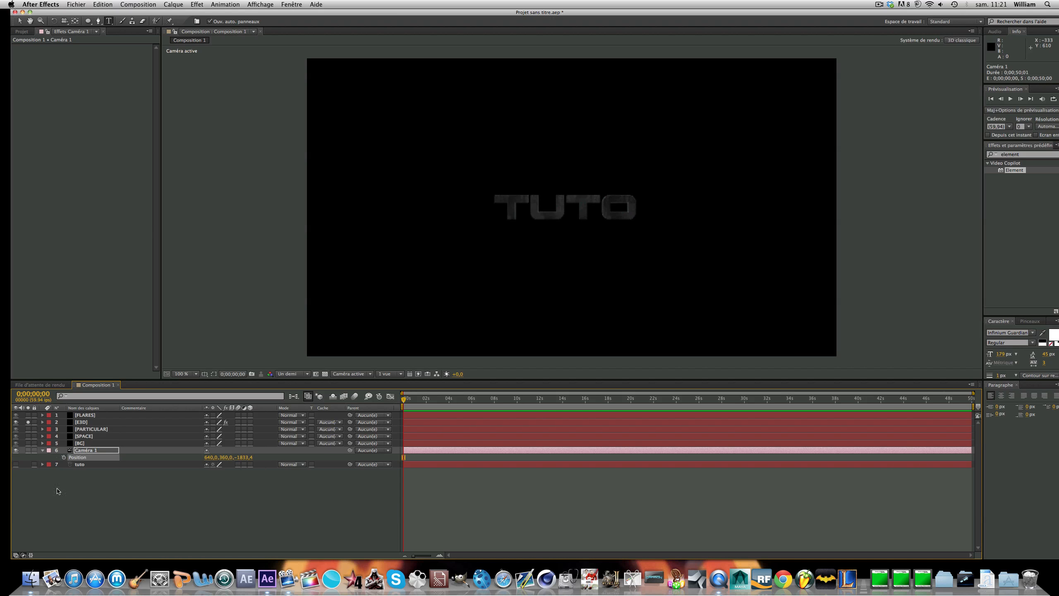
click(246, 457)
text(-1800)
key(Return)
click(64, 457)
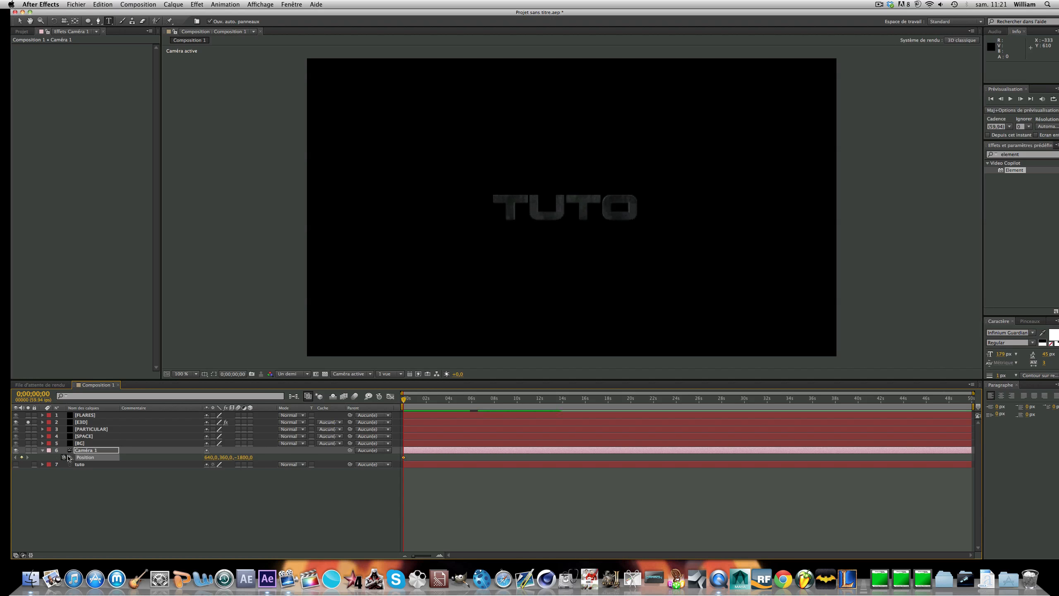
Step: End the work area at 0;00;20;01 and keyframe the camera's Z position to 0 there
click(631, 403)
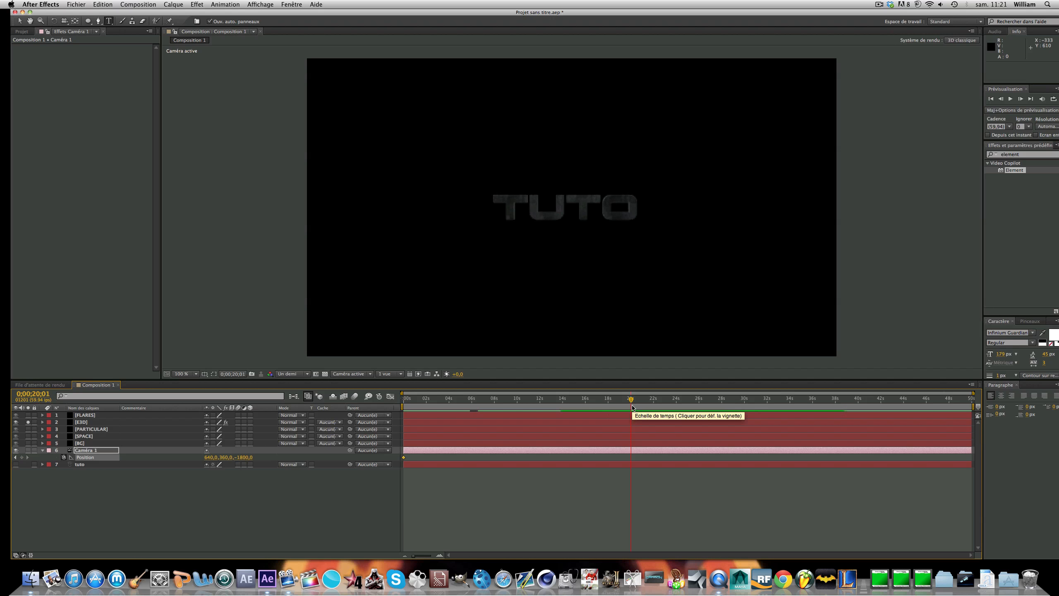
key(n)
click(244, 457)
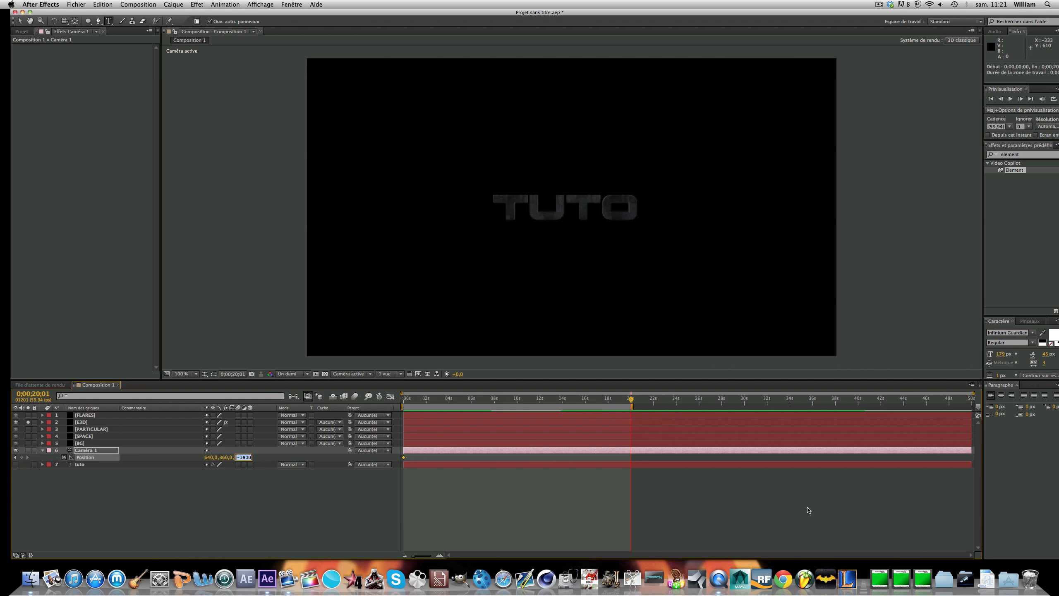
text(0)
key(Return)
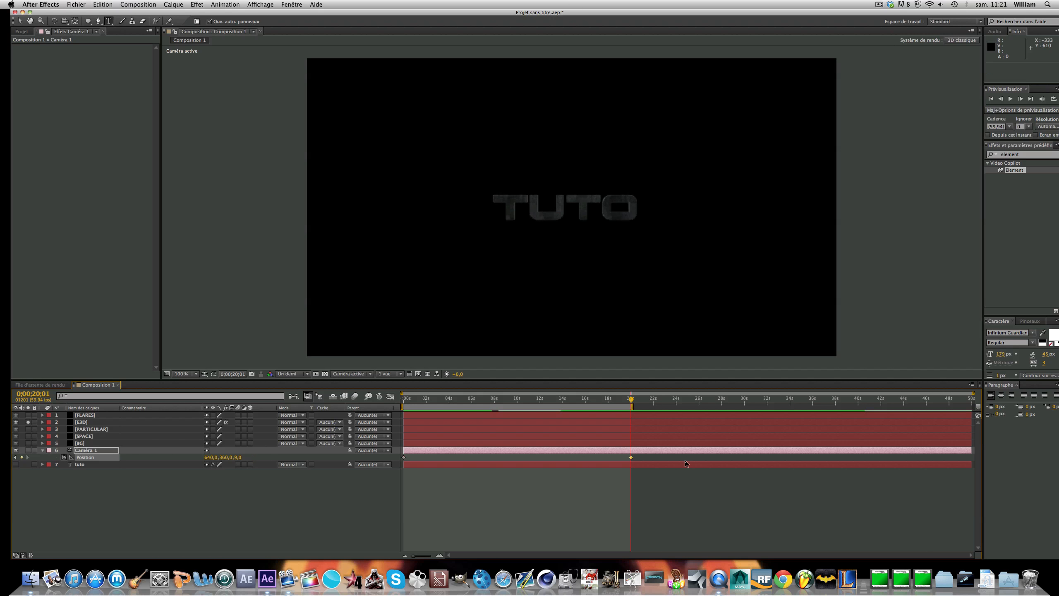
Step: Scrub through the timeline between about 13 and 20 seconds to check the camera's move through the 3D text
click(551, 399)
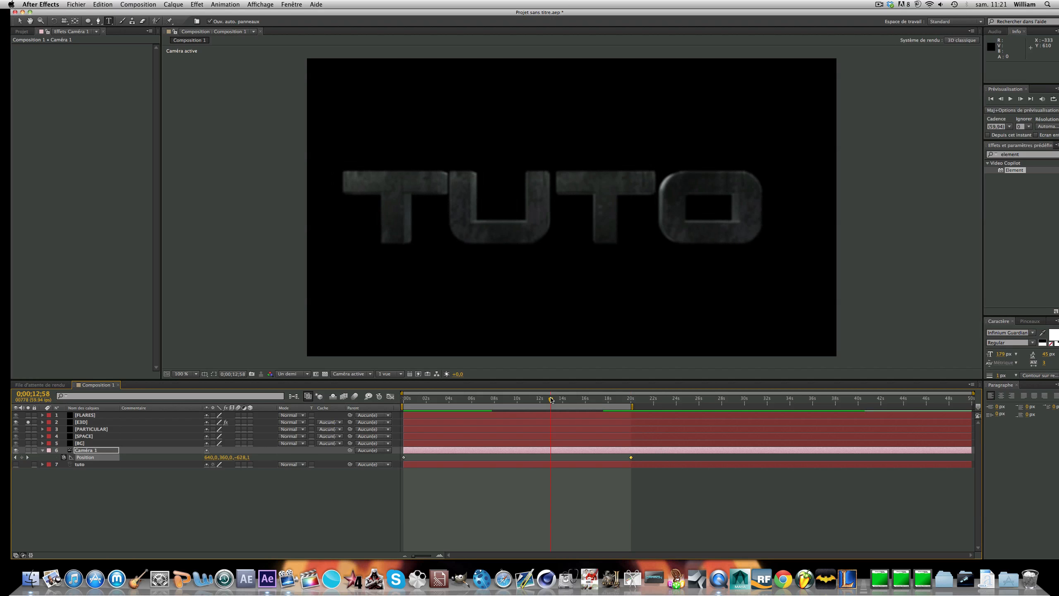
drag(551, 400, 620, 412)
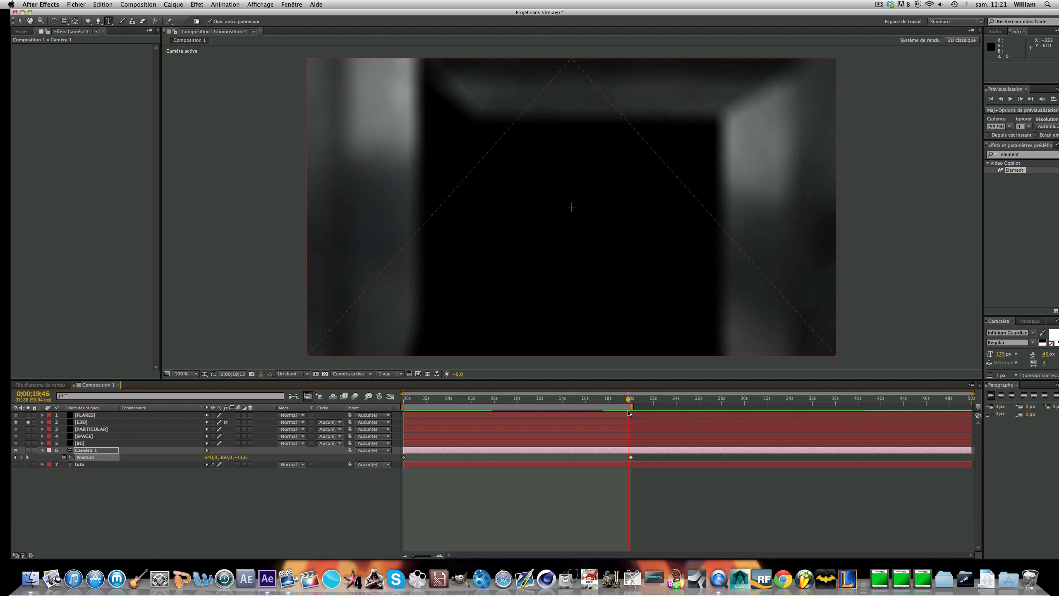
drag(629, 413, 628, 413)
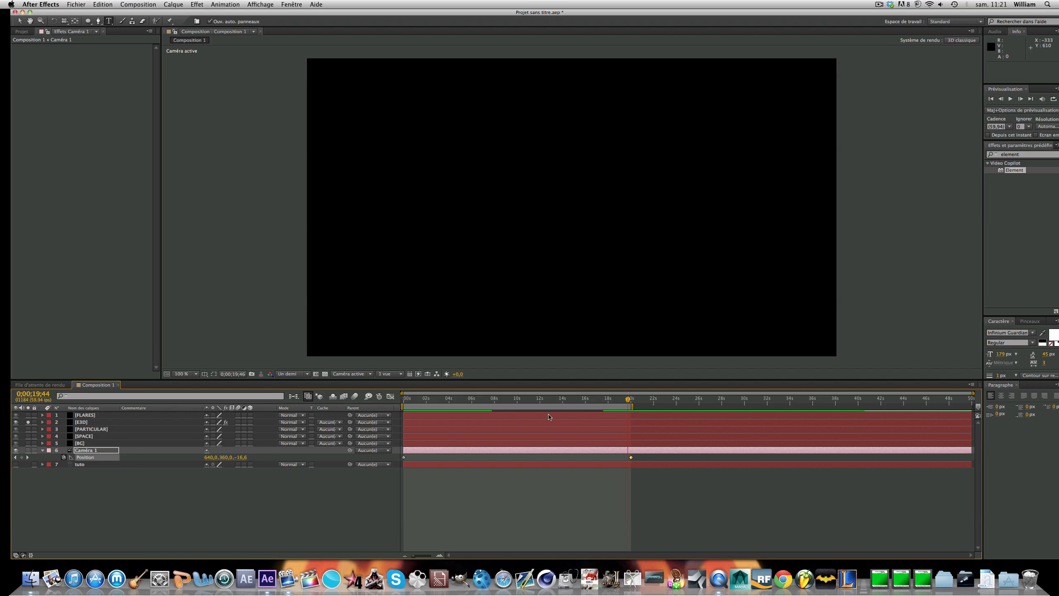
Step: At the composition start, enable Multi-Object for Element's Group 1 on the E3D layer and start keyframing its Rotation Random
click(529, 400)
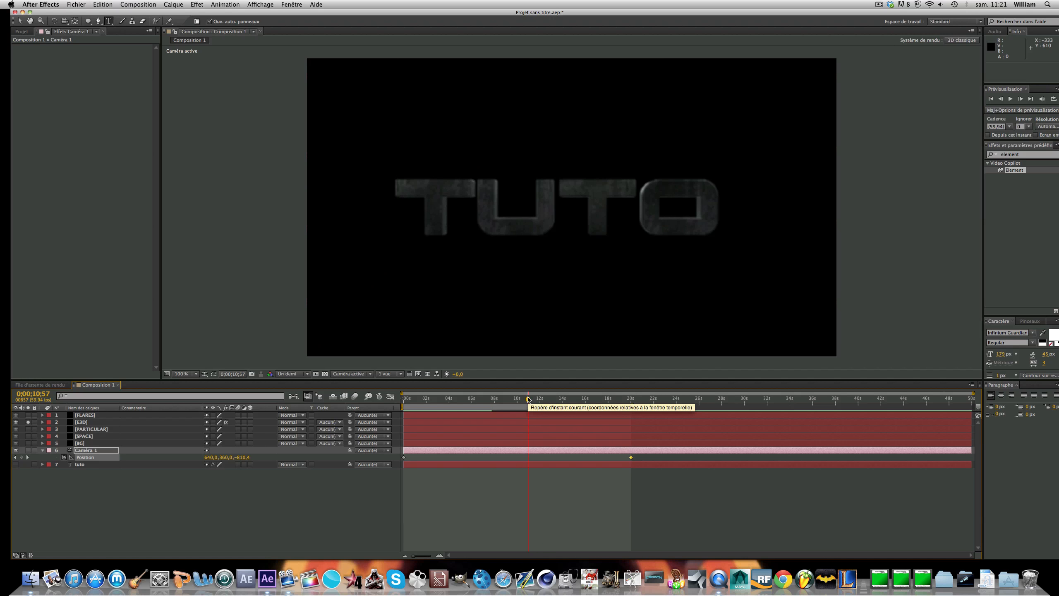
click(406, 400)
click(403, 399)
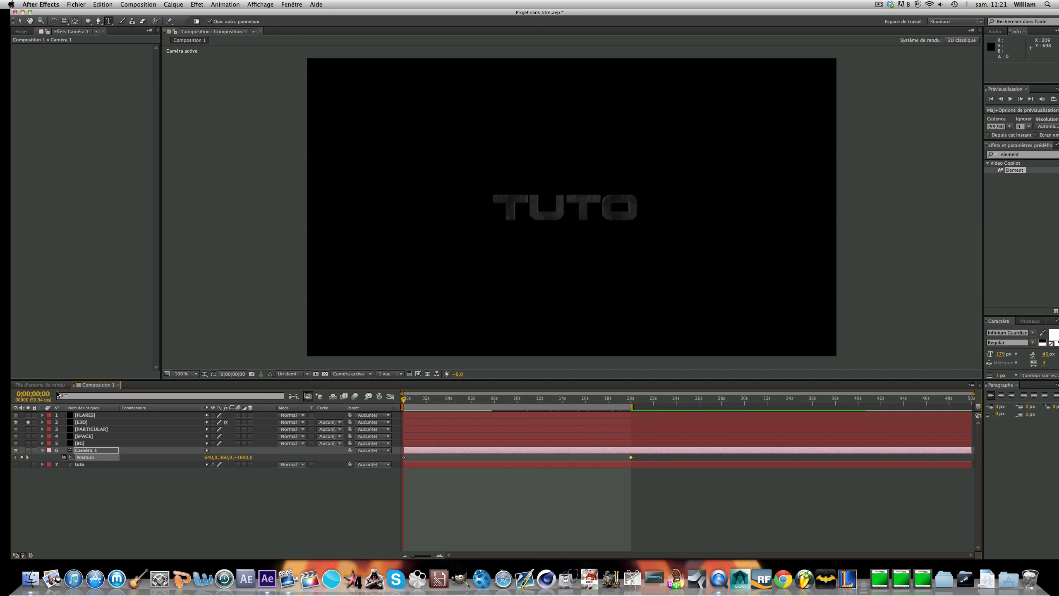
click(81, 422)
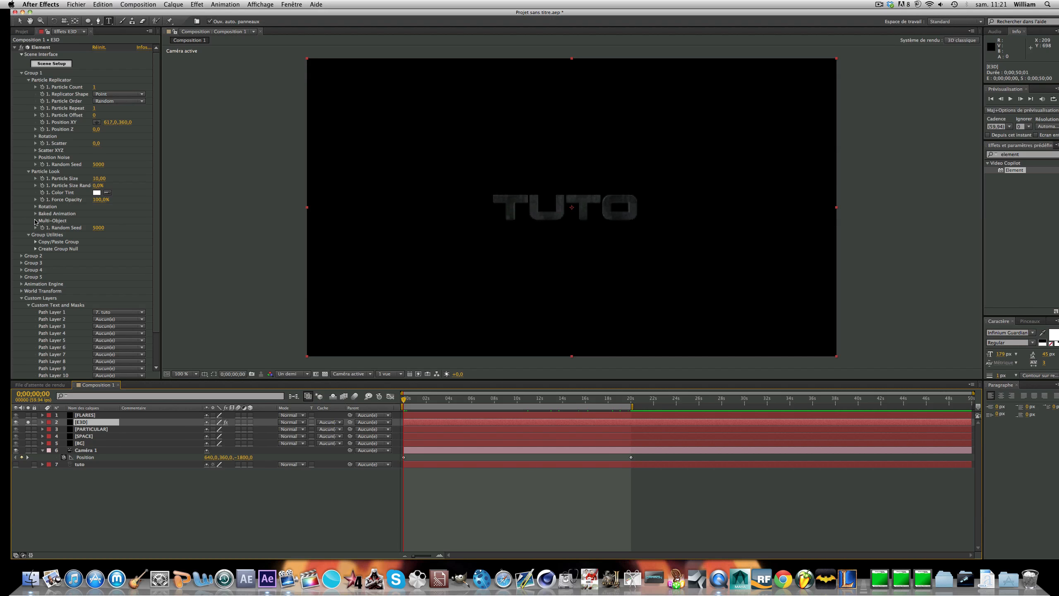
click(35, 220)
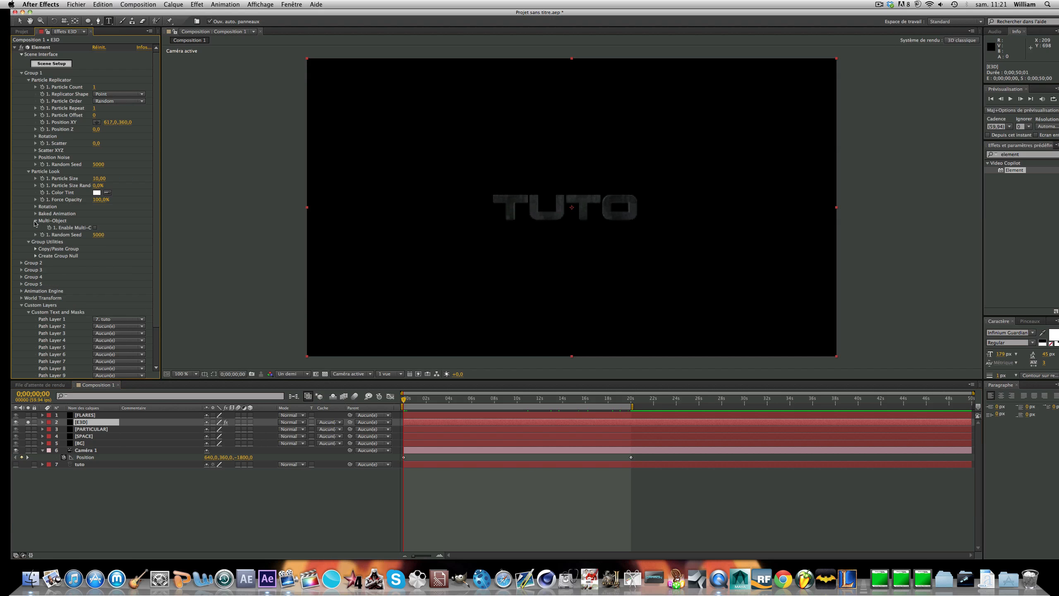
click(95, 228)
click(56, 269)
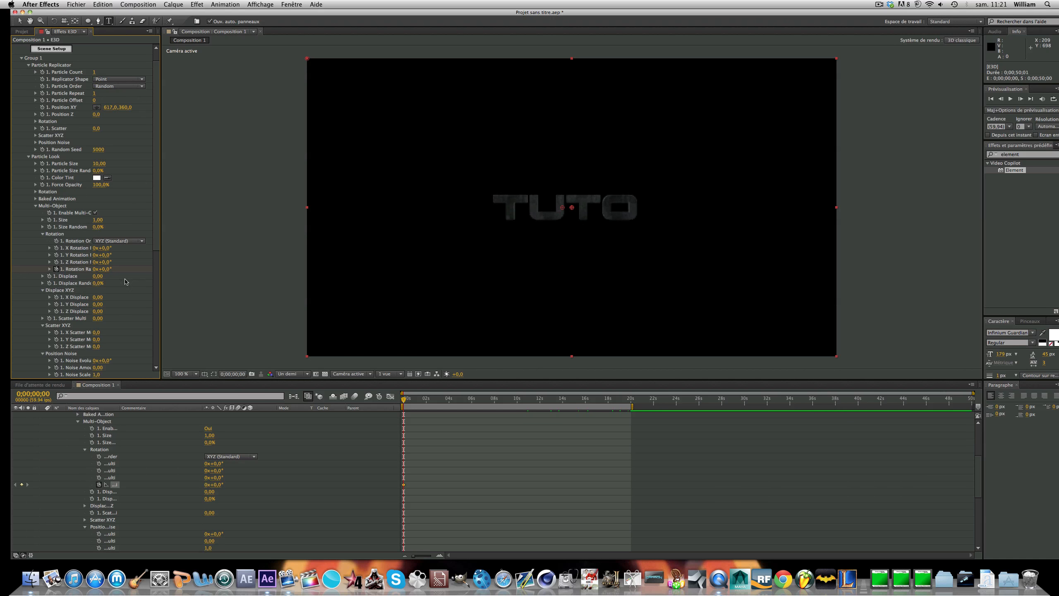
Step: Set the starting Rotation Random keyframe to 140° and collapse the E3D layer's properties in the timeline
drag(103, 268, 163, 270)
click(105, 270)
text(14)
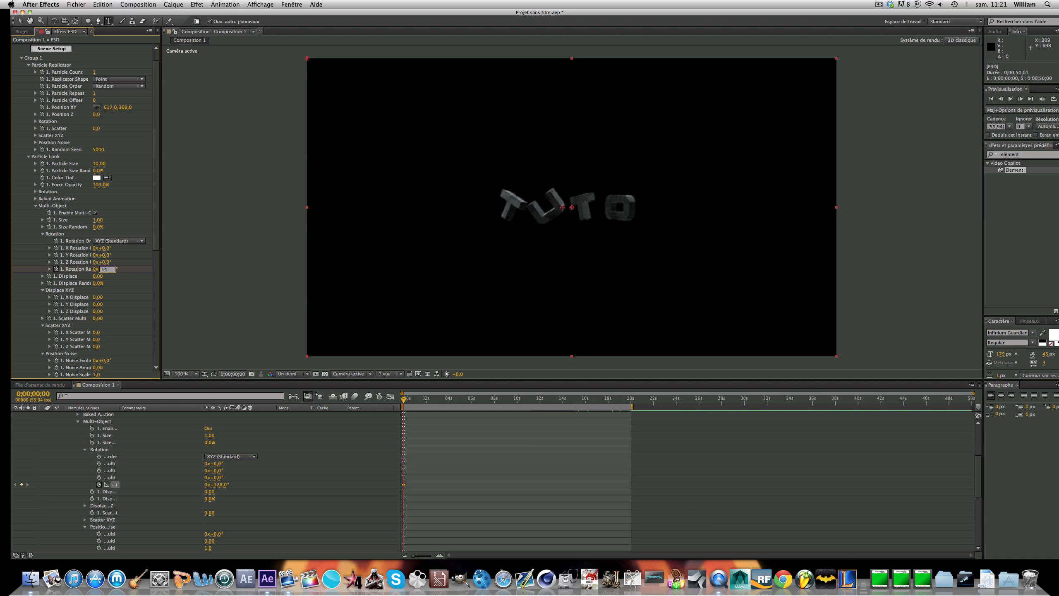
text(0)
key(Return)
scroll(47, 419, up, 3)
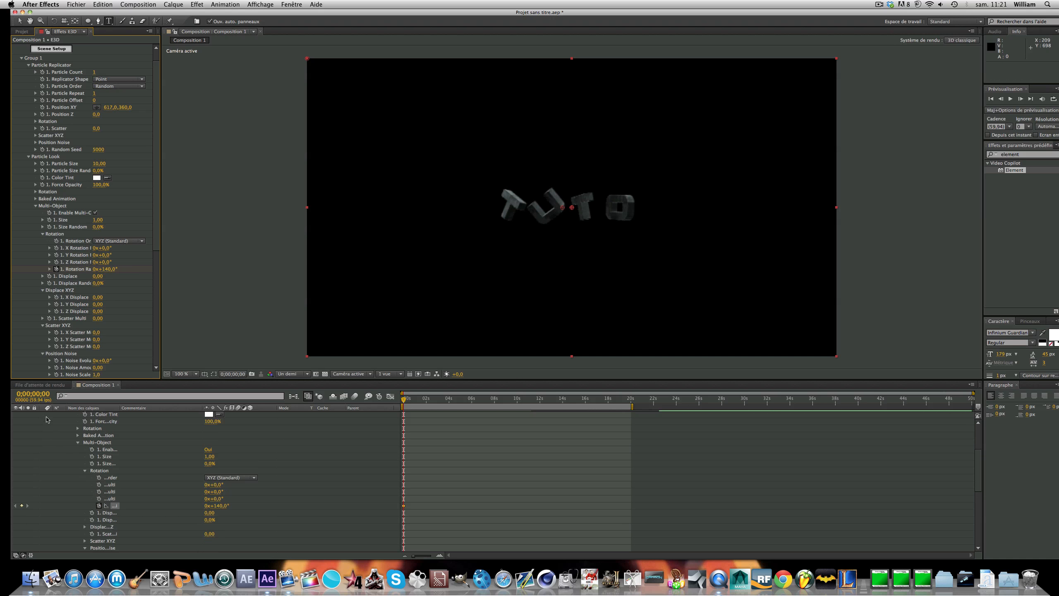
scroll(46, 419, up, 5)
click(45, 426)
click(45, 423)
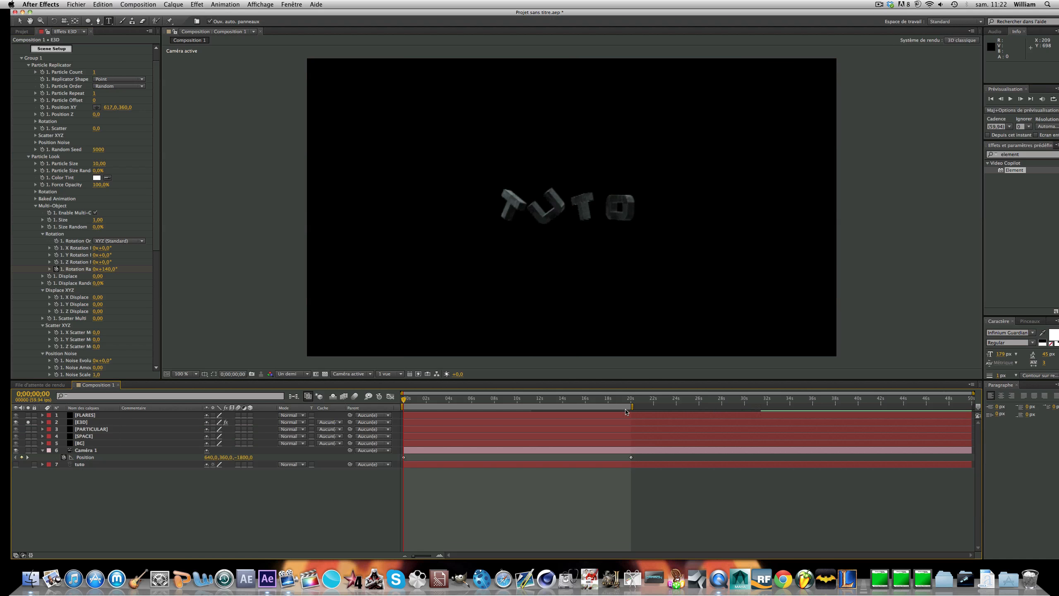
Step: Keyframe the Multi-Object Rotation Random at 10° at 0;00;20;01
click(630, 399)
drag(630, 401, 632, 402)
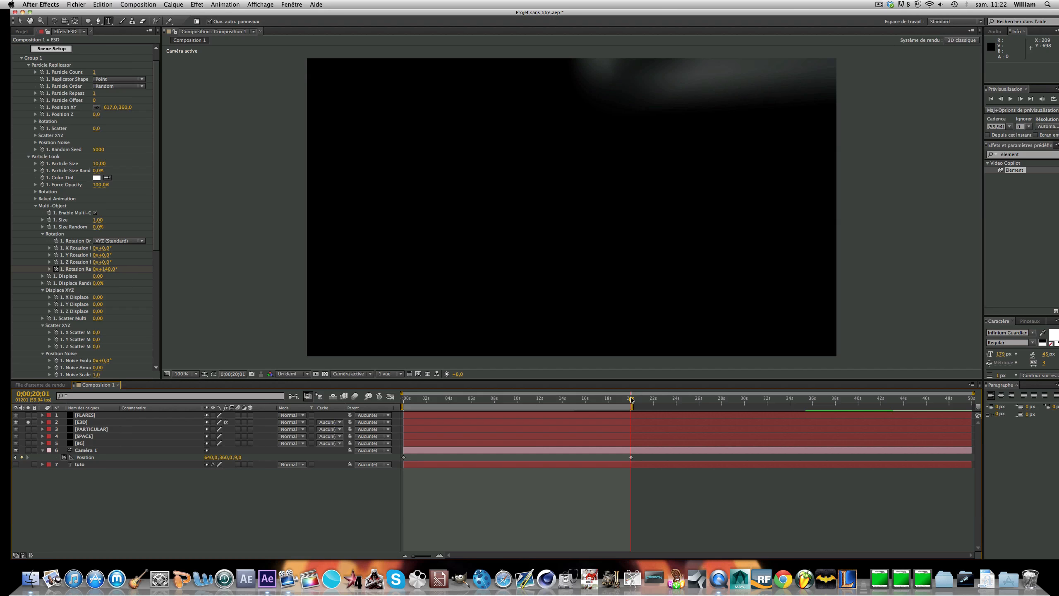
click(114, 269)
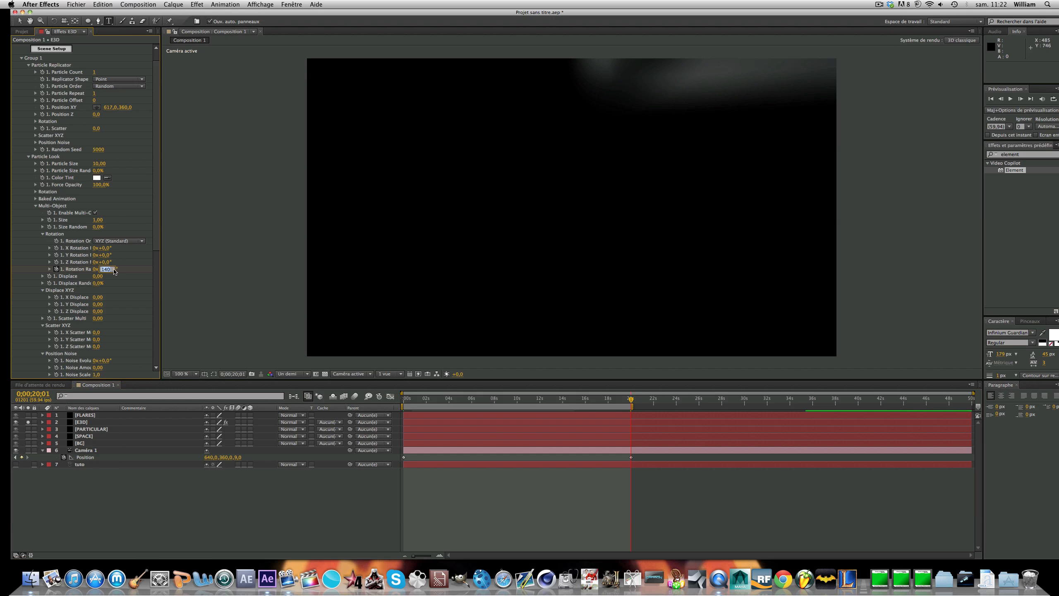
text(0)
key(Return)
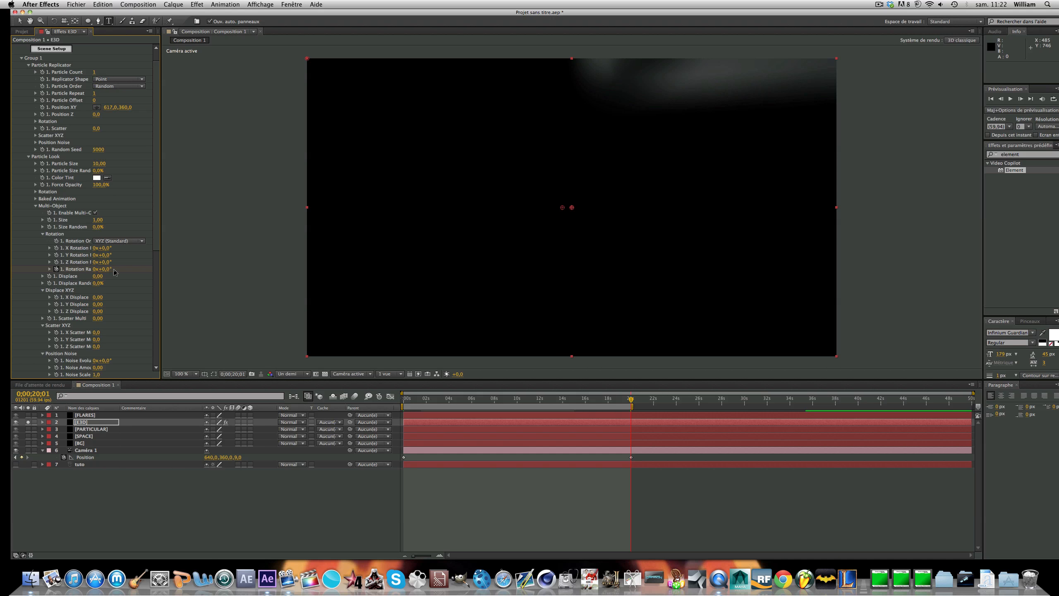
click(104, 269)
text(10)
key(Return)
Step: Set the Y value of Group 1's Position XY to 347 and scrub the timeline to check the camera's path through the text
click(616, 402)
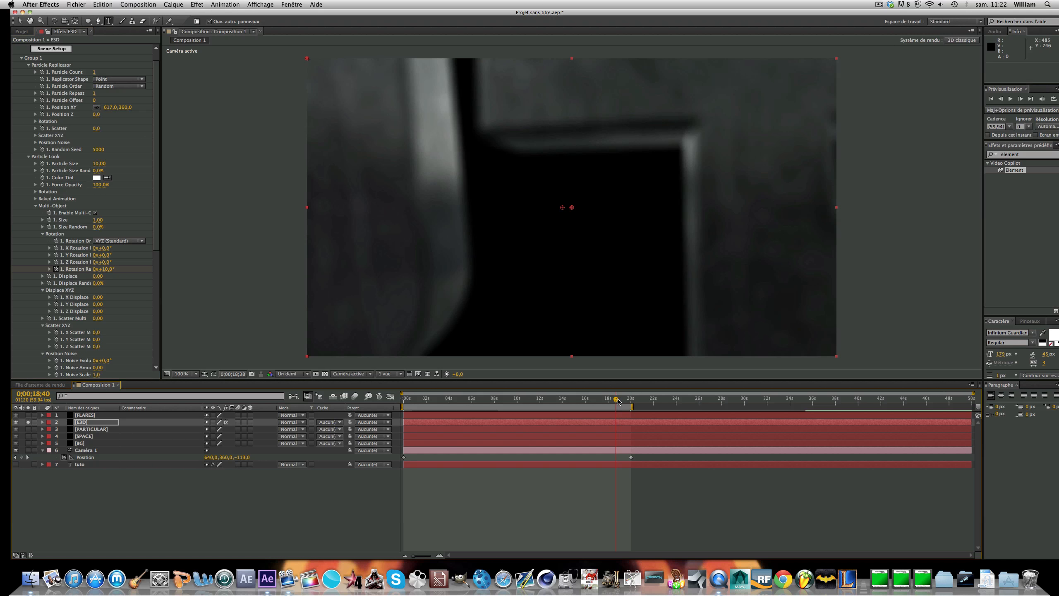
drag(618, 402, 625, 400)
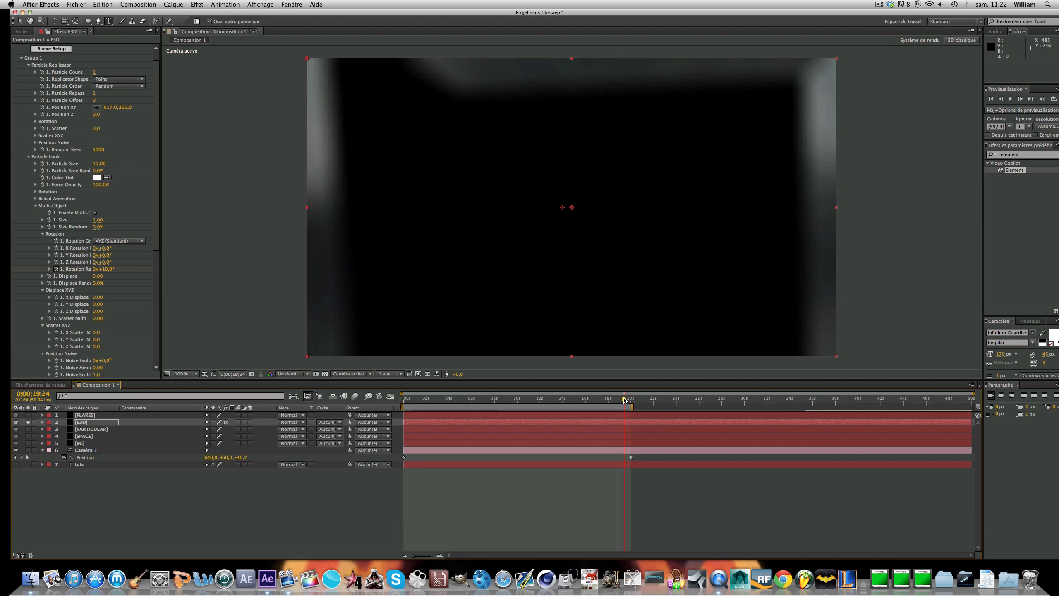
click(74, 421)
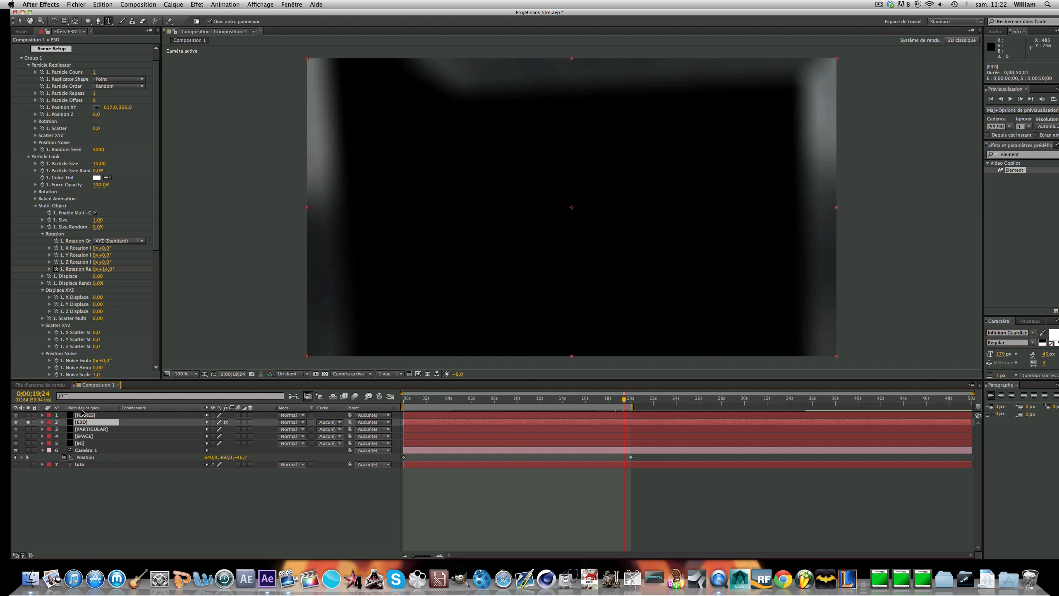
drag(127, 107, 122, 105)
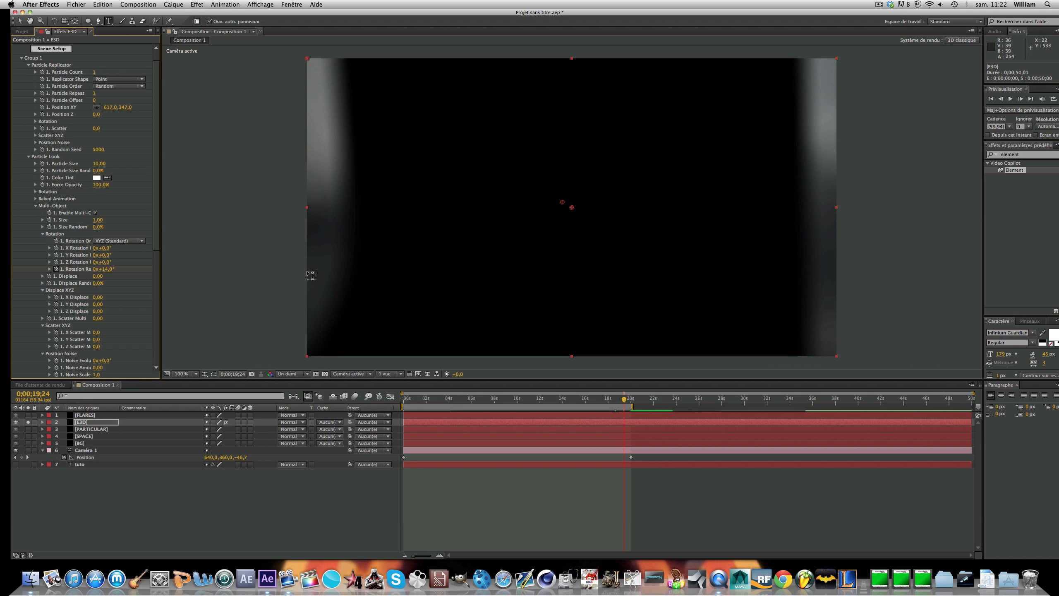
click(517, 529)
drag(486, 404, 422, 403)
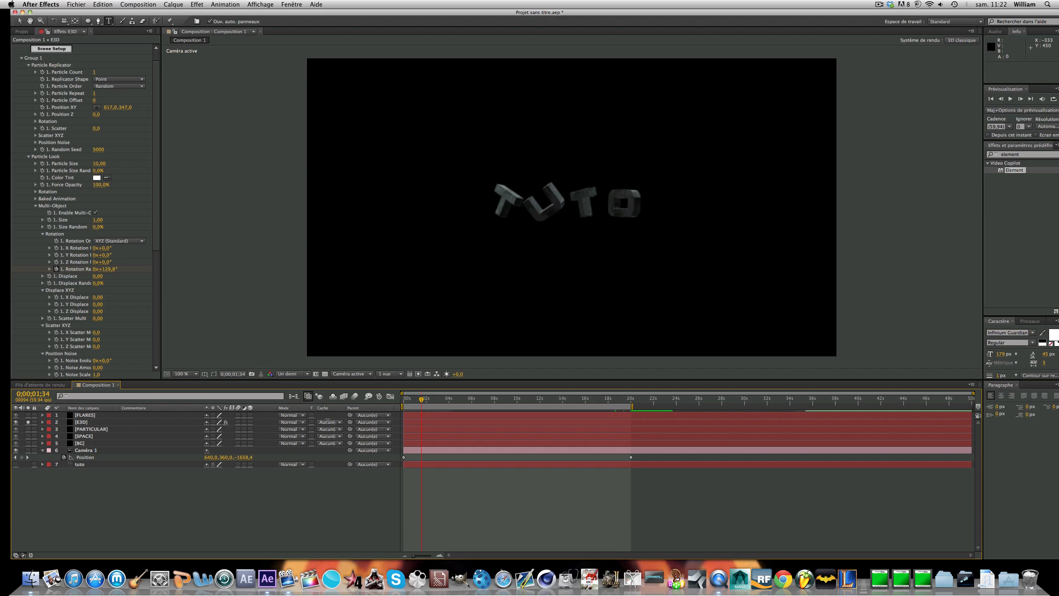
Step: Collapse the camera layer's properties and solo the PARTICULAR layer instead of E3D
click(42, 450)
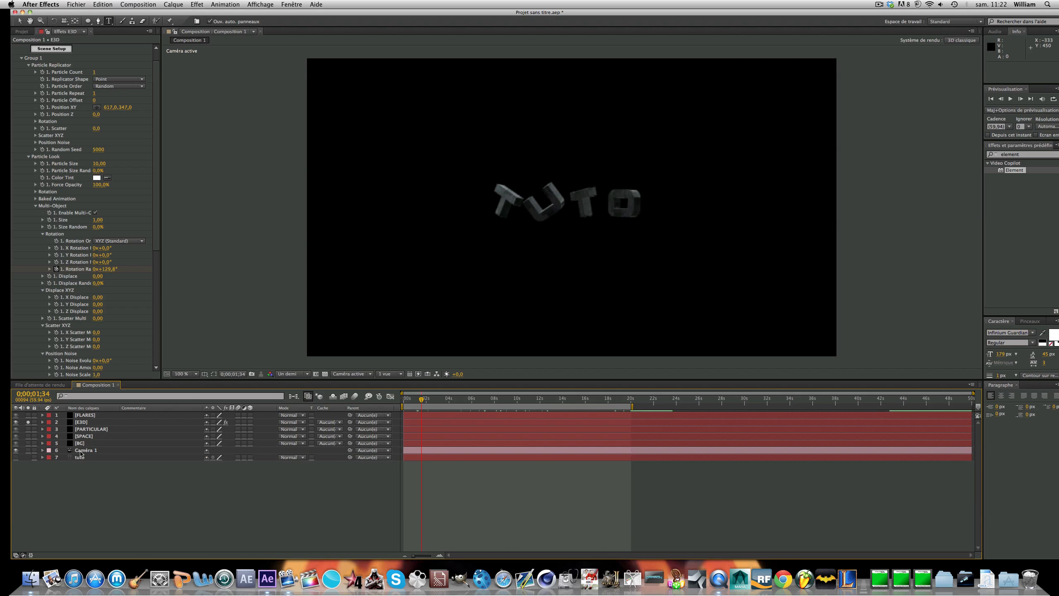
click(83, 423)
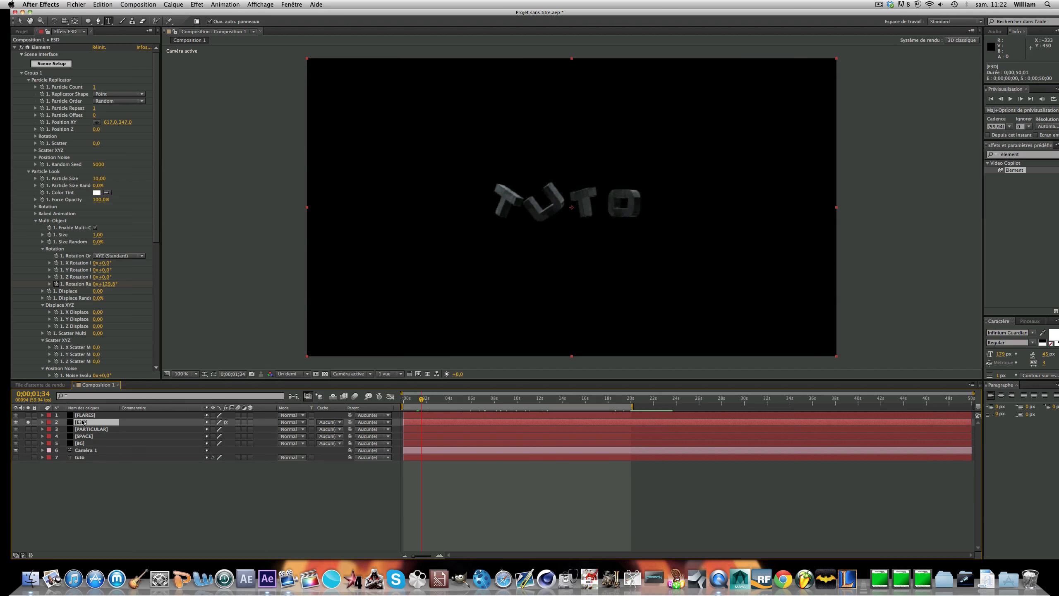
click(27, 429)
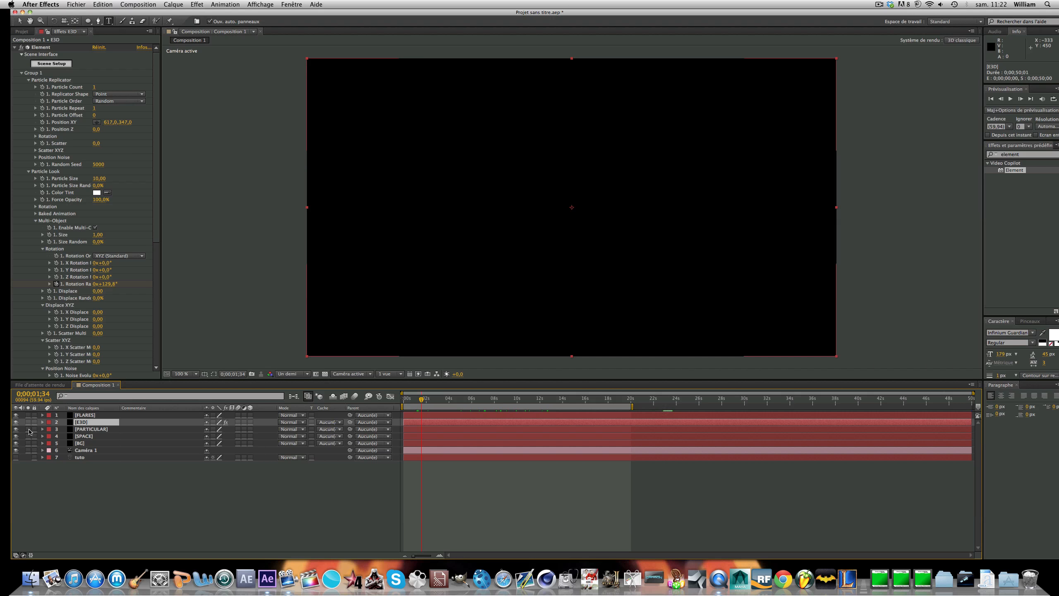
Step: Search the effects for "particular" and apply Trapcode Particular to the PARTICULAR layer, leaving none on E3D
click(1017, 154)
text(part)
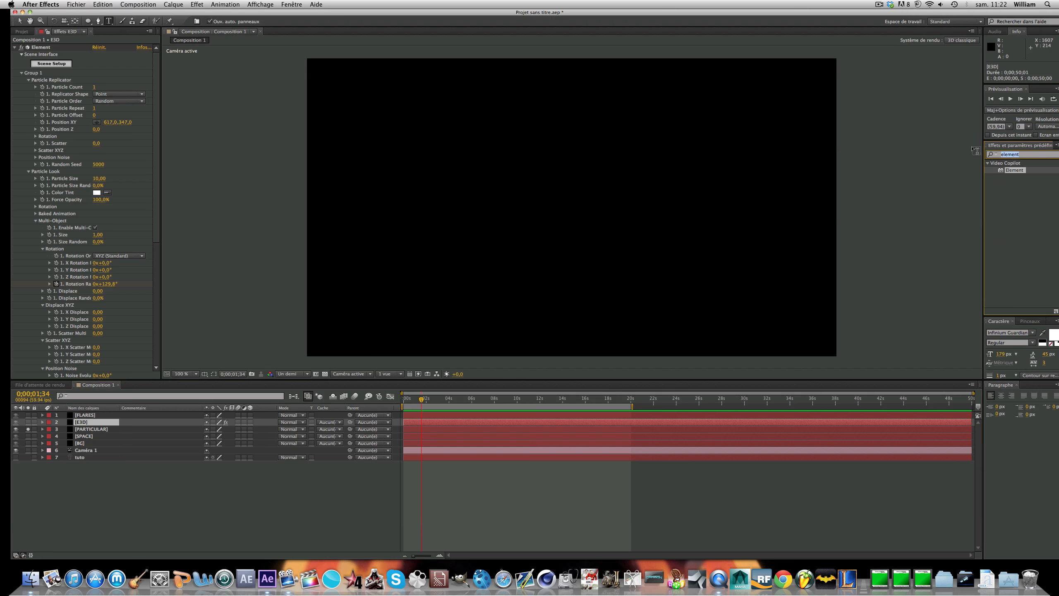
text(icular)
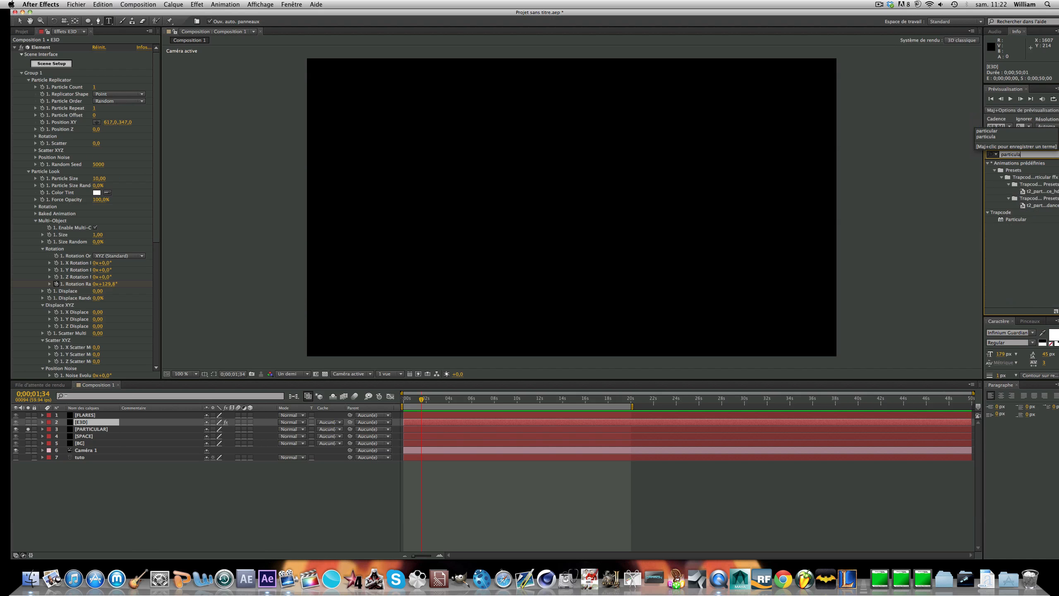
double_click(1016, 219)
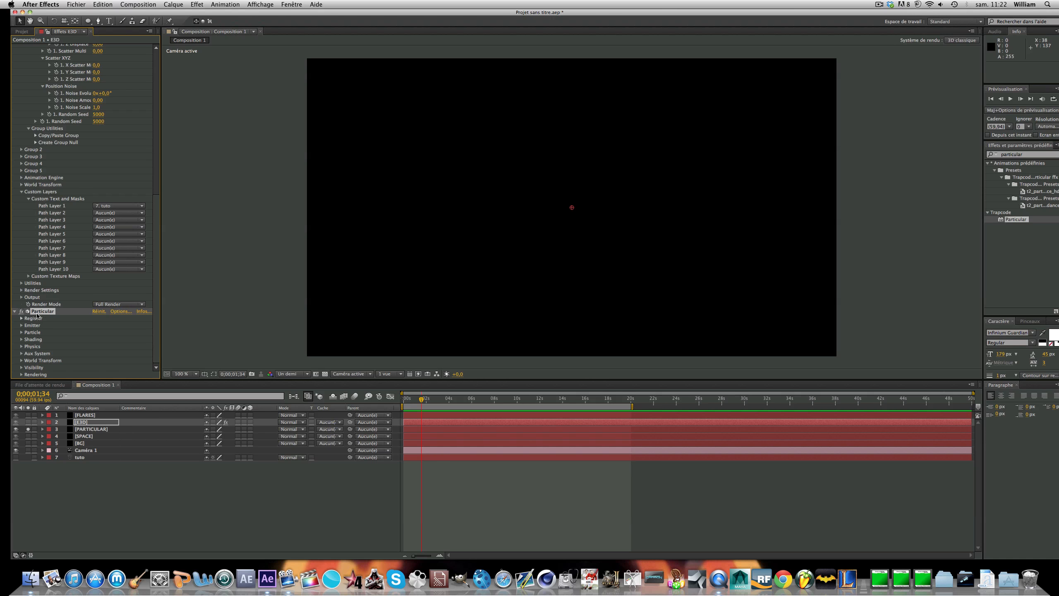
key(Delete)
click(91, 429)
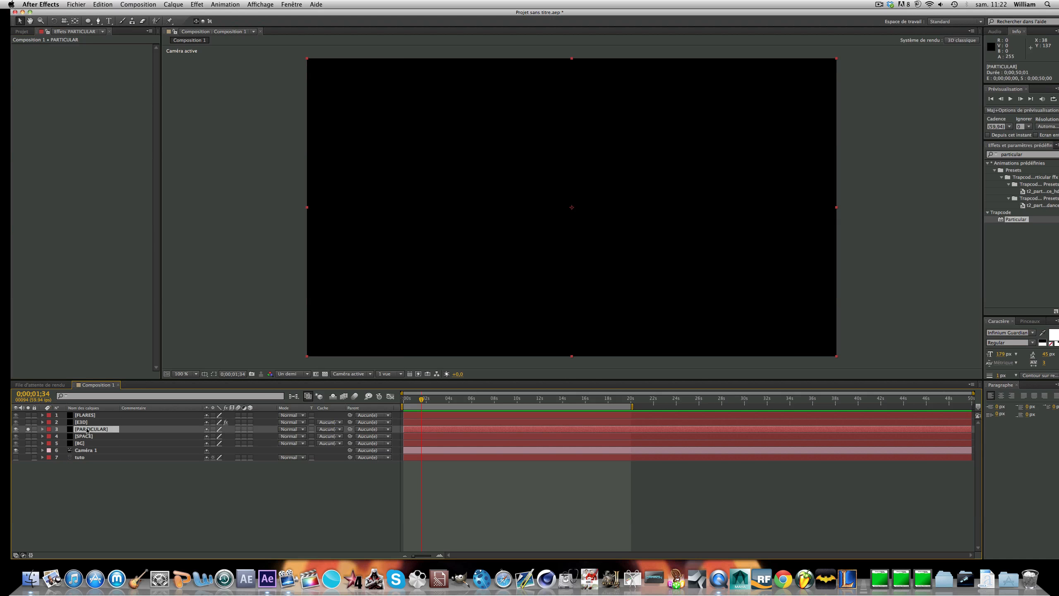
double_click(1016, 219)
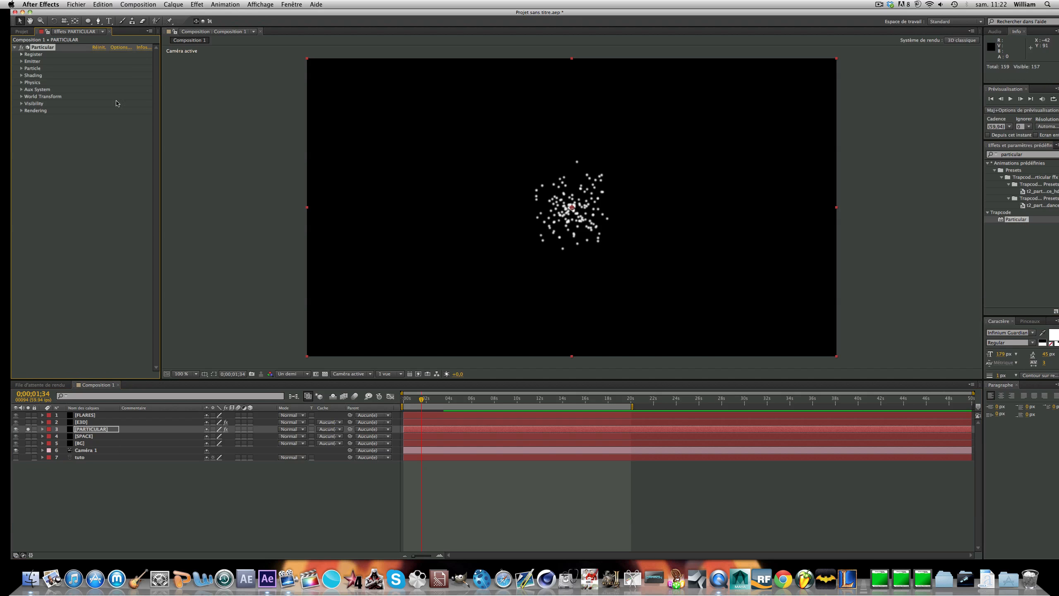
Step: Expand Particular's Emitter and Particle settings and set the Emitter Type to Box
click(21, 61)
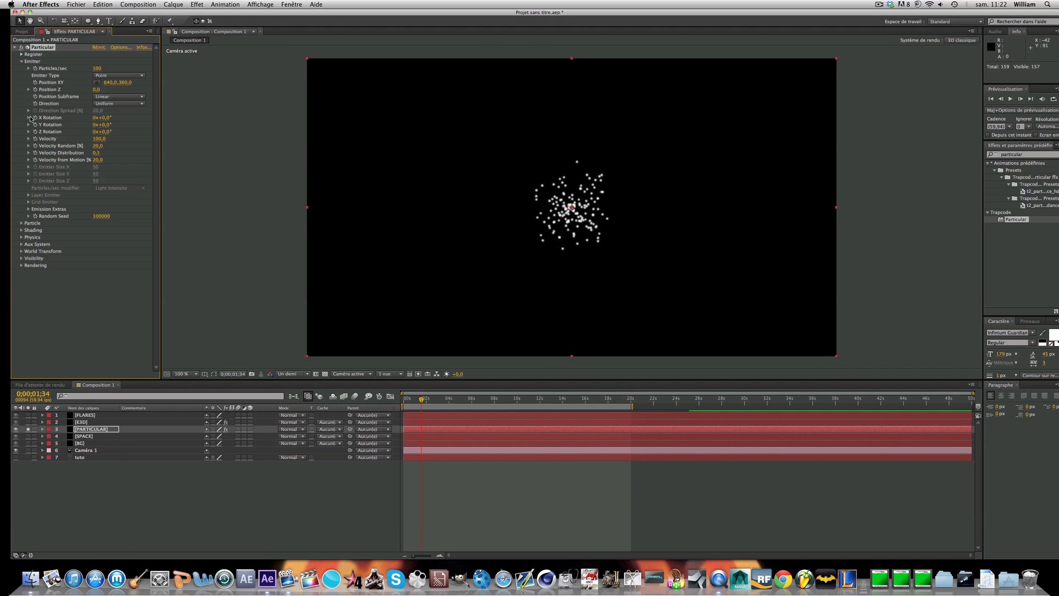
click(21, 223)
click(112, 76)
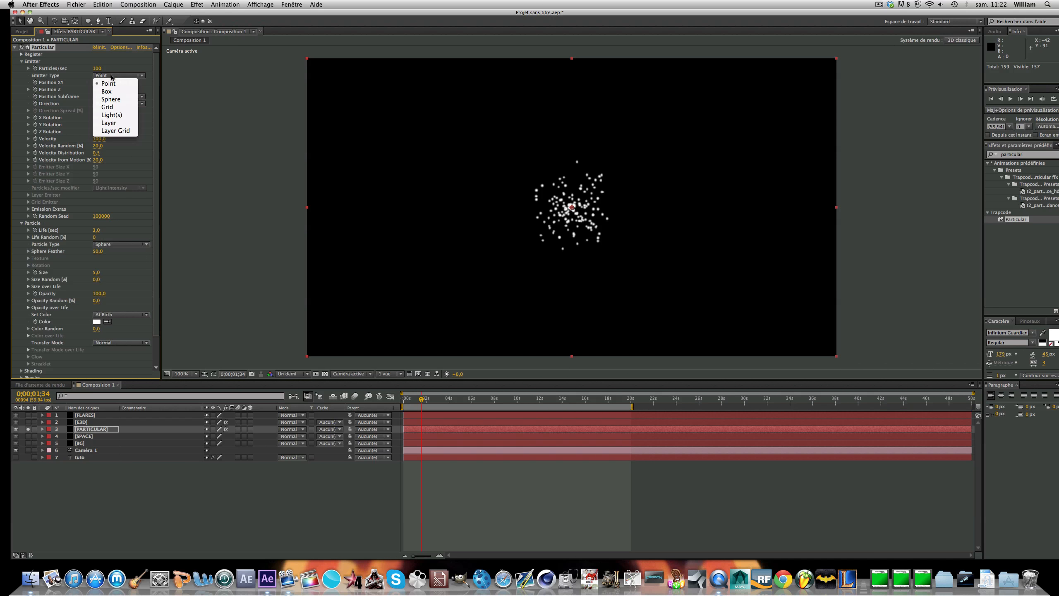
click(110, 92)
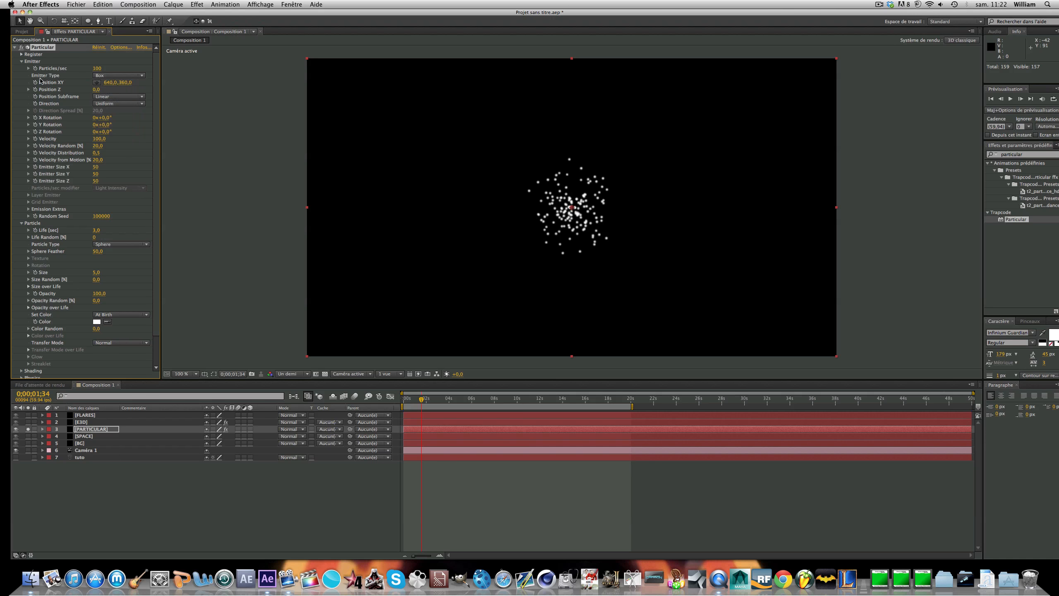
Step: Keyframe Particular's Particles/sec at 100000 at the composition start
drag(410, 401, 401, 398)
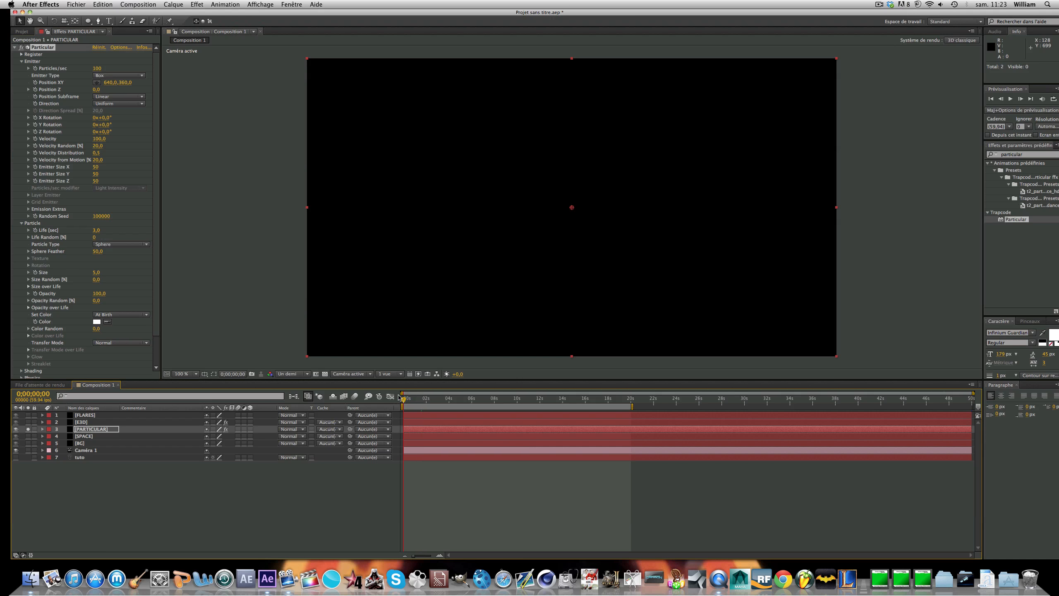
click(100, 68)
text(10)
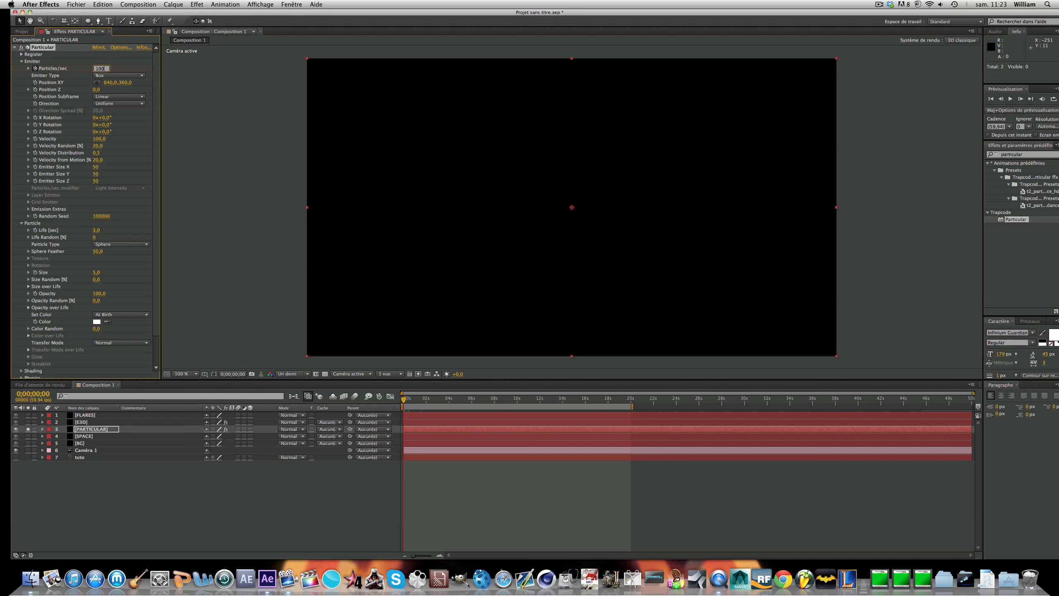
text(0000)
key(Return)
Step: Advance to 0;00;00;07 and keyframe Particles/sec at 0 there
click(1020, 99)
click(1020, 99)
click(1021, 99)
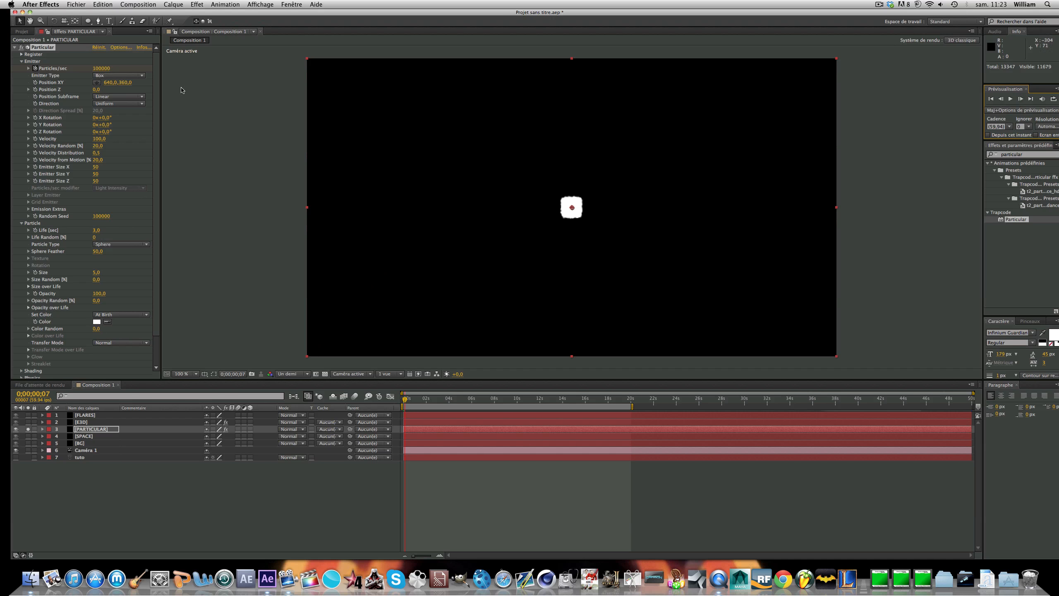
click(101, 68)
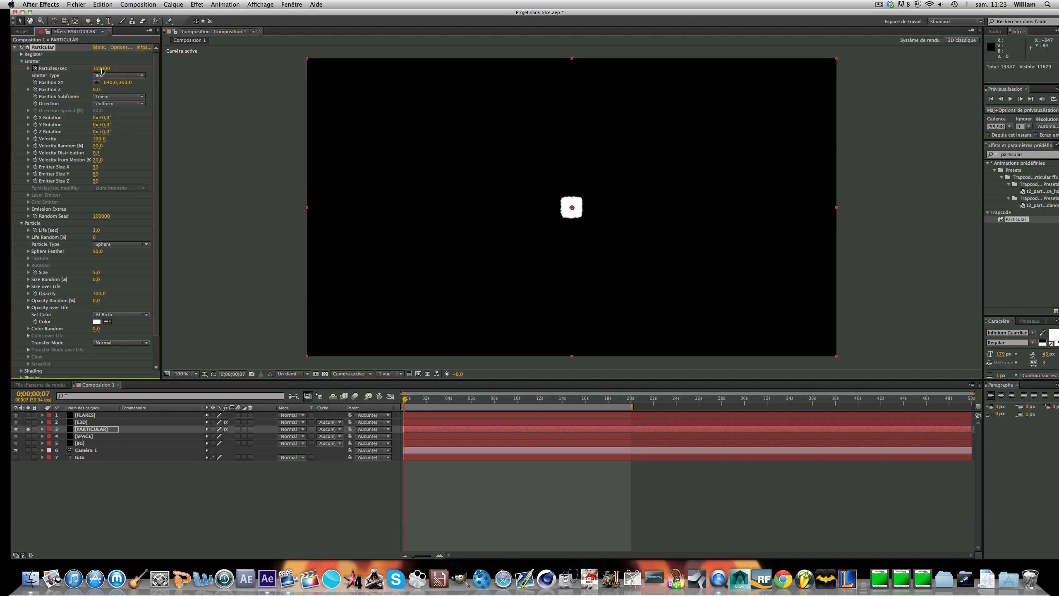
text(0)
key(Return)
scroll(85, 263, down, 1)
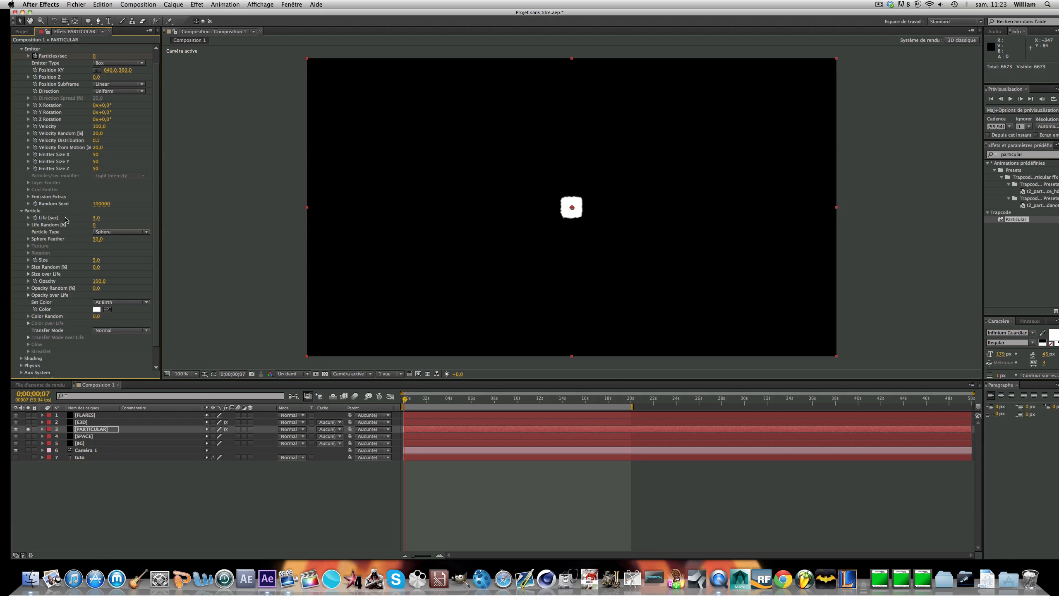
Step: Set the particles' Life to about 116 seconds, Size to 3, and both Size Random and Opacity Random to 100
drag(541, 202, 353, 227)
click(96, 259)
key(Return)
drag(96, 267, 357, 270)
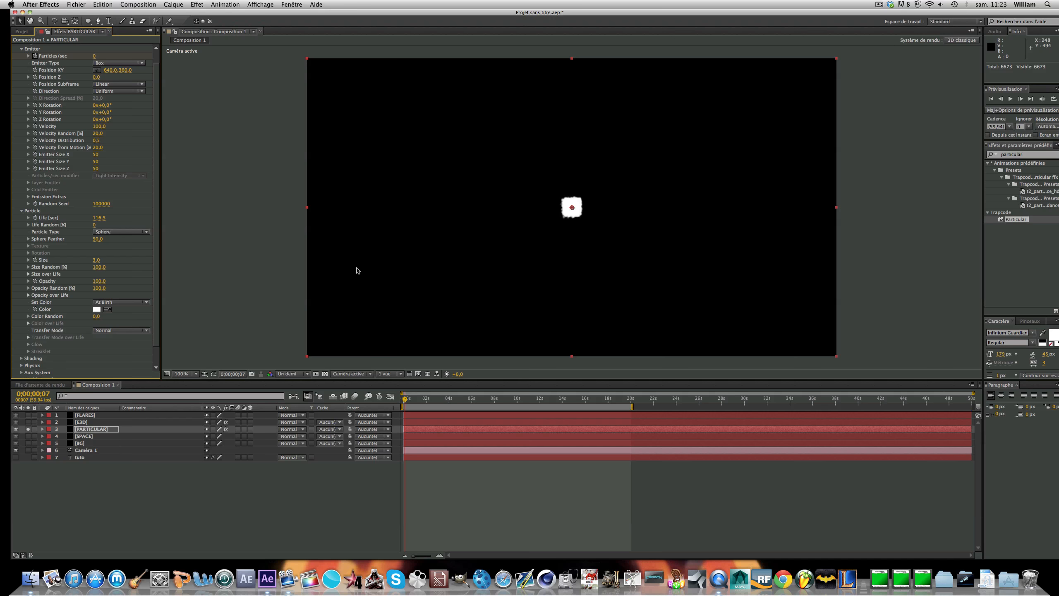
Step: Set the particles' Opacity to 50
click(101, 282)
text(50)
key(Return)
scroll(88, 123, up, 1)
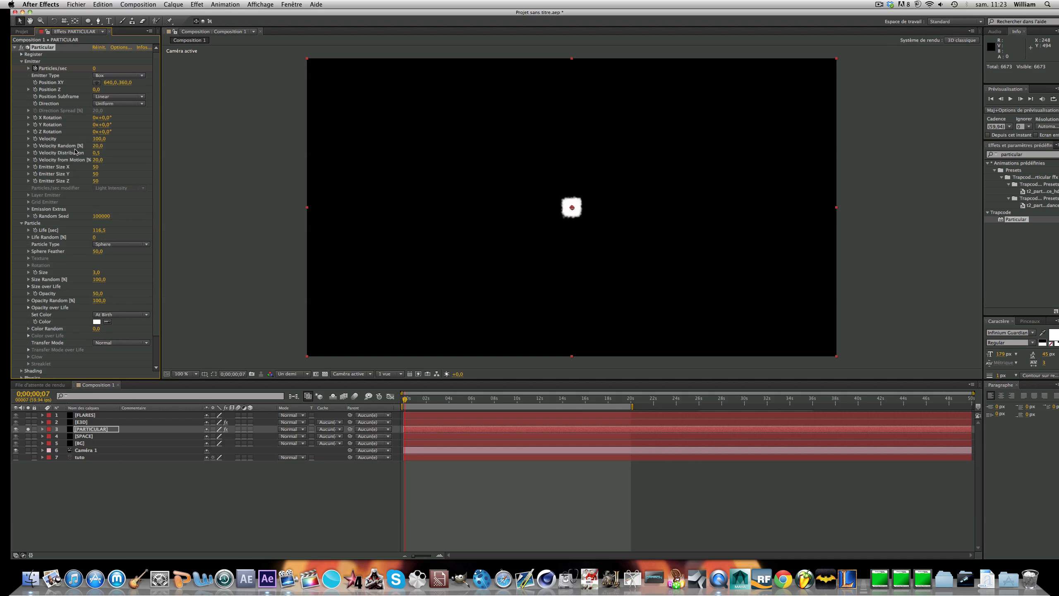
Step: Set Particular's Emitter Size X and Emitter Size Y to 4000 and switch the preview resolution to full (Intégrale)
drag(96, 167, 976, 125)
click(293, 374)
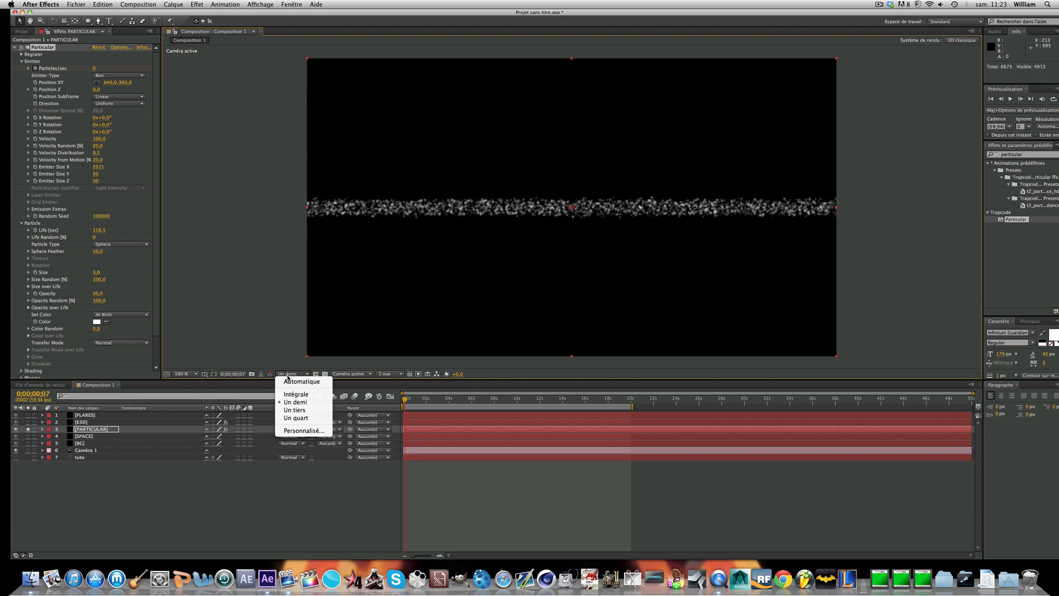
click(296, 394)
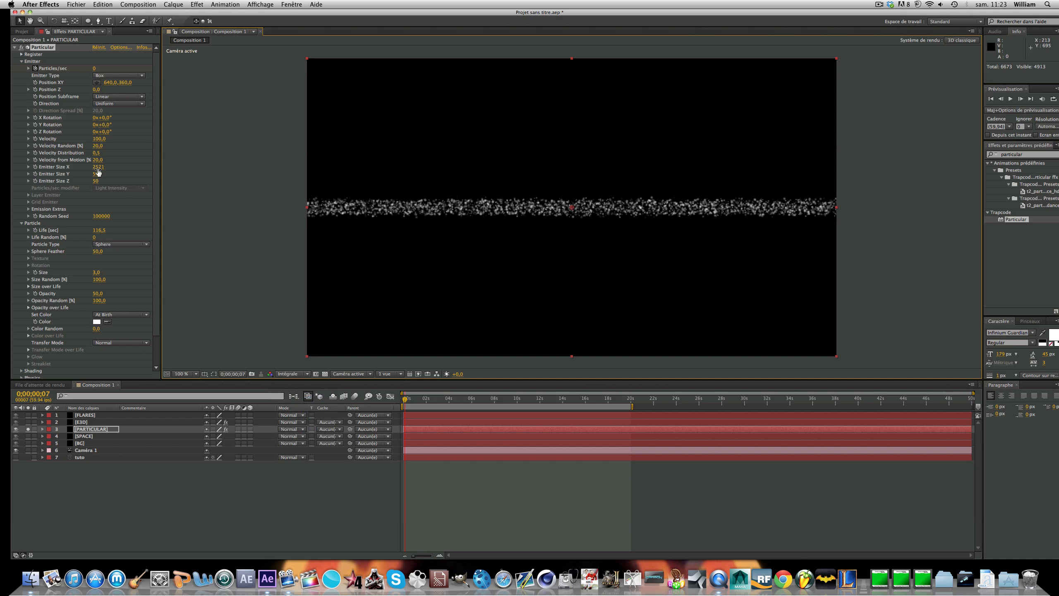
drag(96, 174, 860, 132)
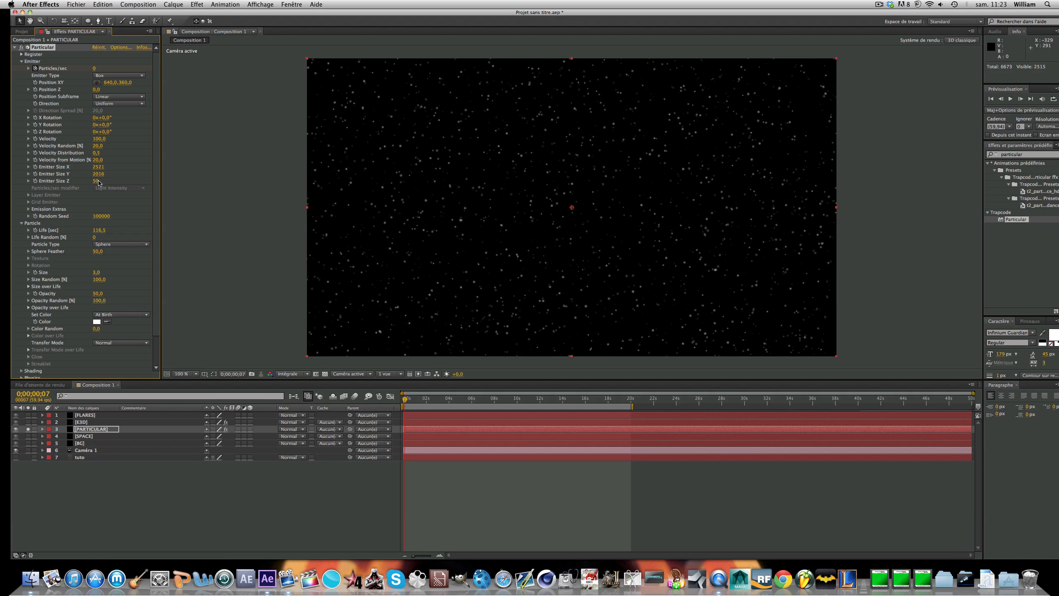
drag(95, 176, 101, 180)
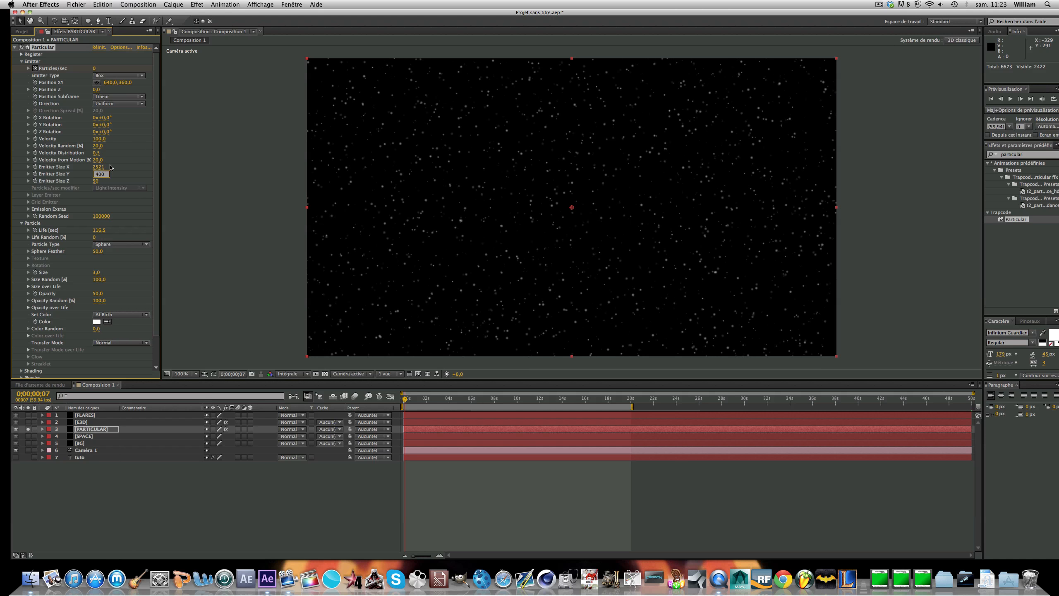
click(100, 166)
text(4000)
key(Return)
Step: Set Particular's Emitter Size Z to 8000
drag(96, 181, 111, 168)
click(102, 182)
text(800)
key(Return)
click(101, 182)
text(8)
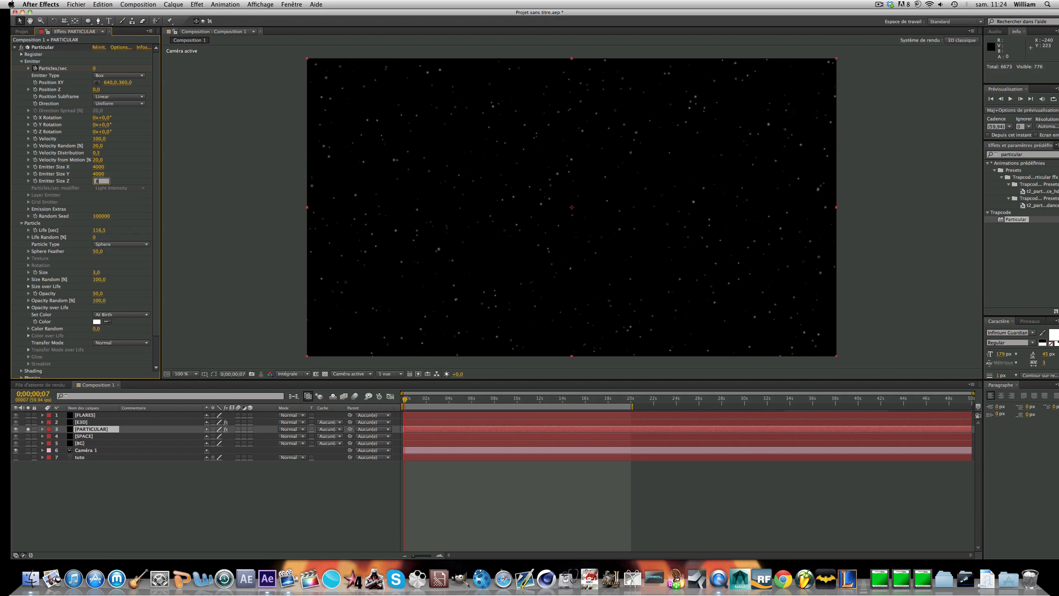
text(000)
key(Return)
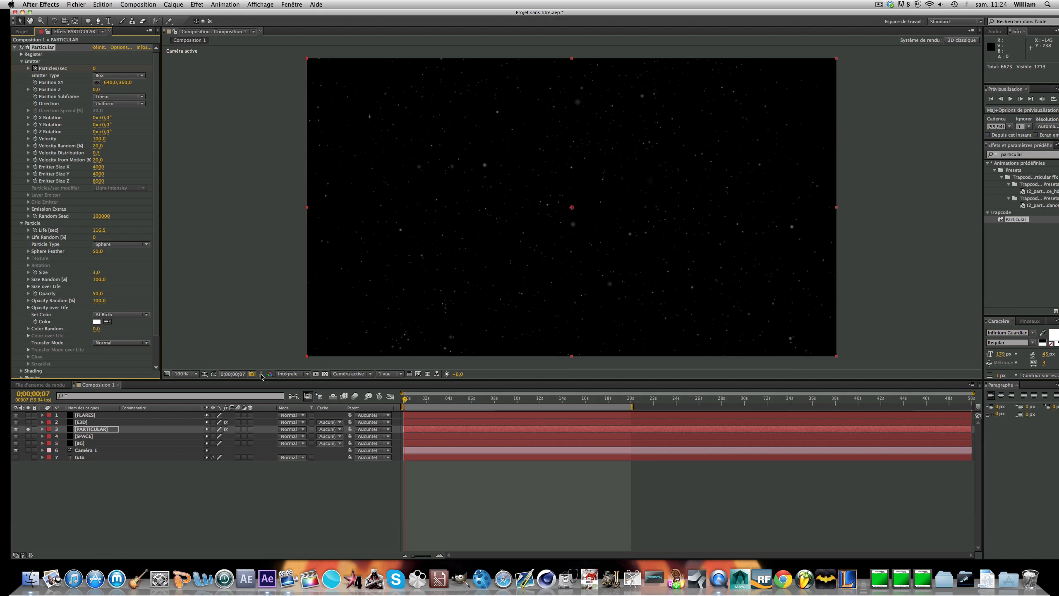
Step: Set Particular's Velocity, Velocity Random and Velocity Distribution to 0 and check the particles' motion over the first seconds
drag(427, 400, 476, 411)
click(98, 139)
text(0)
key(Tab)
text(0)
key(Tab)
key(Return)
drag(473, 398, 422, 411)
key(space)
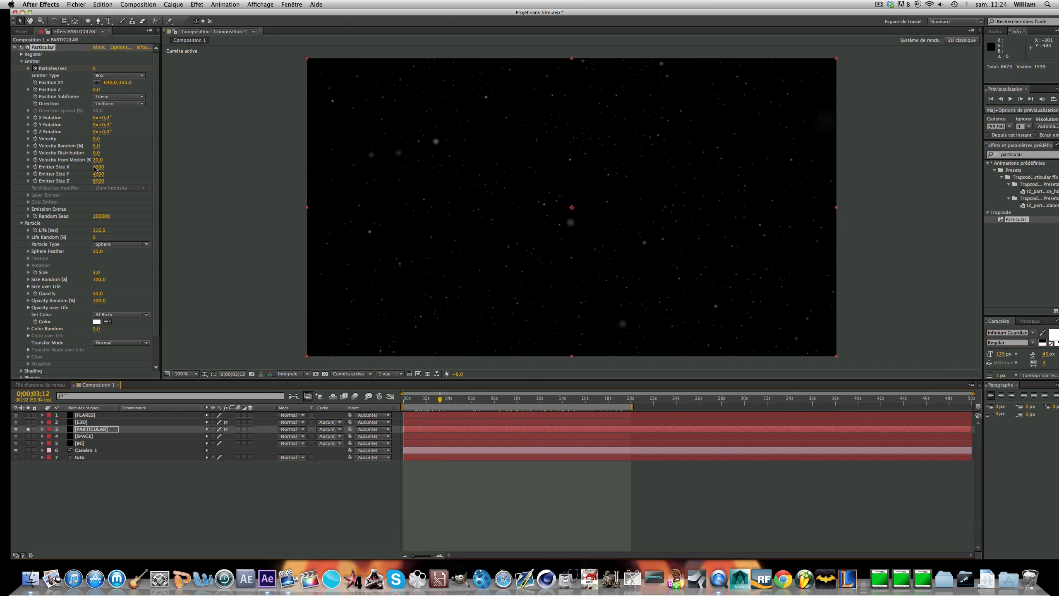
Step: Enlarge Particular's Emitter Size X to about 4090 and Emitter Size Y to about 6270, and check the dust around the text
drag(287, 178, 513, 177)
drag(99, 175, 524, 271)
drag(440, 397, 491, 408)
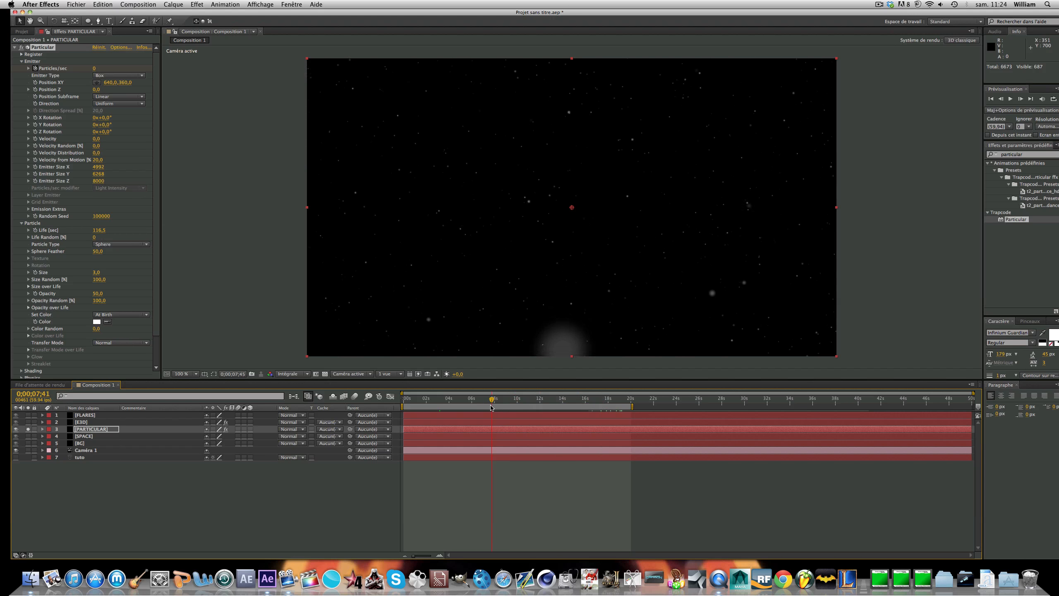
click(457, 401)
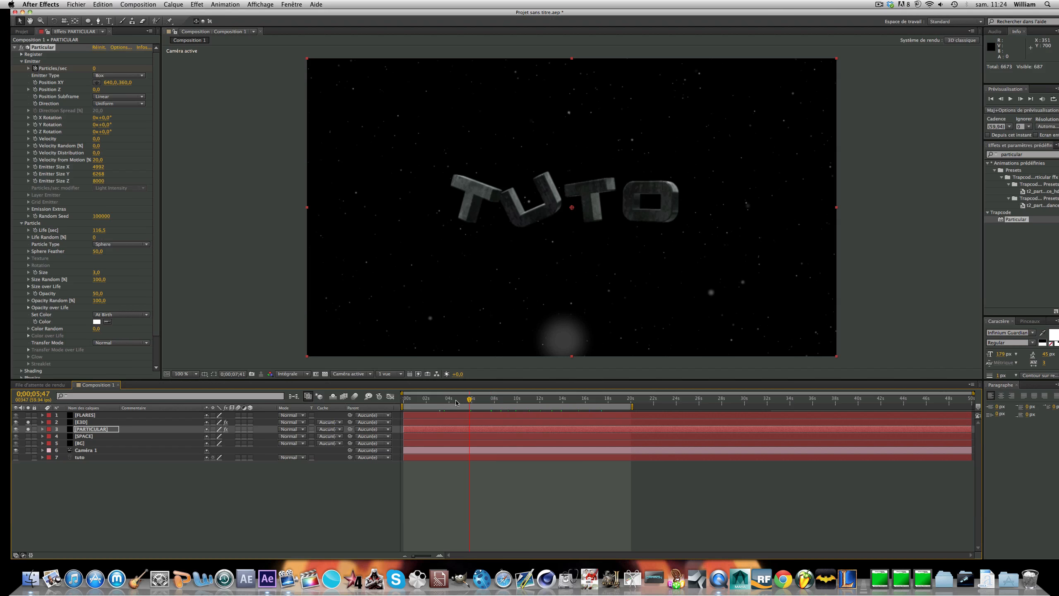
Step: Unsolo the E3D and PARTICULAR layers, solo the SPACE layer and apply the Bruit fractal effect to it
click(28, 422)
click(28, 429)
click(78, 436)
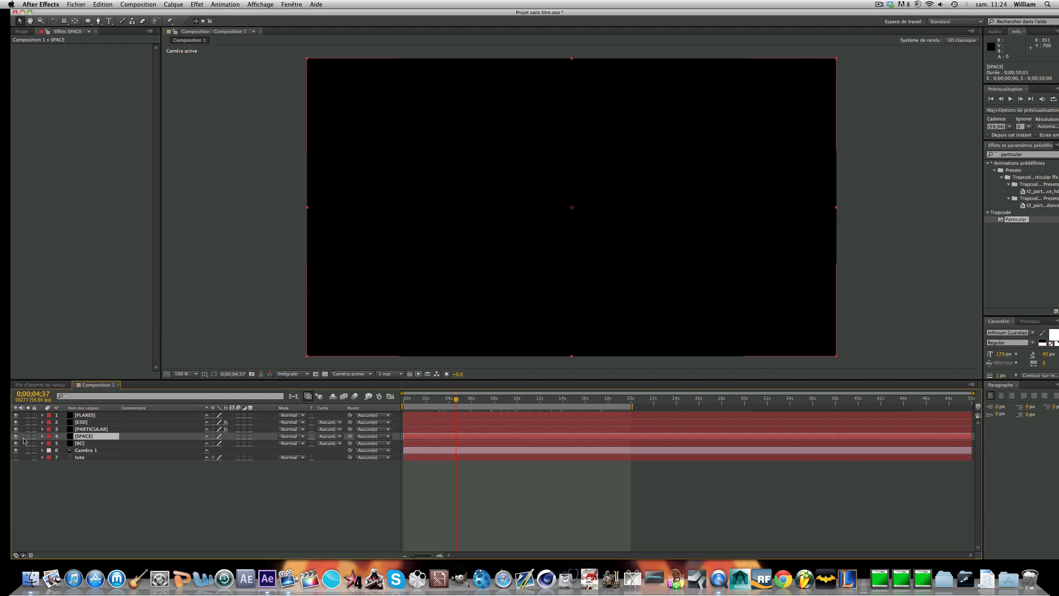
click(998, 156)
text(bruit f)
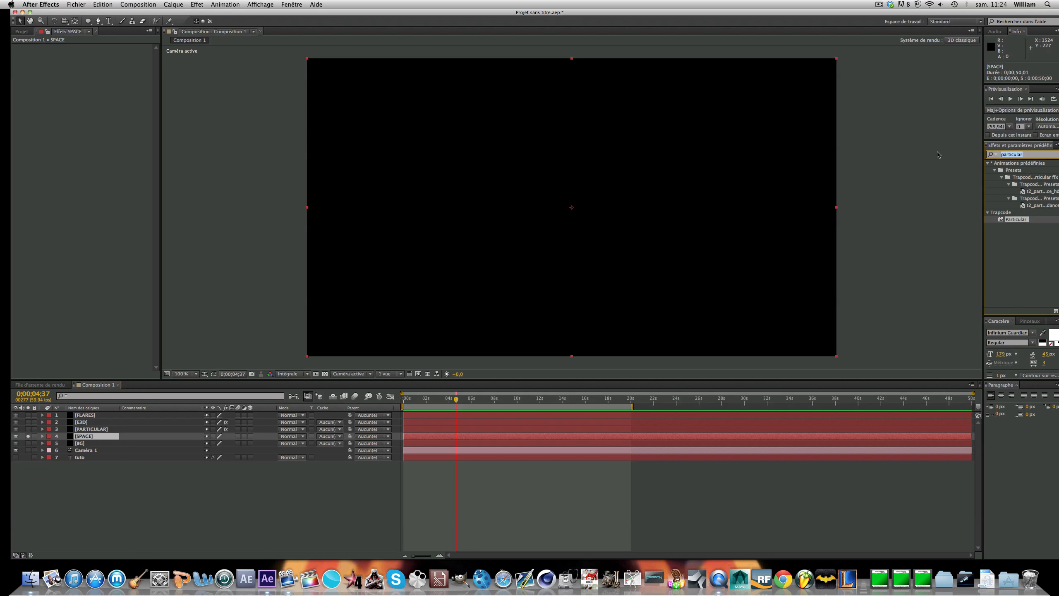
text(ractal)
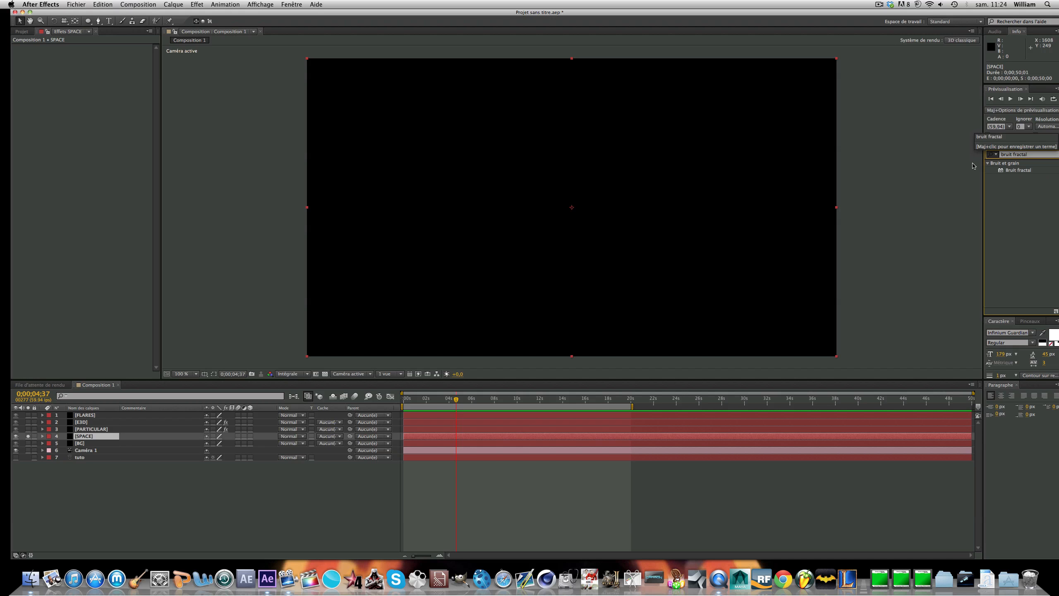
double_click(1029, 170)
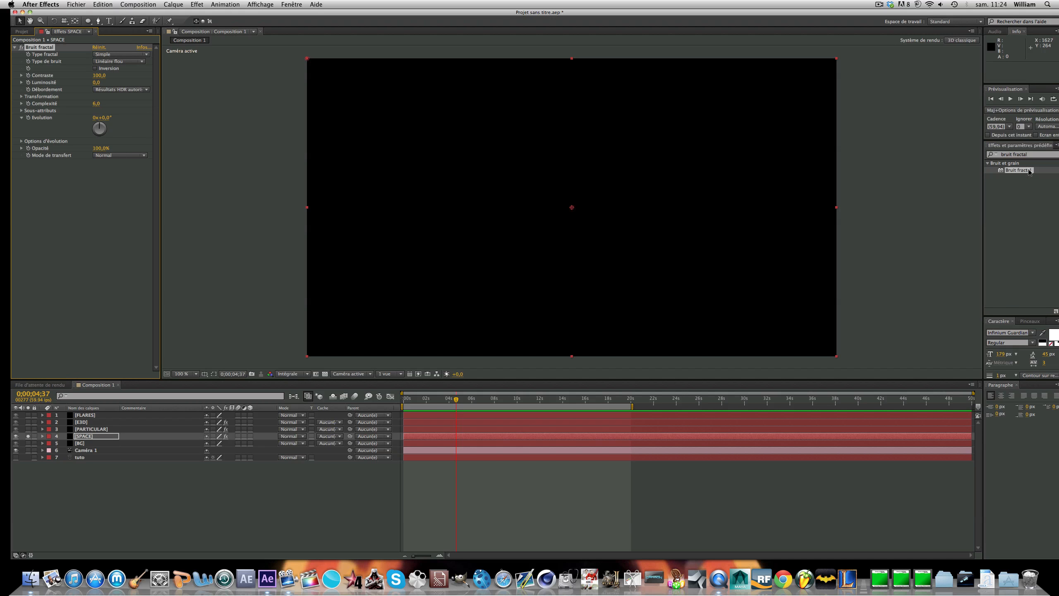
Step: Make the SPACE layer 3D and set its scale to 50%
click(250, 436)
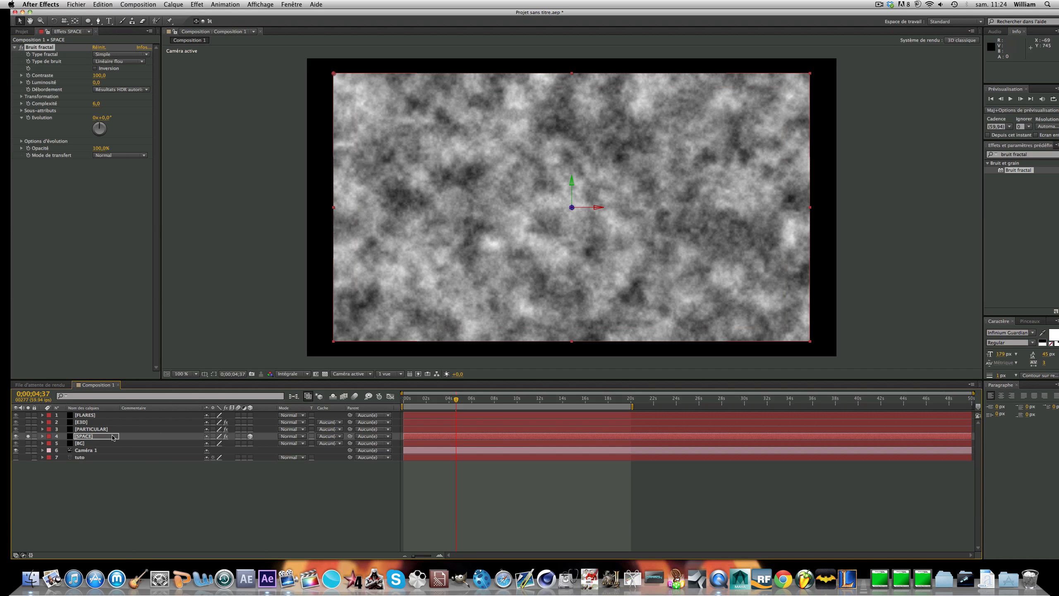
click(97, 438)
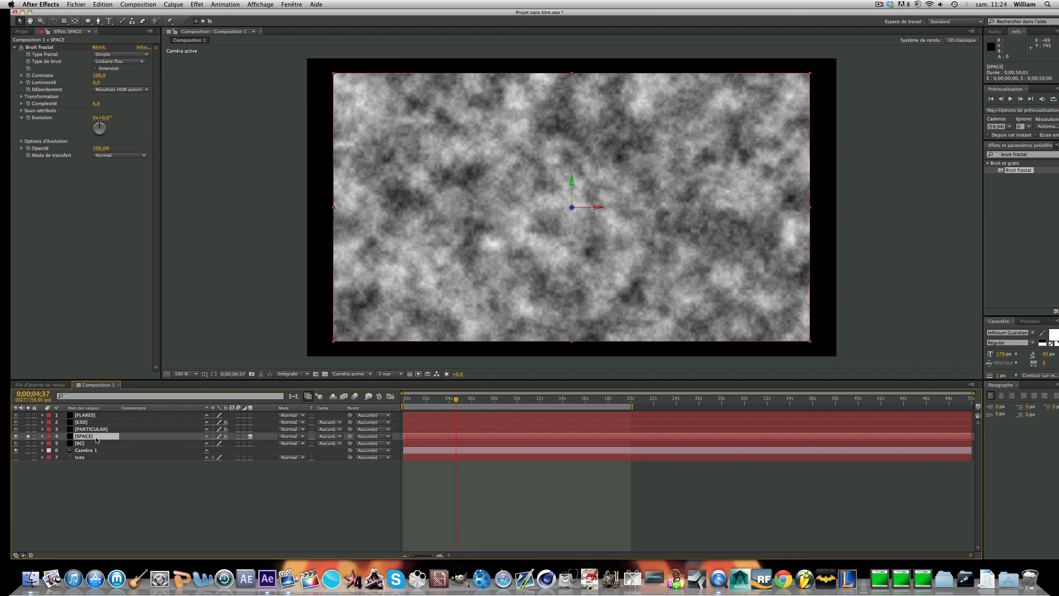
key(s)
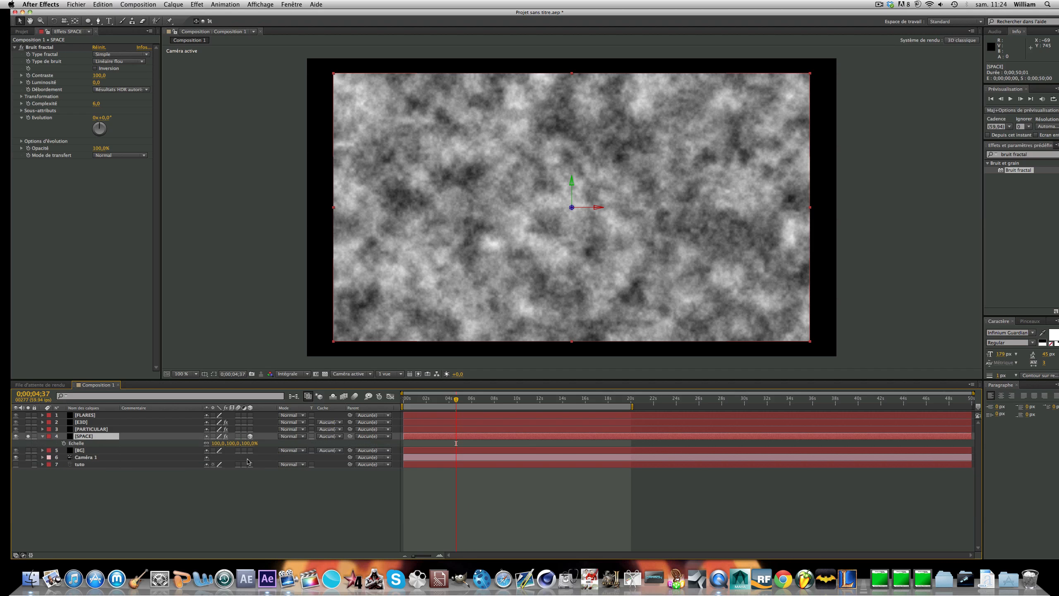
click(218, 444)
text(70)
key(Return)
drag(217, 447, 210, 445)
click(215, 443)
text(50)
key(Return)
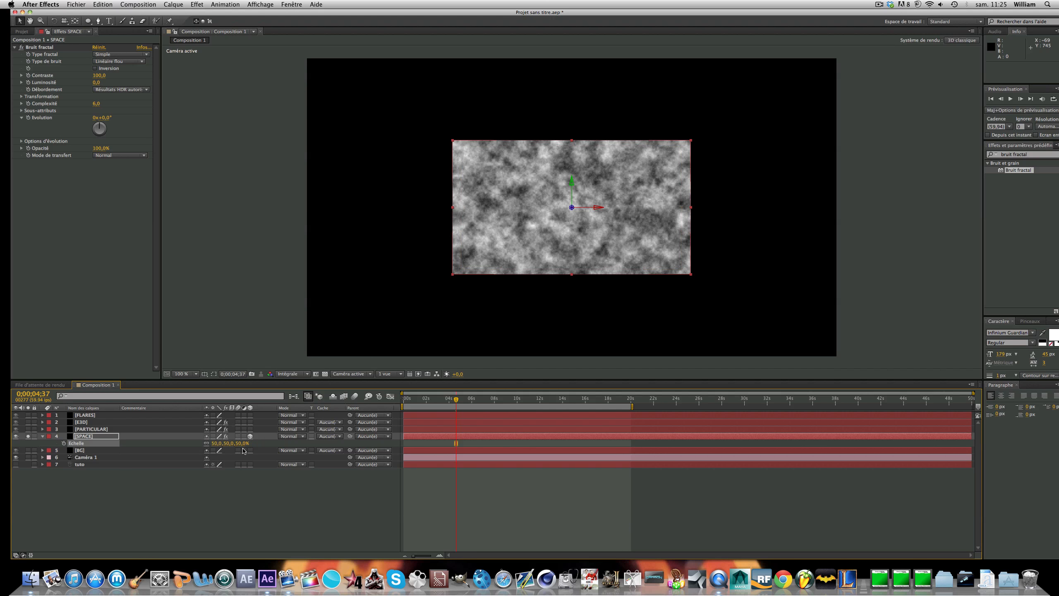
Step: Set the SPACE layer's Z position to 70
key(p)
drag(239, 443, 255, 443)
click(238, 443)
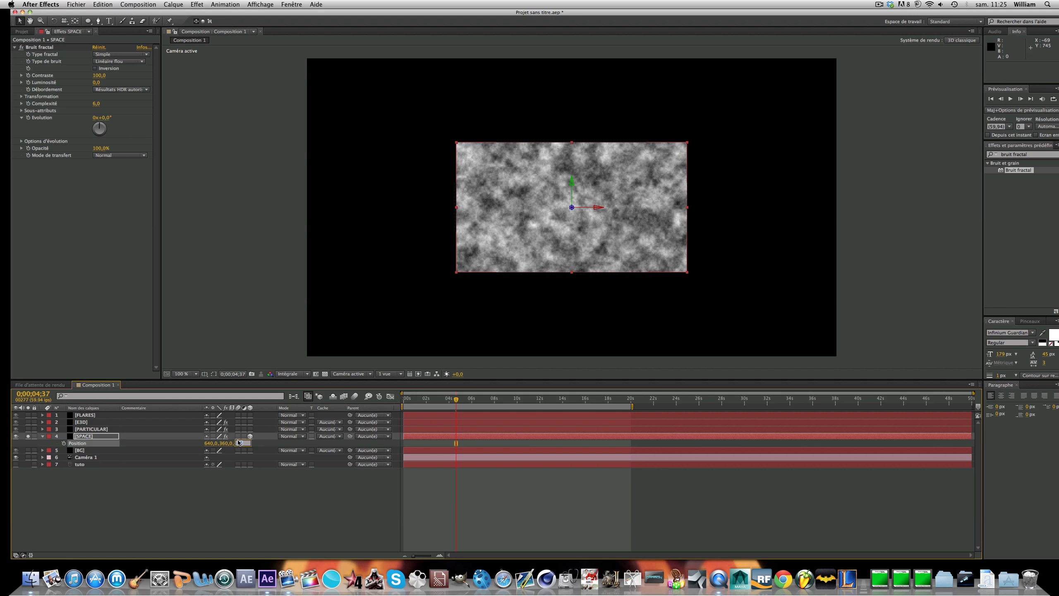
text(70)
key(Return)
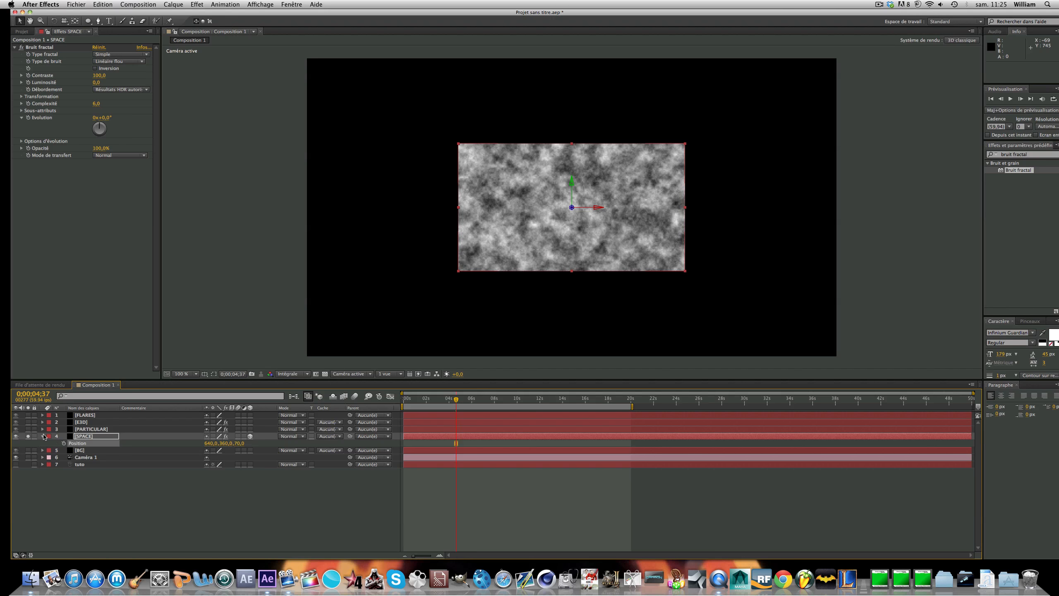
click(42, 436)
Step: Add the expression time*100 to the Evolution of the SPACE layer's Bruit fractal and check the animation along the timeline
click(105, 439)
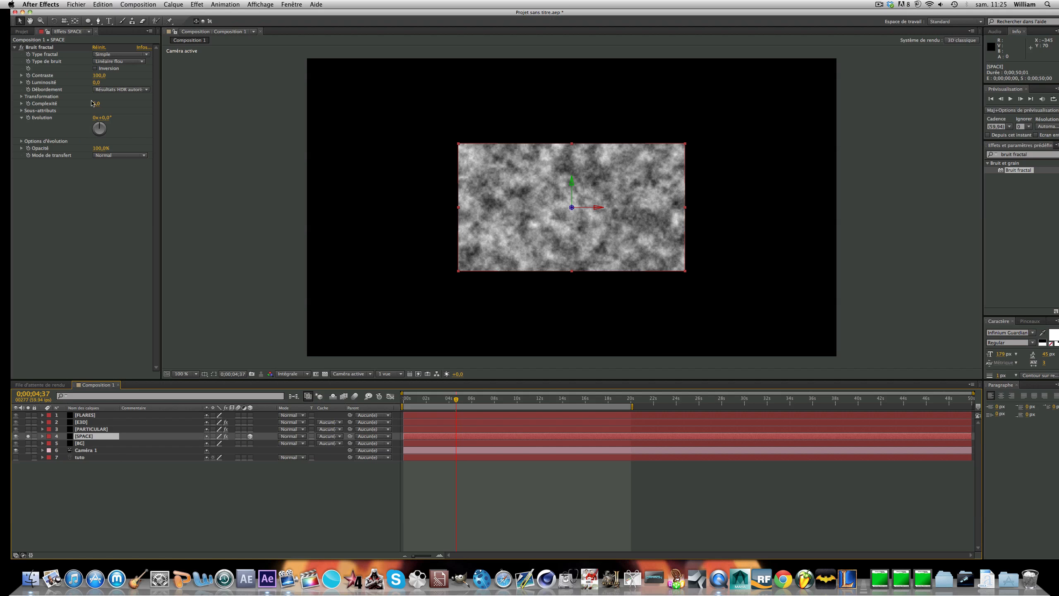
alt+click(28, 118)
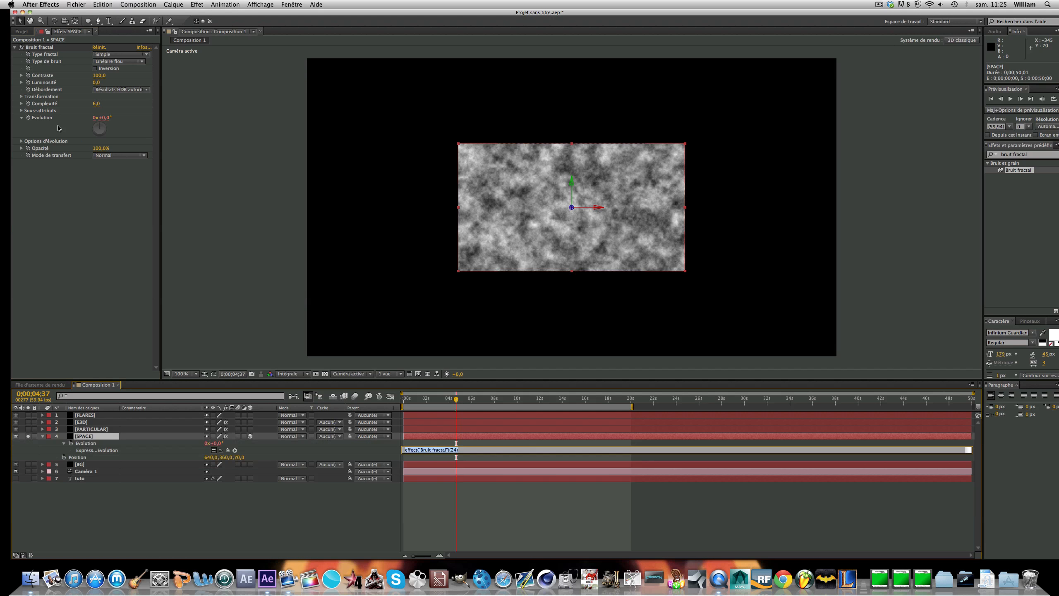
text(time*100)
click(449, 493)
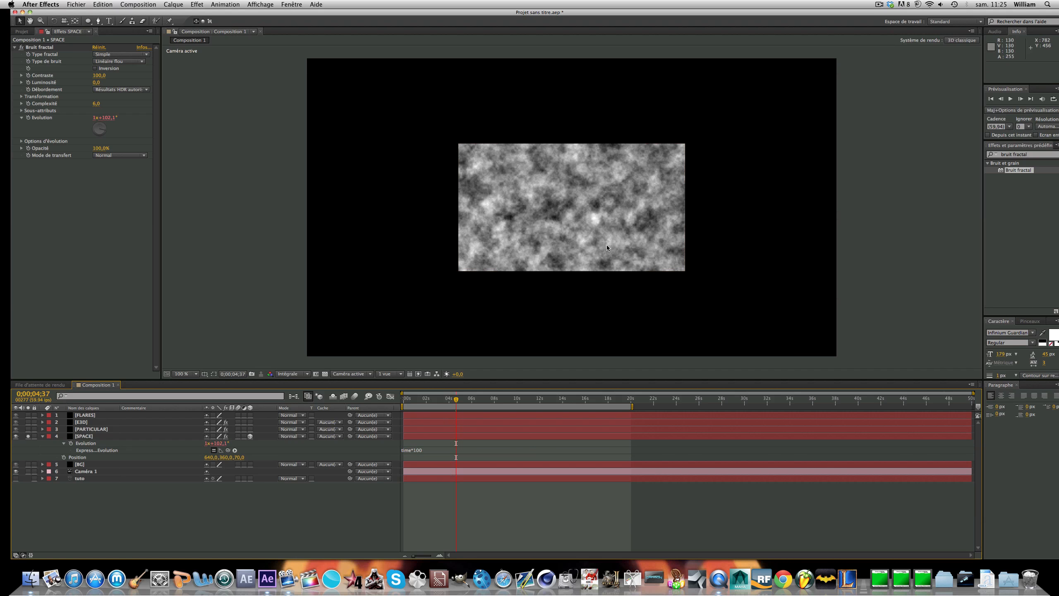
drag(492, 401, 630, 401)
key(n)
click(422, 394)
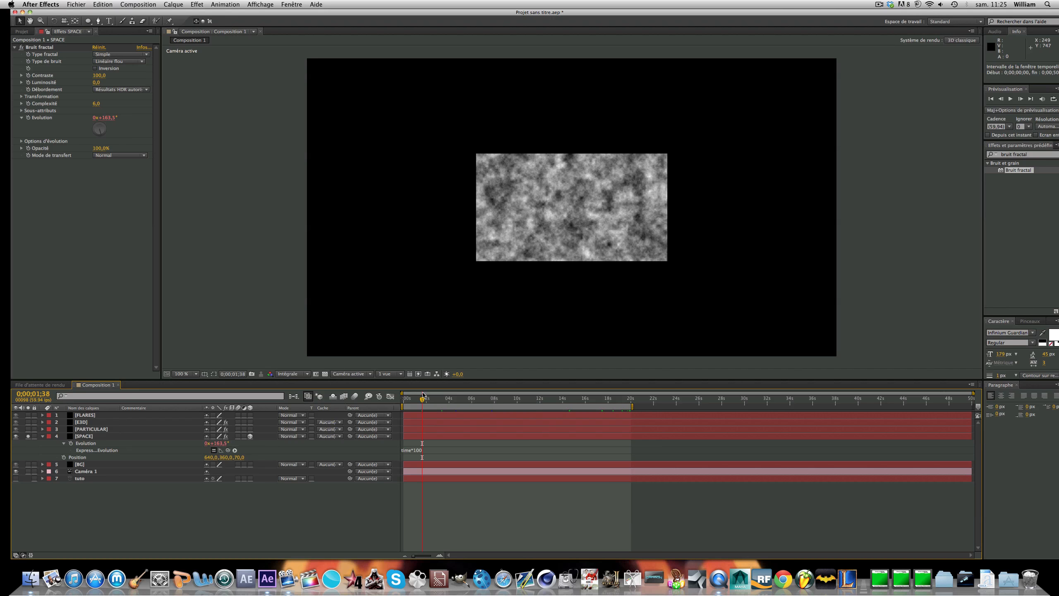
Step: Set Bruit fractal's fractal type to Dynamique, set Contraste to 250 and enable Inversion
click(110, 55)
click(117, 104)
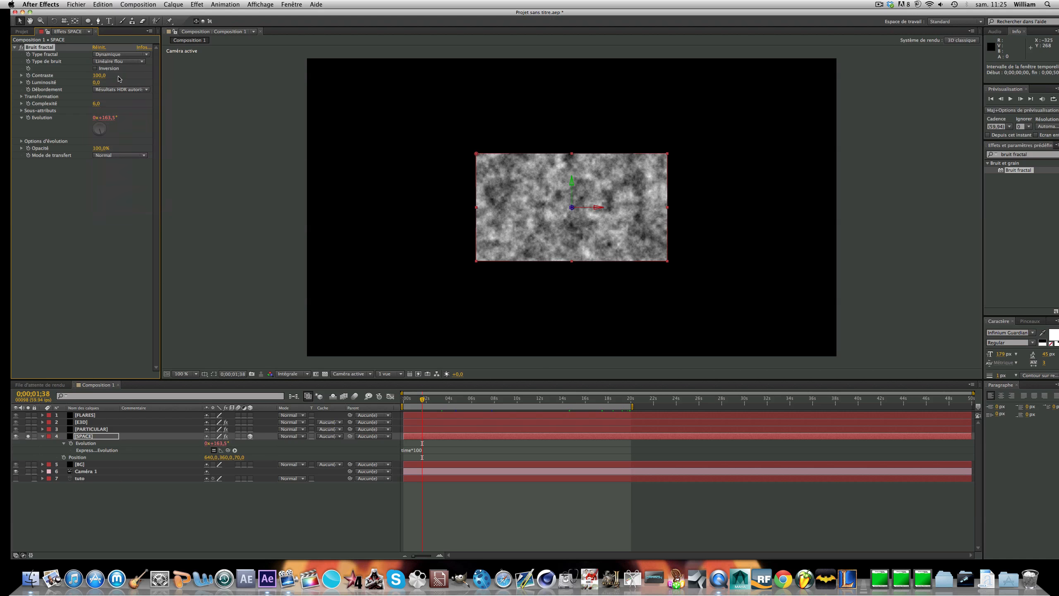
click(475, 399)
drag(99, 75, 147, 78)
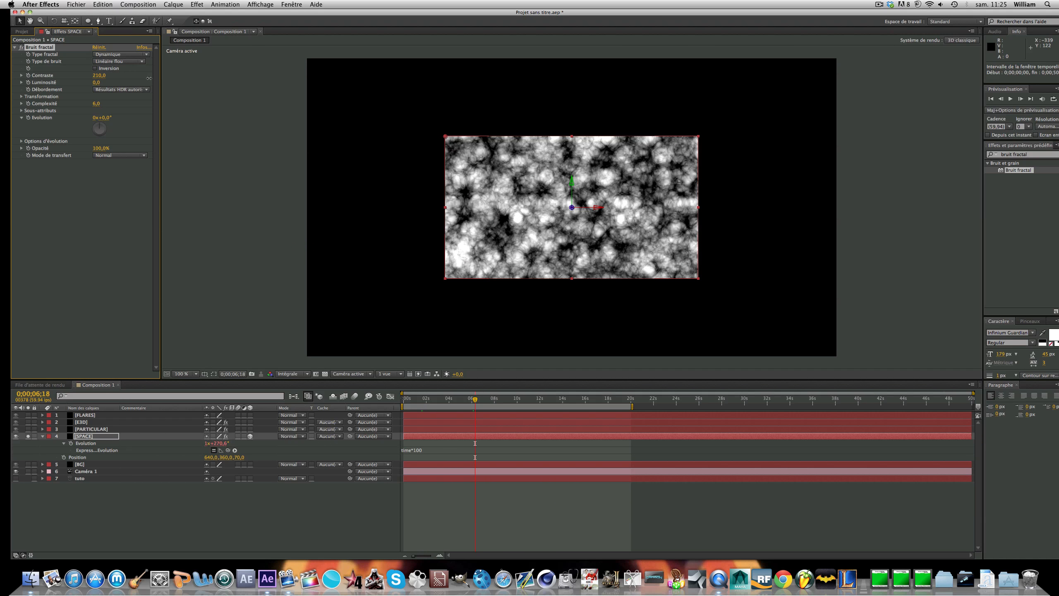
click(103, 76)
text(250)
key(Return)
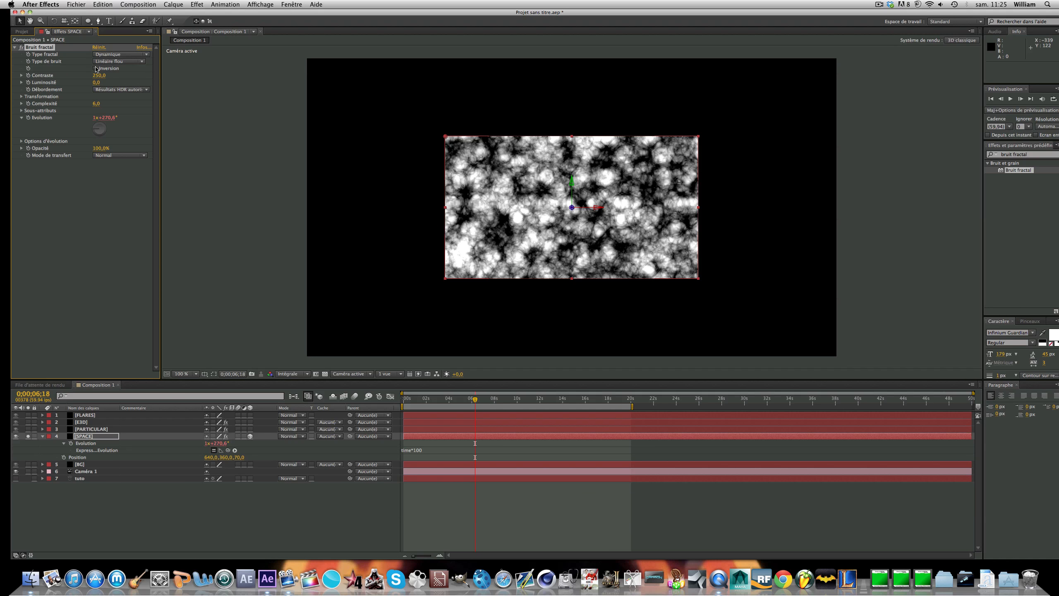
click(94, 69)
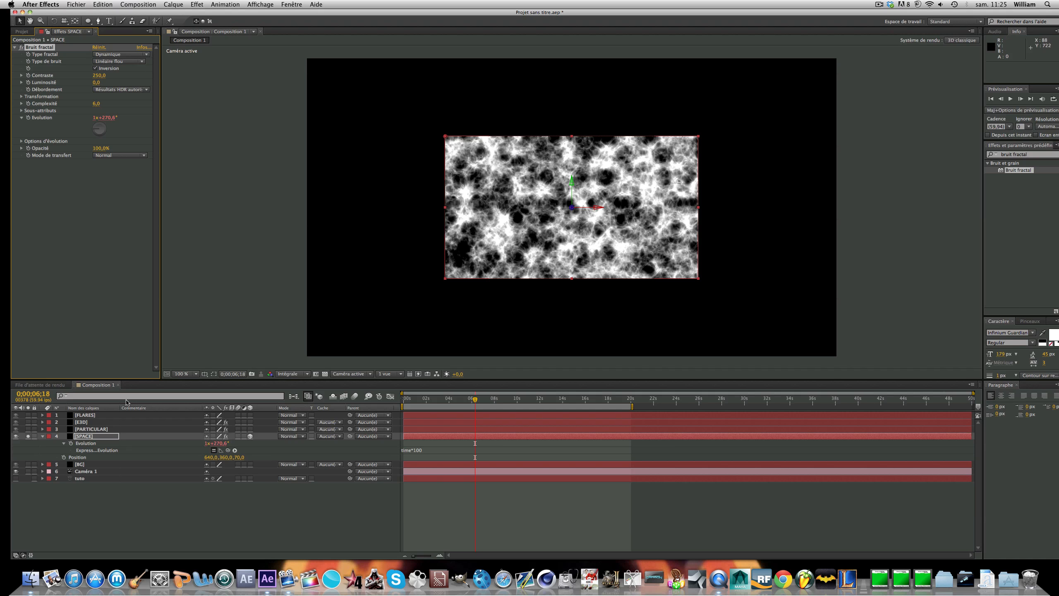
Step: Draw a wide elliptical mask around the centre of the SPACE layer
click(94, 437)
click(87, 20)
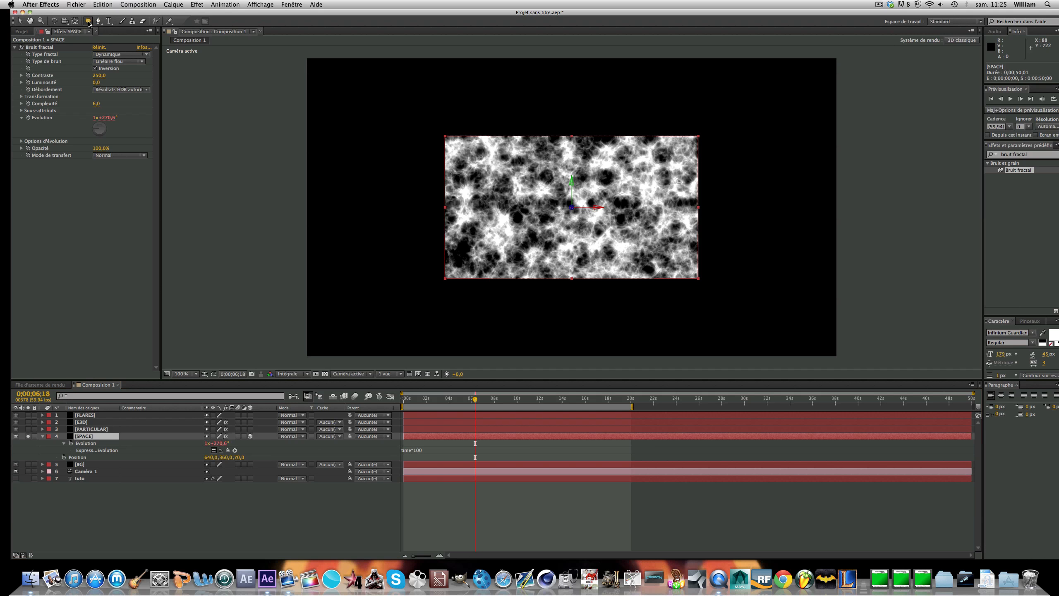
mouse_move(495, 172)
mouse_down()
mouse_move(682, 246)
mouse_move(646, 230)
mouse_up()
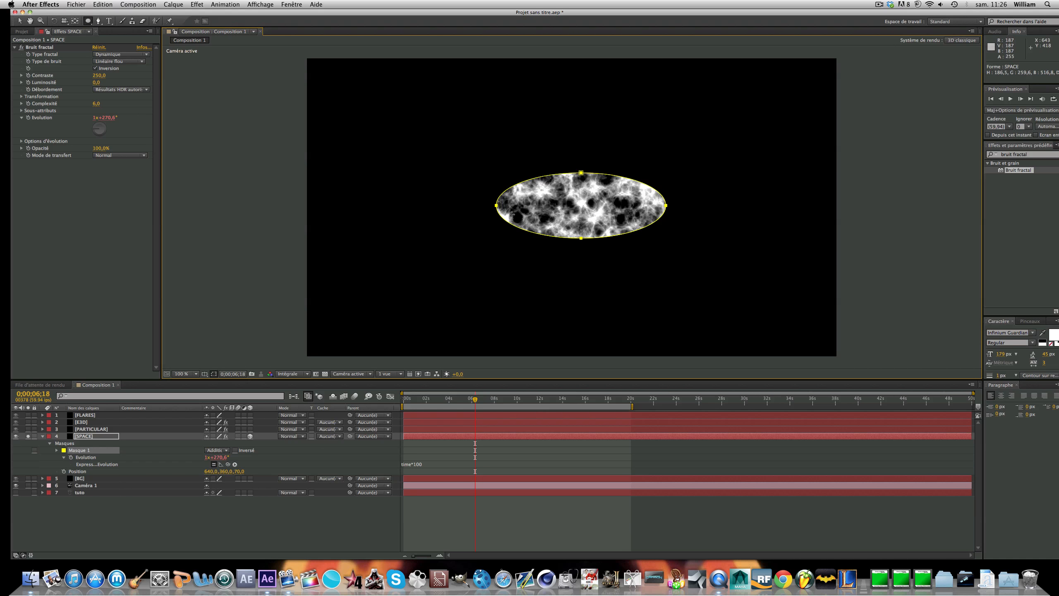
Step: Set the elliptical mask's feather to 160 pixels and its expansion to 0 on the SPACE layer
click(90, 436)
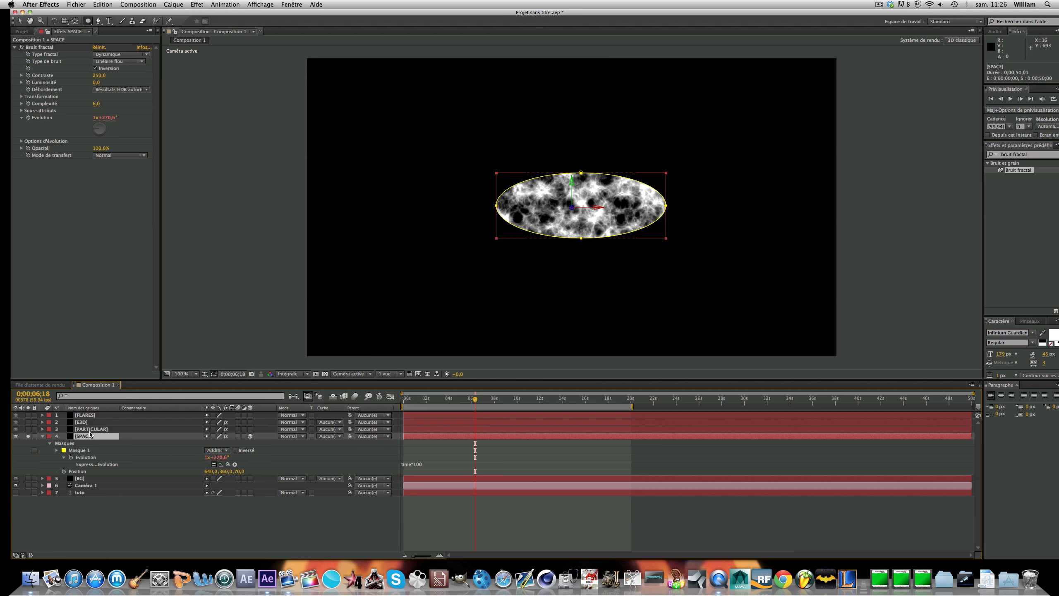
key(u)
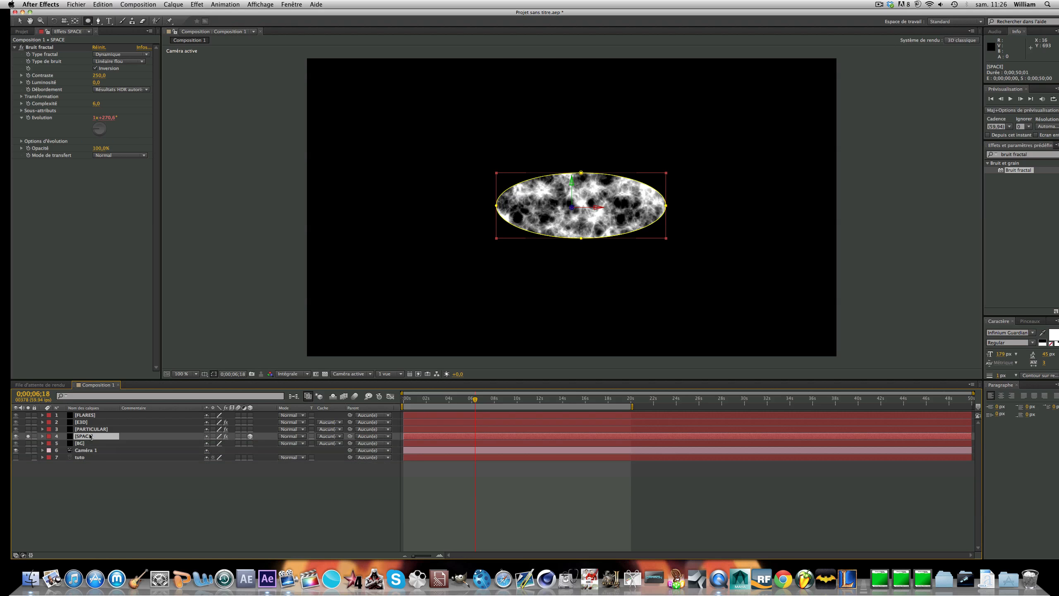
key(m)
key(m)
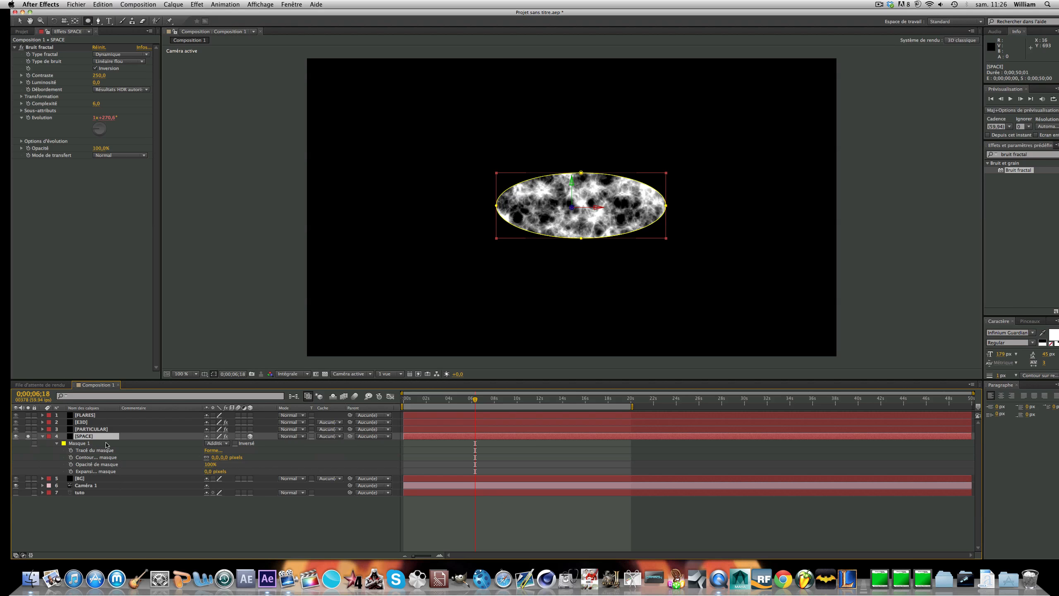
drag(206, 471, 290, 465)
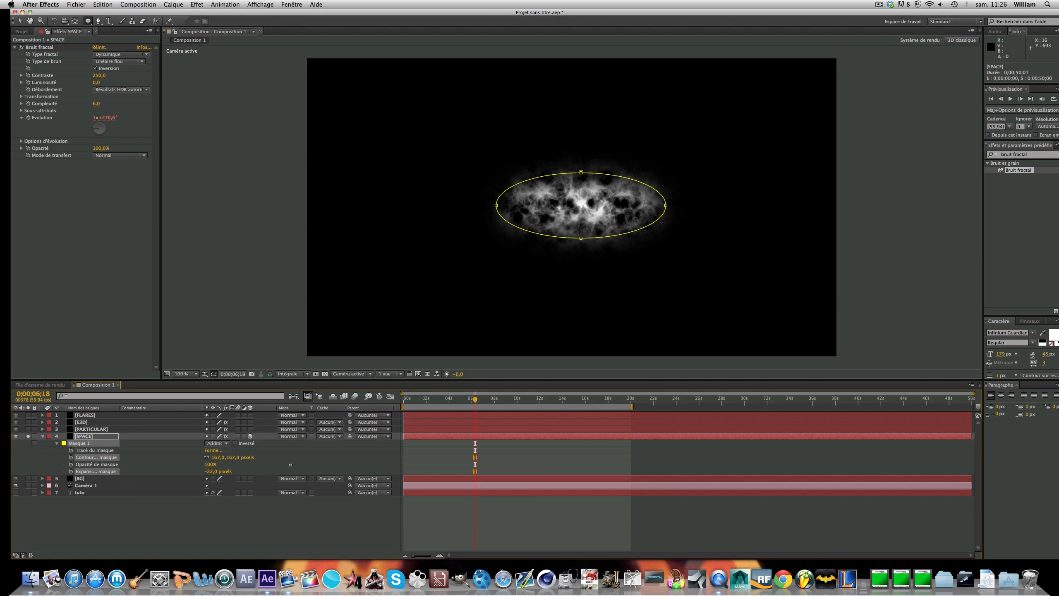
drag(214, 471, 195, 469)
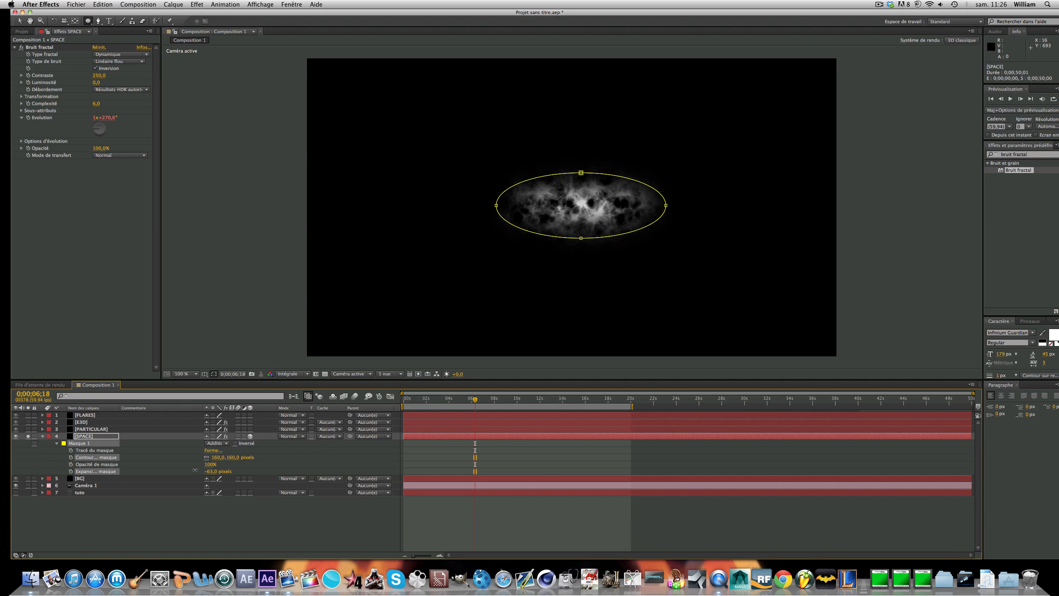
click(211, 471)
text(0)
key(Return)
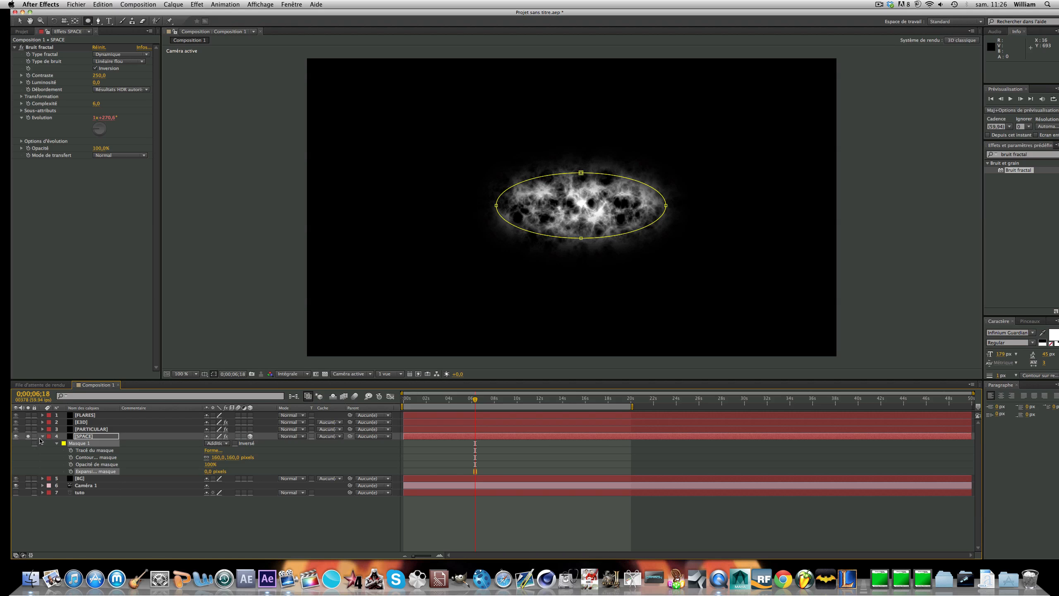
Step: Find the FL Radial Blur effect with the search term radial and apply it to the SPACE layer
click(90, 436)
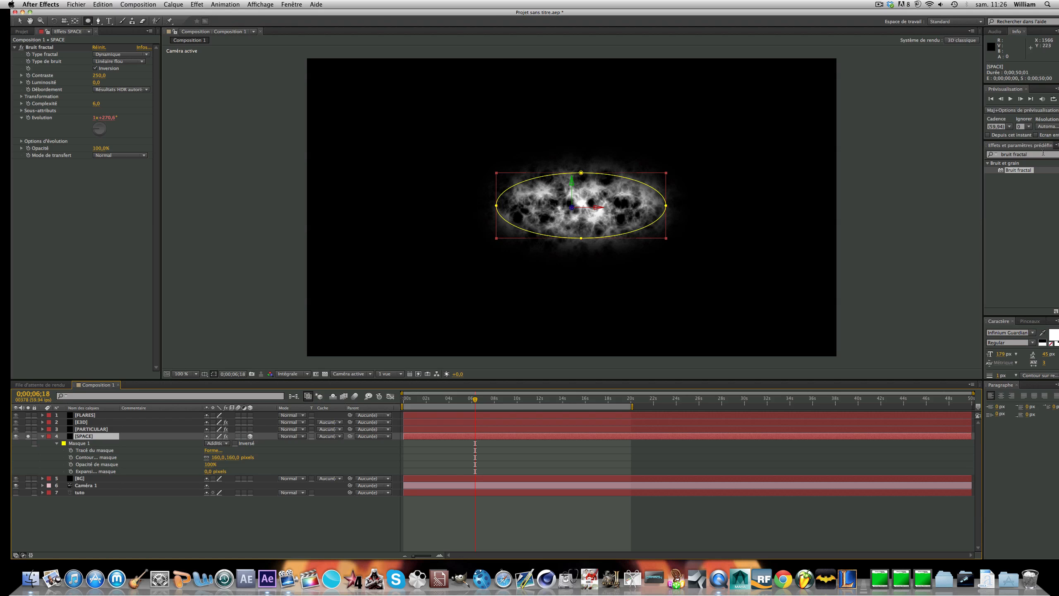
drag(1051, 154, 928, 147)
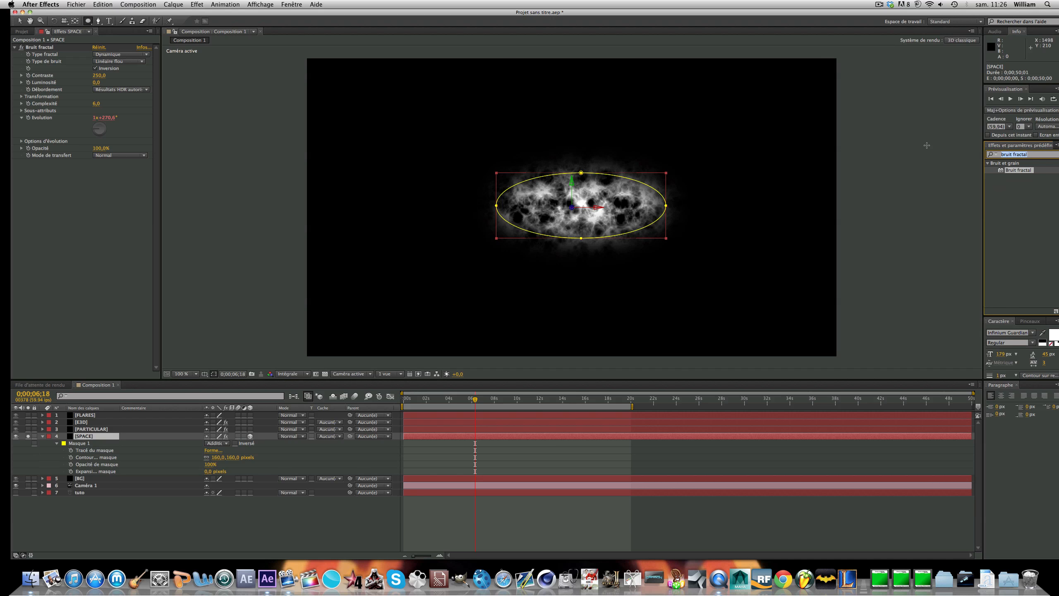
text(radial)
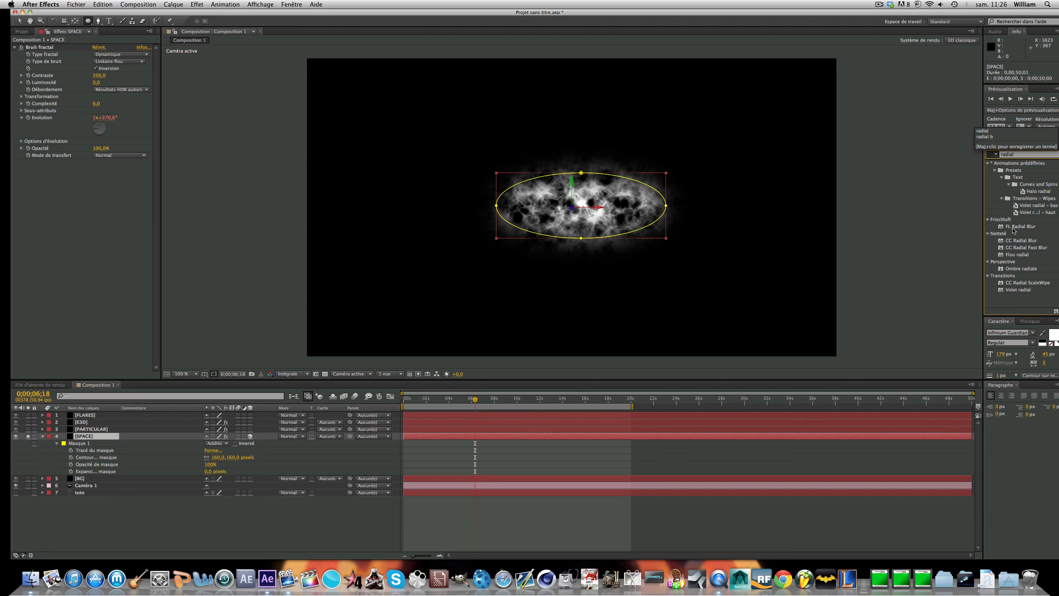
double_click(1014, 231)
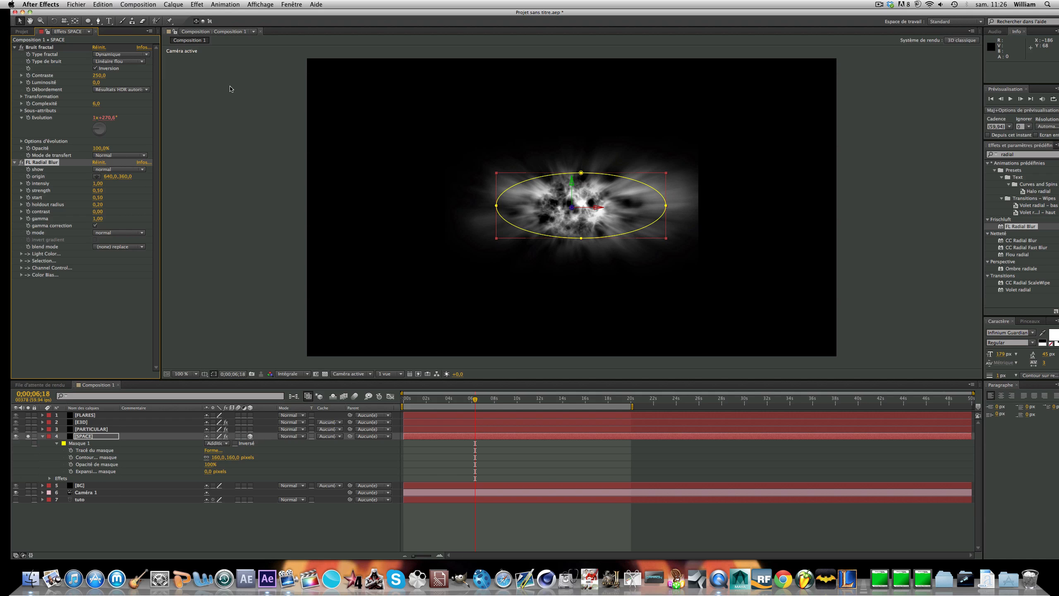
Step: Narrow the SPACE layer's elliptical mask by pulling its rightmost vertex slightly inward
click(664, 205)
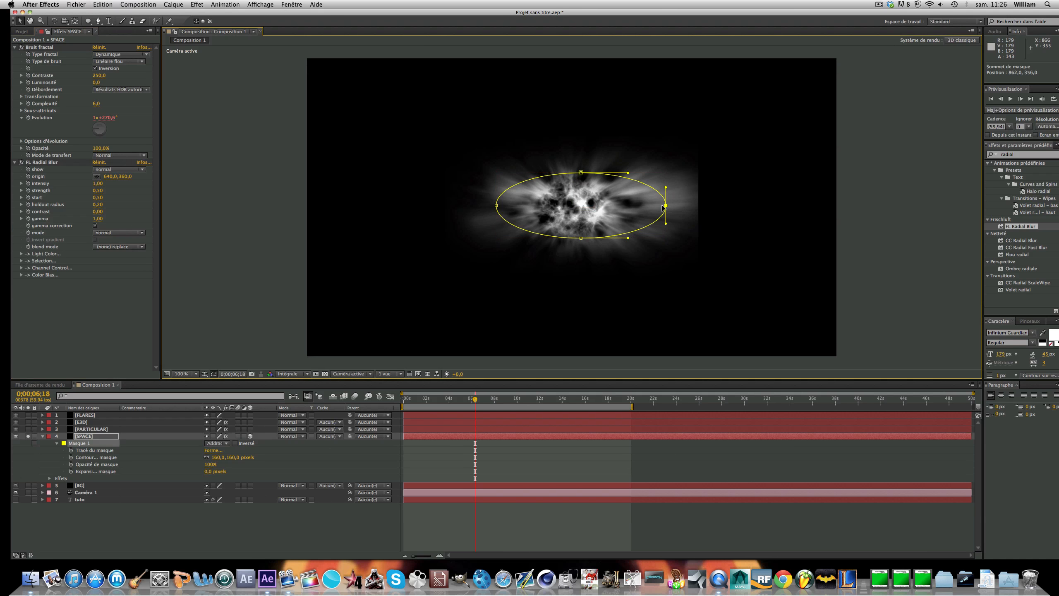
drag(655, 209, 649, 207)
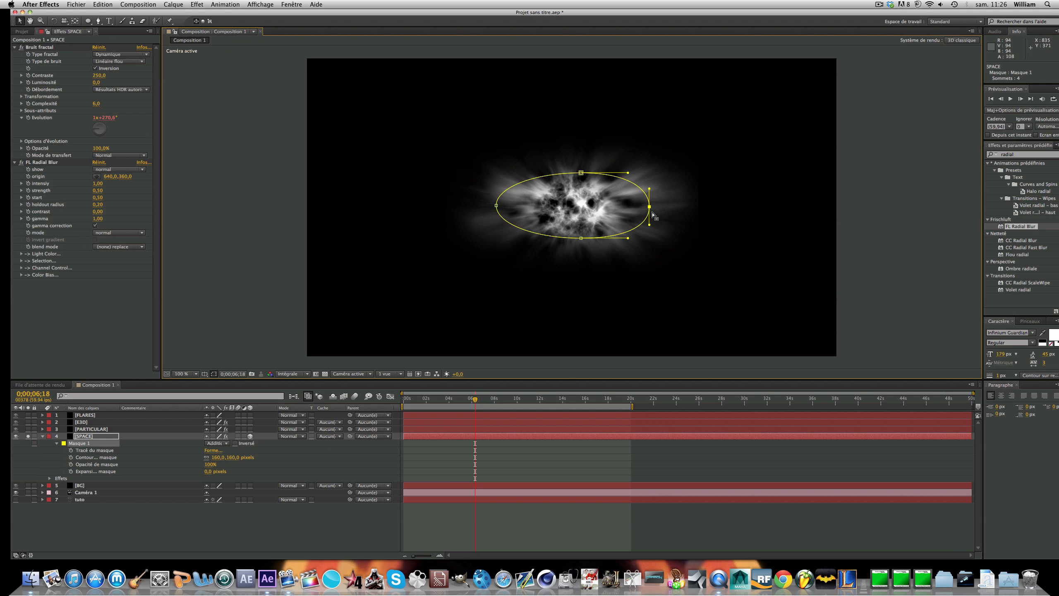
drag(649, 207, 647, 207)
Step: Set FL Radial Blur's intensity to 0.70, strength to 0.40 and holdout radius to 0.28 on the SPACE layer
click(103, 184)
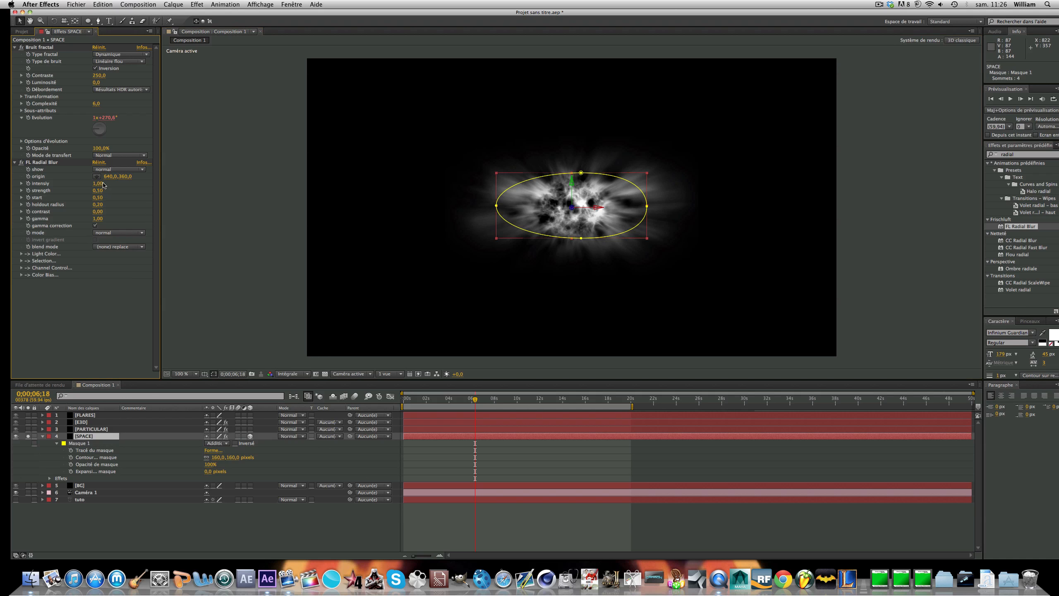
click(103, 186)
key(Return)
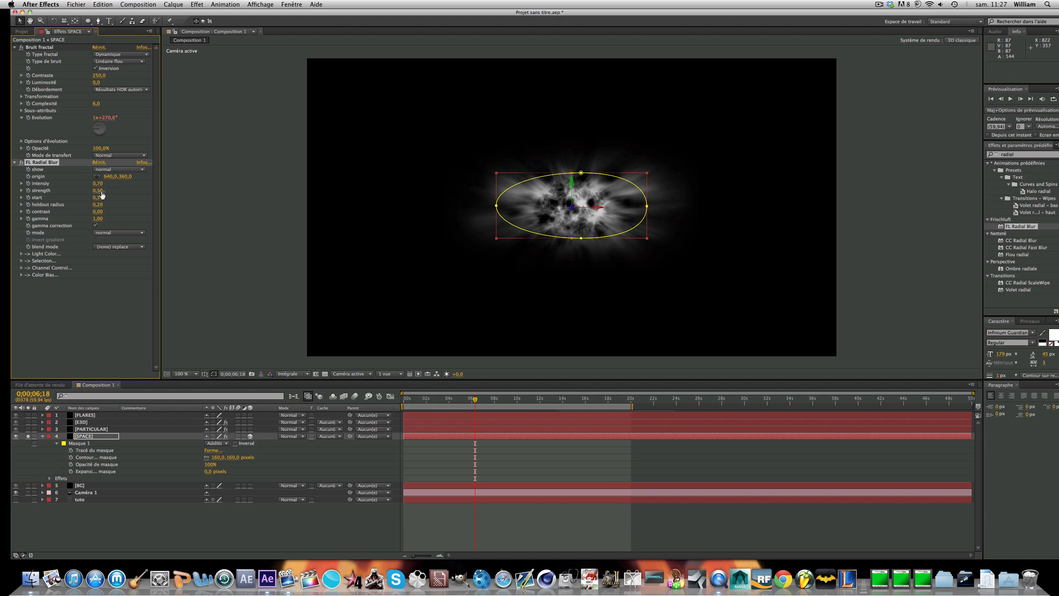
click(100, 192)
text(0,4)
key(Return)
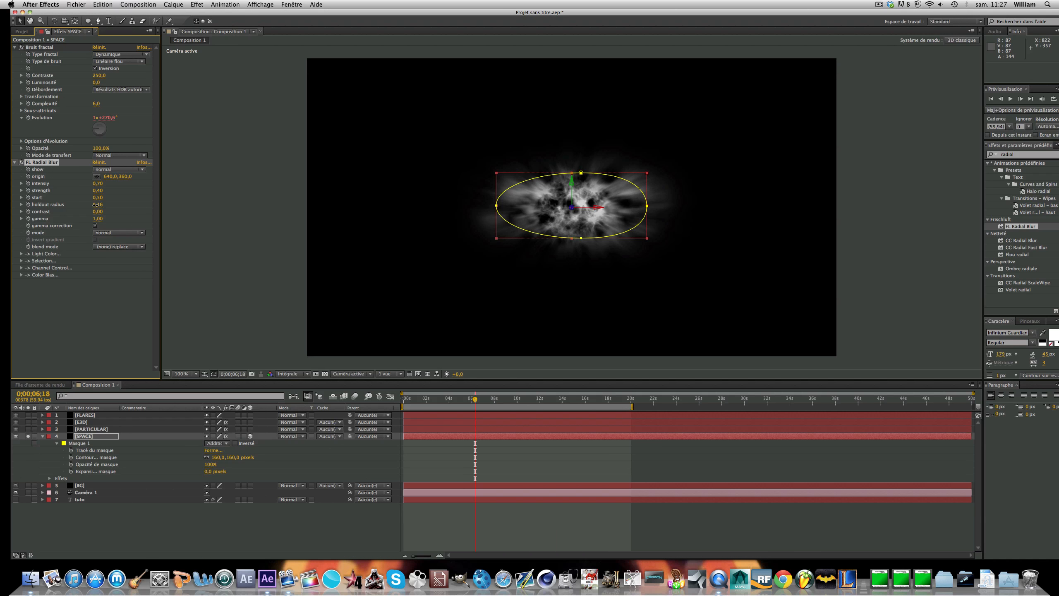
drag(96, 204, 95, 205)
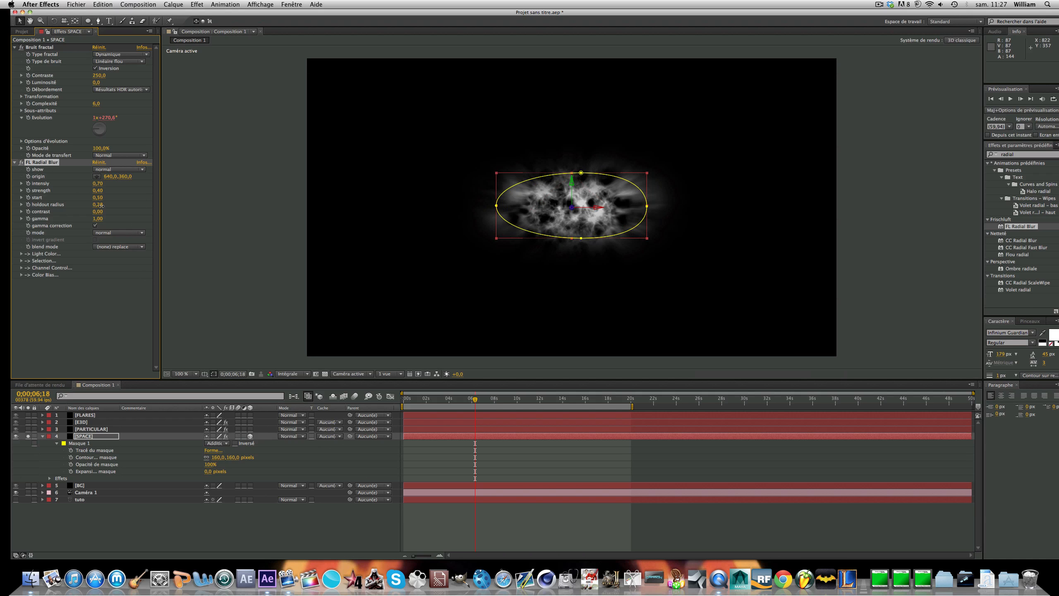
key(period)
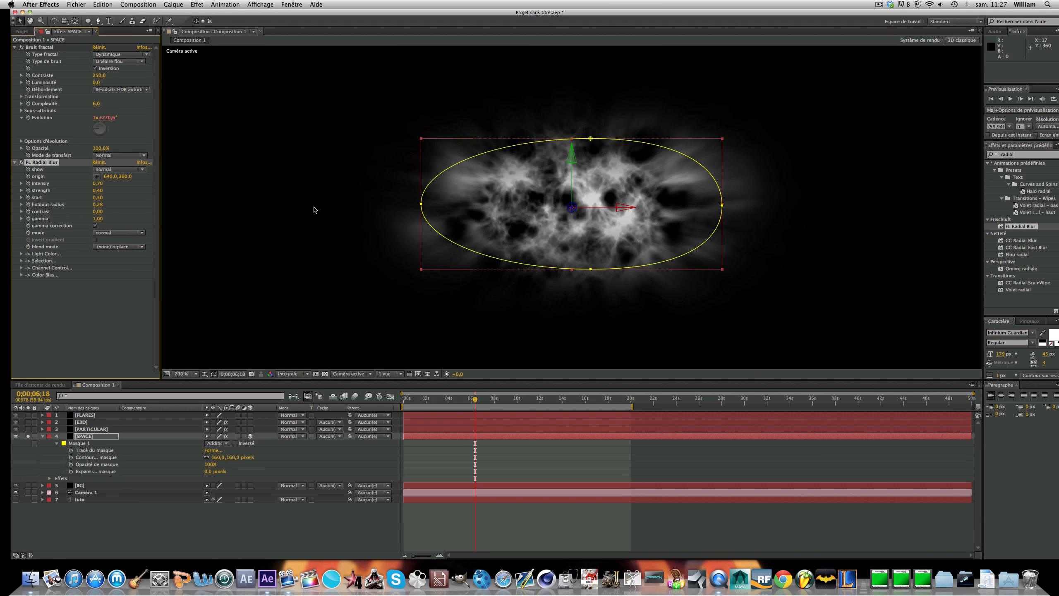
key(comma)
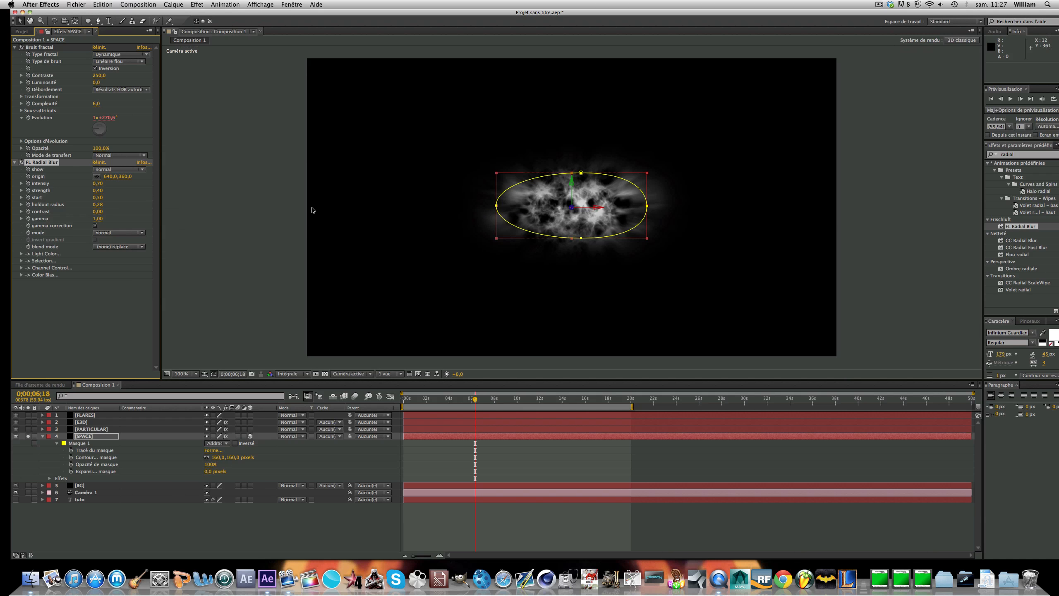
Step: Solo the E3D, PARTICULAR and SPACE layers together and check the combined image up to about 8 seconds
click(29, 436)
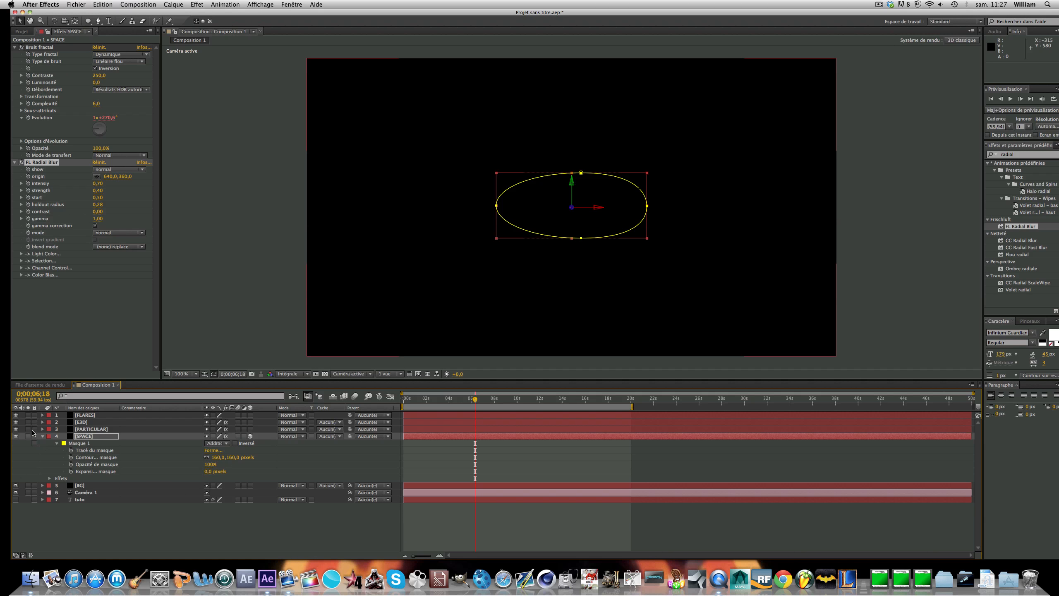
click(96, 510)
click(89, 437)
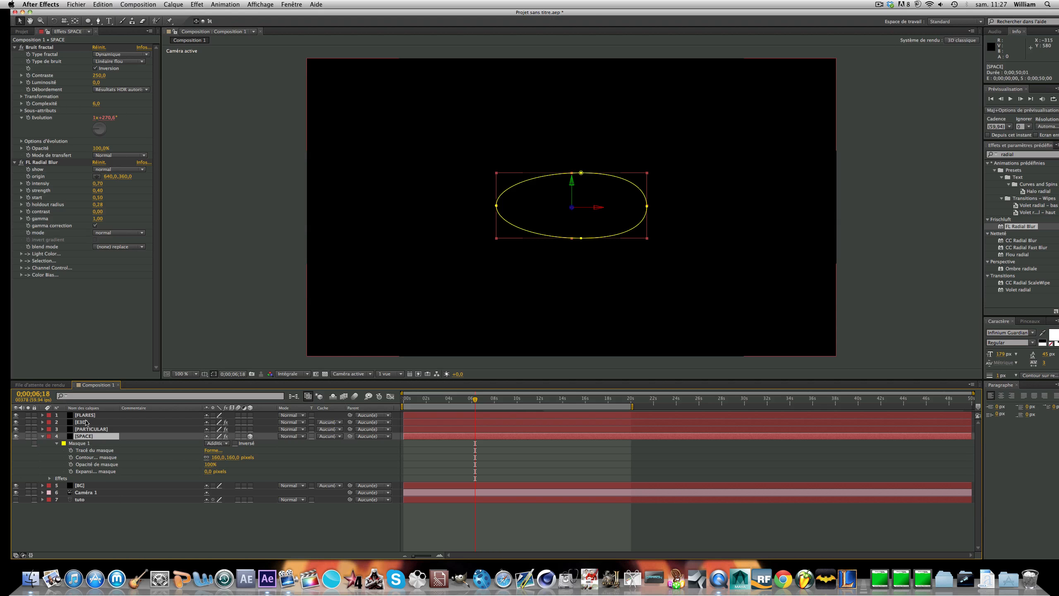
click(86, 415)
drag(28, 421, 28, 437)
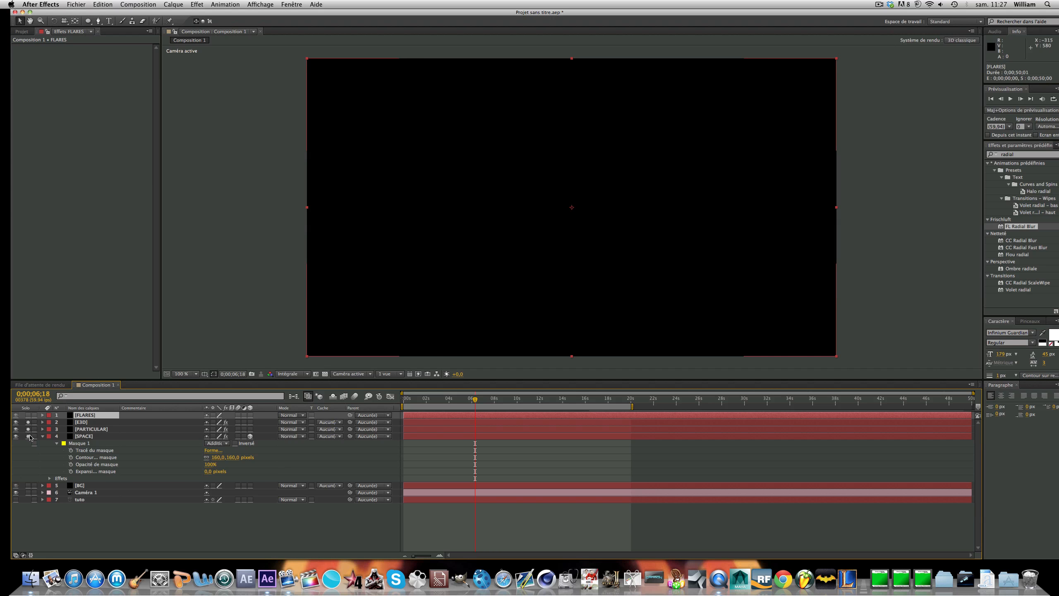
click(485, 473)
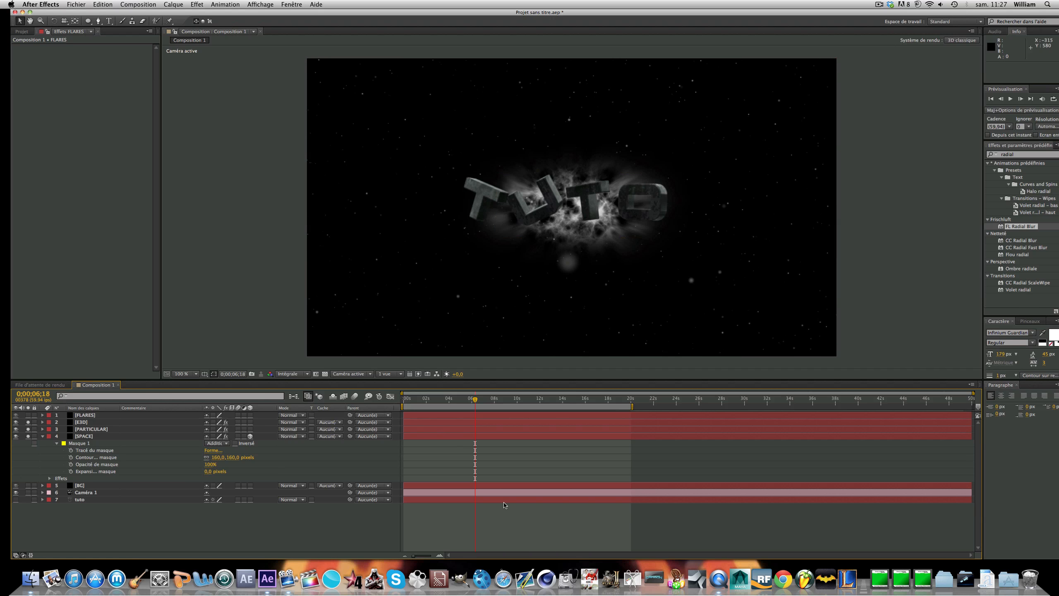
click(485, 400)
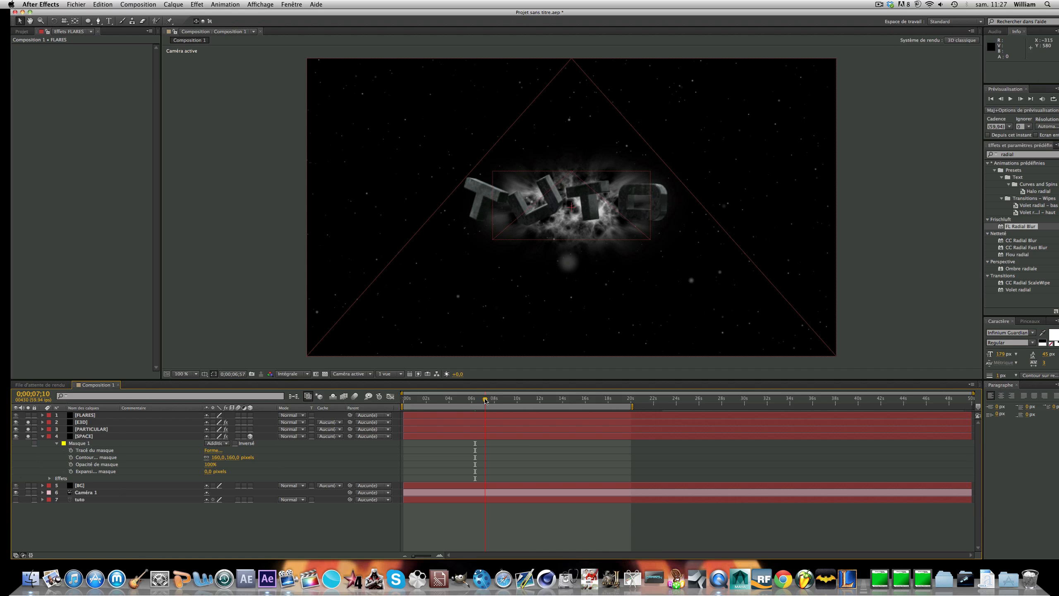
drag(485, 401, 495, 401)
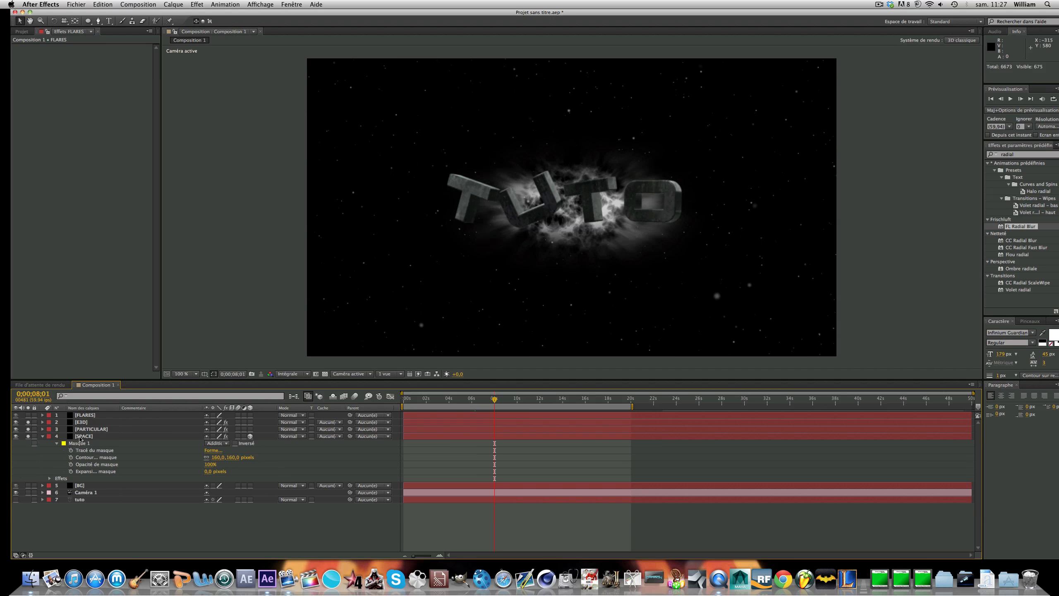
Step: Scale the SPACE layer up to 94% and check the cloud behind the text at about 6 seconds
click(84, 437)
key(s)
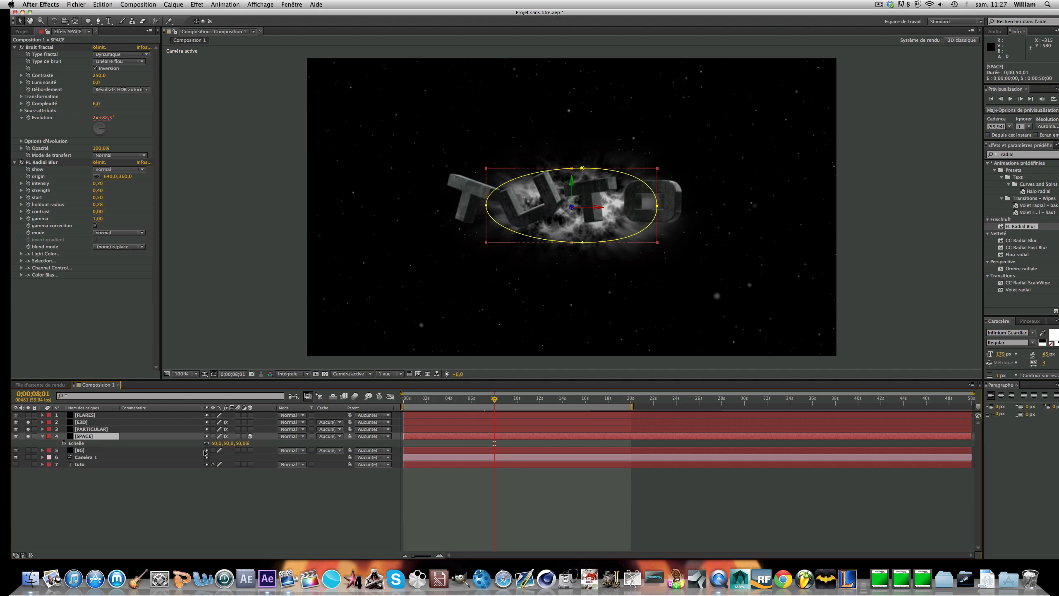
click(220, 443)
text(70)
key(Return)
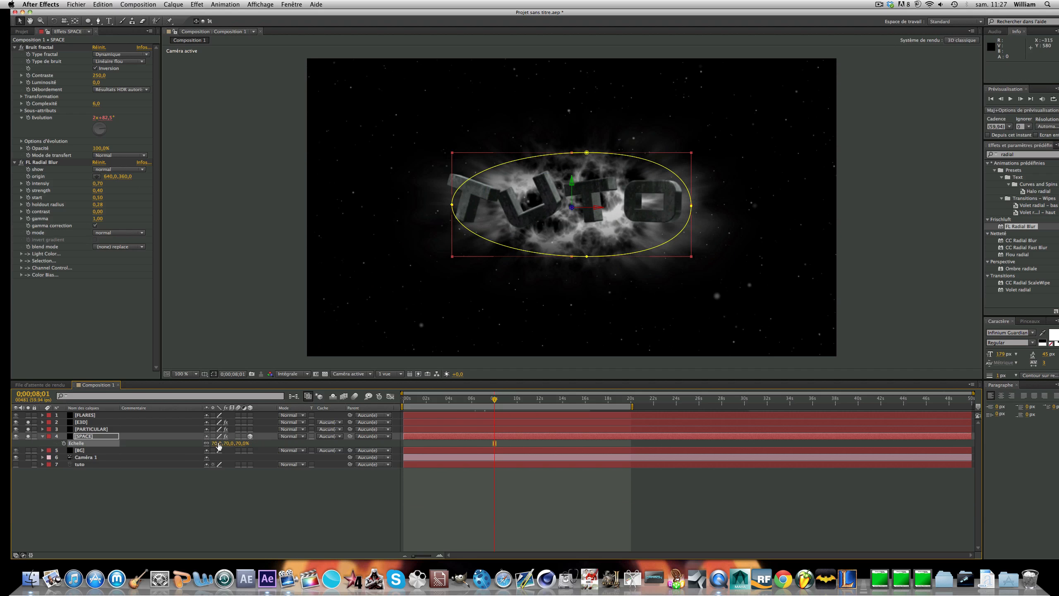
drag(218, 446, 229, 443)
click(500, 483)
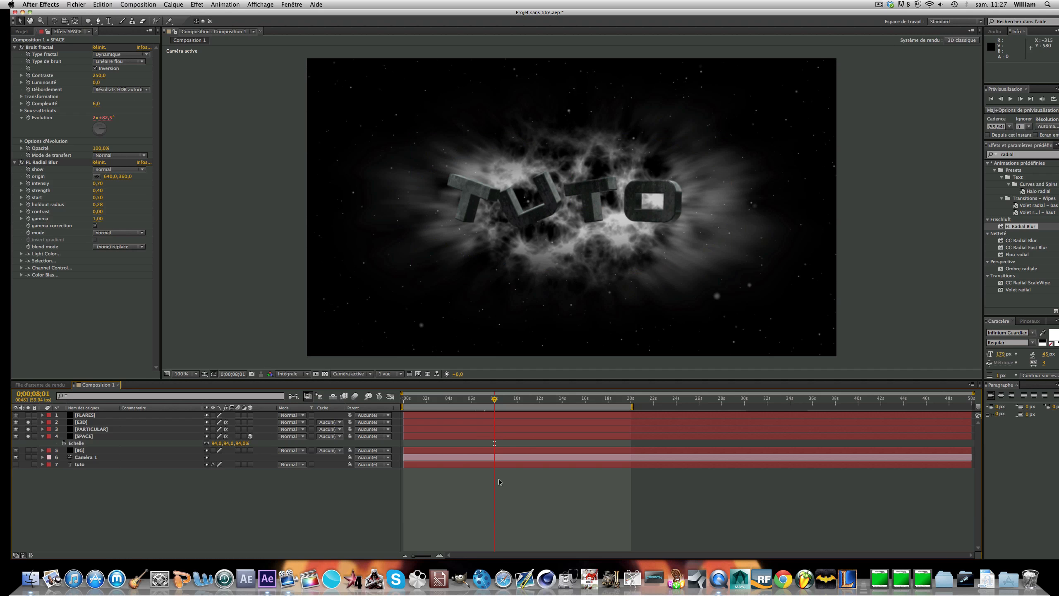
click(475, 399)
drag(474, 399, 477, 399)
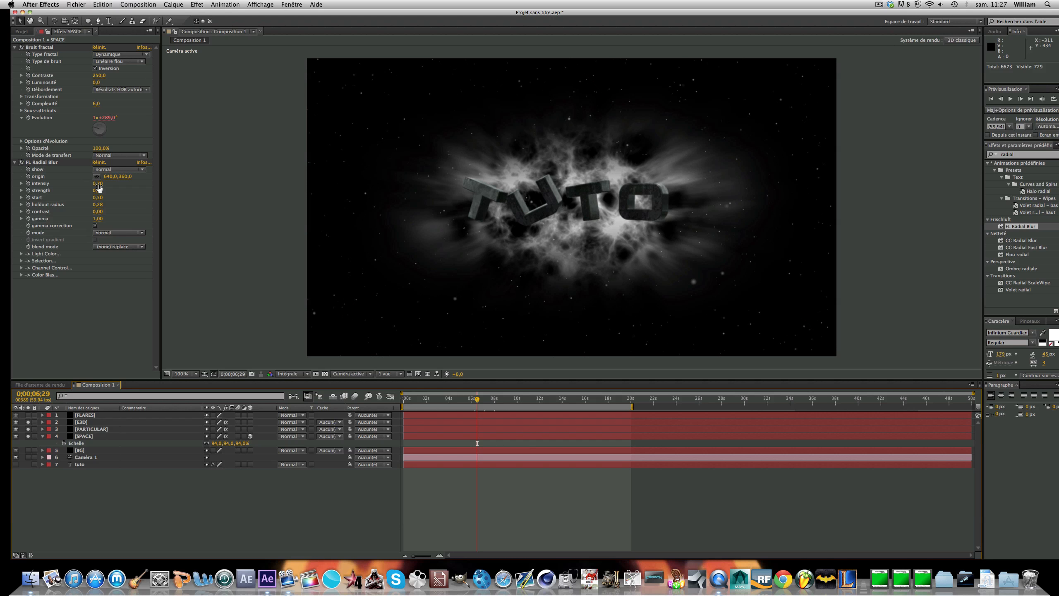
Step: Reduce FL Radial Blur's intensity to 0.63 and its strength to 0.35 on the SPACE layer
drag(98, 187, 96, 194)
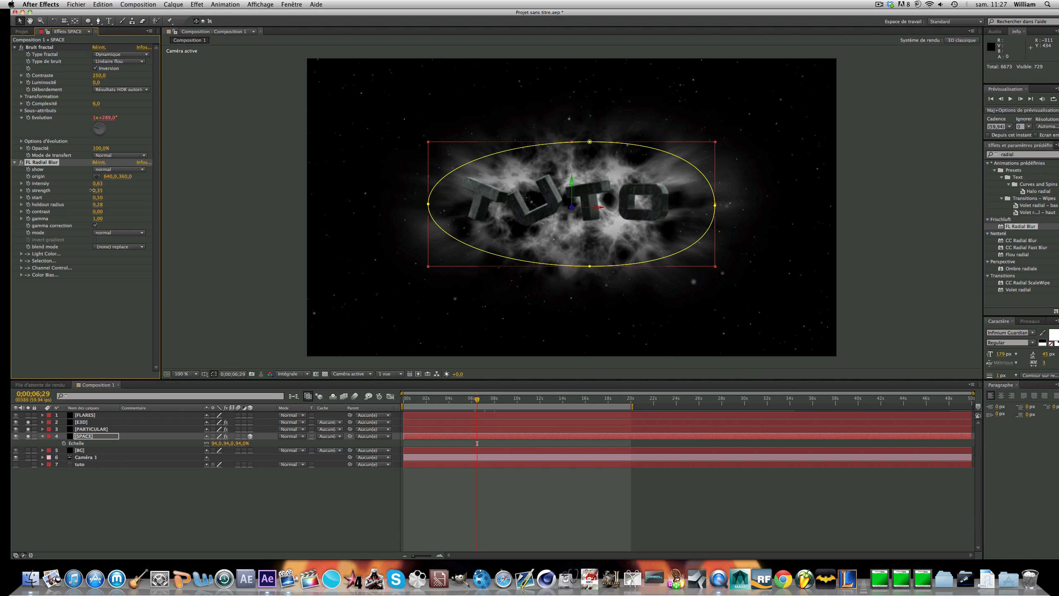
click(475, 446)
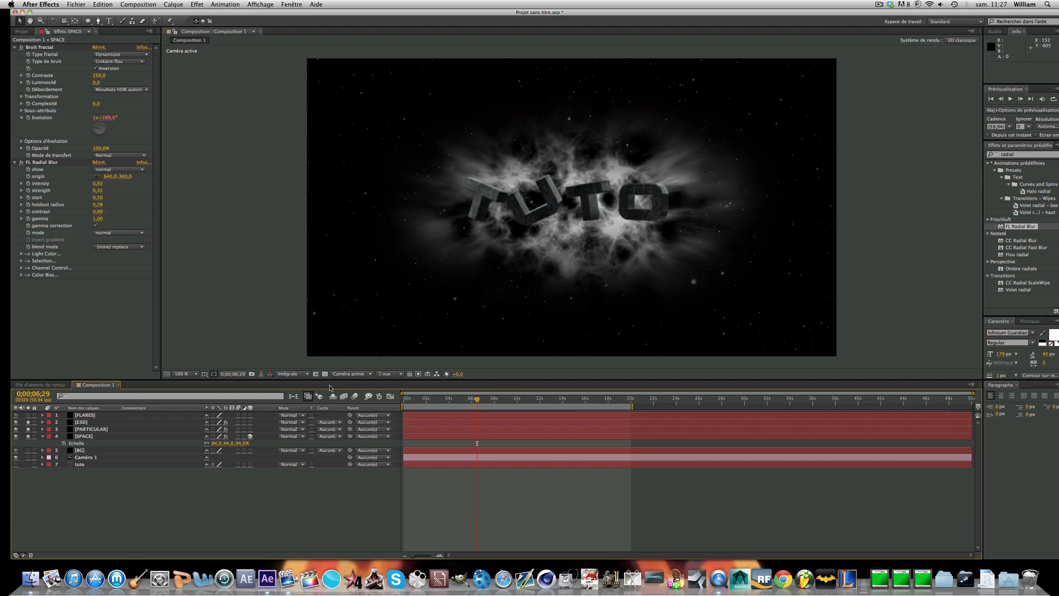
click(38, 162)
click(92, 438)
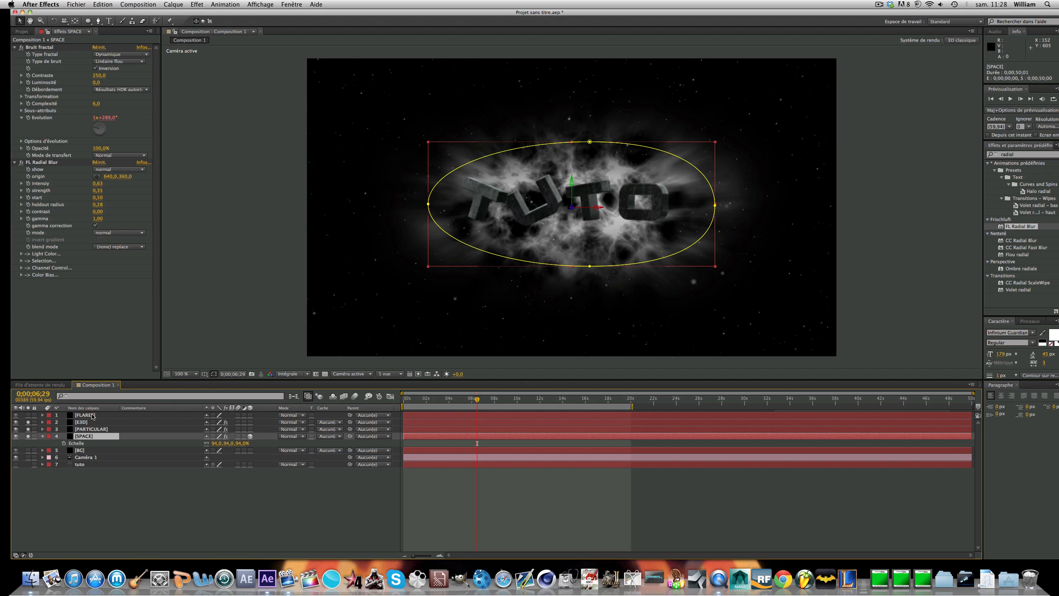
Step: Solo only the FLARES layer and apply the Video Copilot Optical Flares effect to it
click(92, 416)
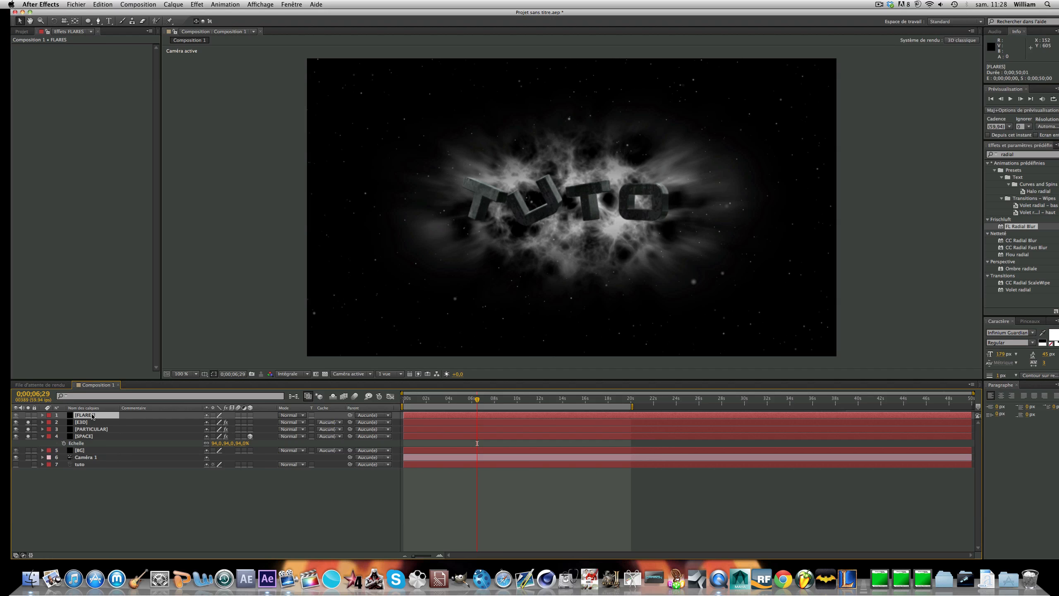
alt+click(28, 415)
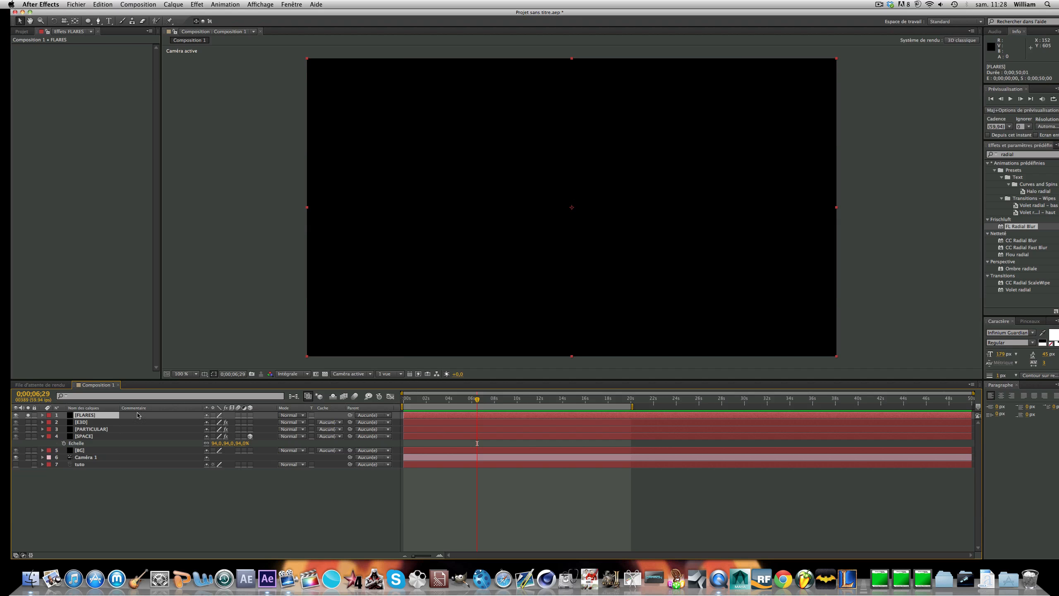
click(1022, 156)
text(Optical F)
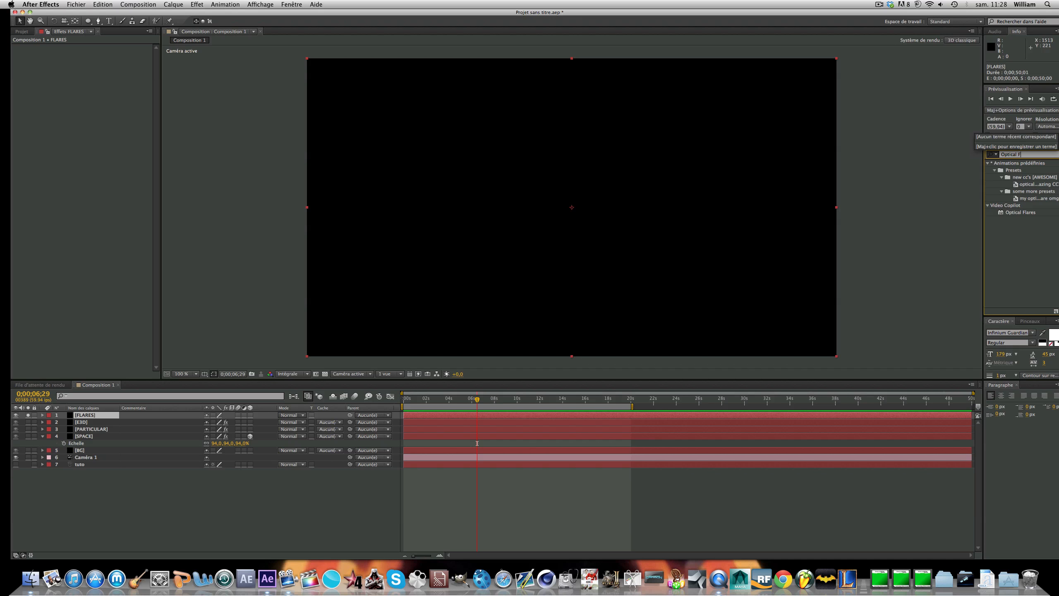
double_click(1020, 213)
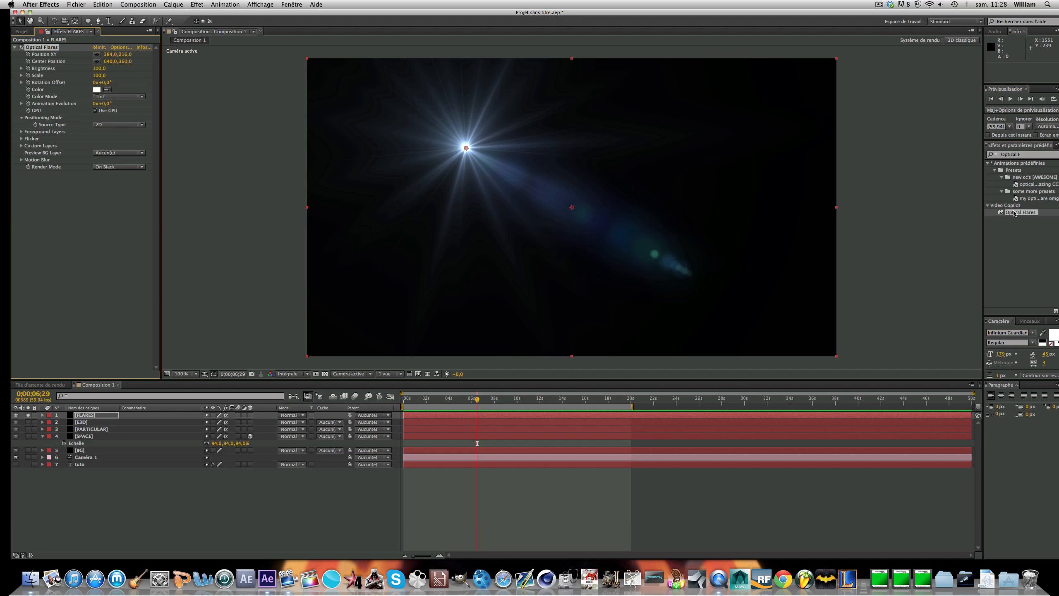
Step: Set the FLARES layer's blending mode to Addition
click(79, 415)
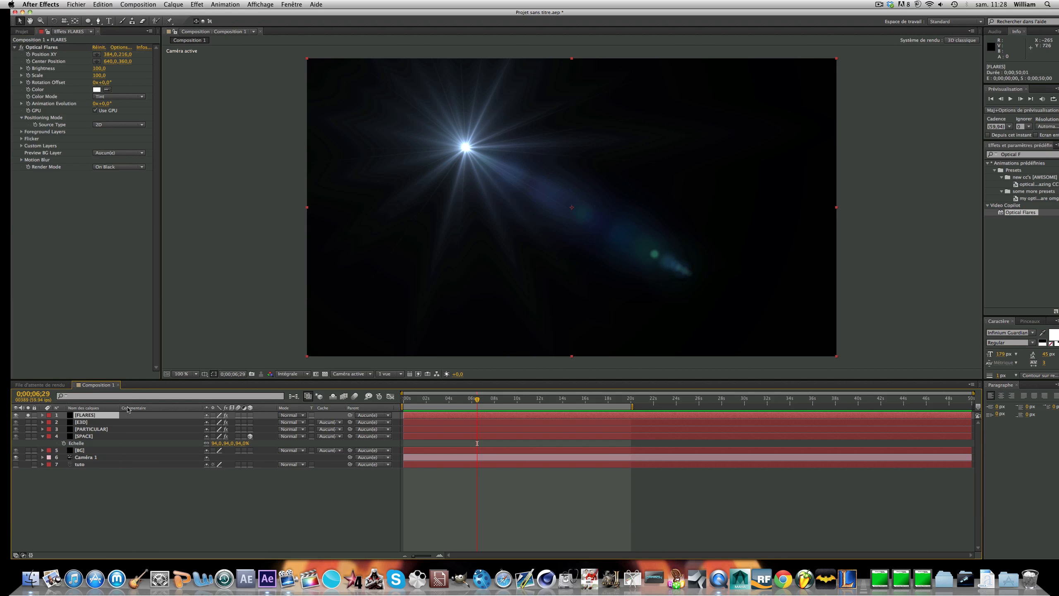
click(285, 416)
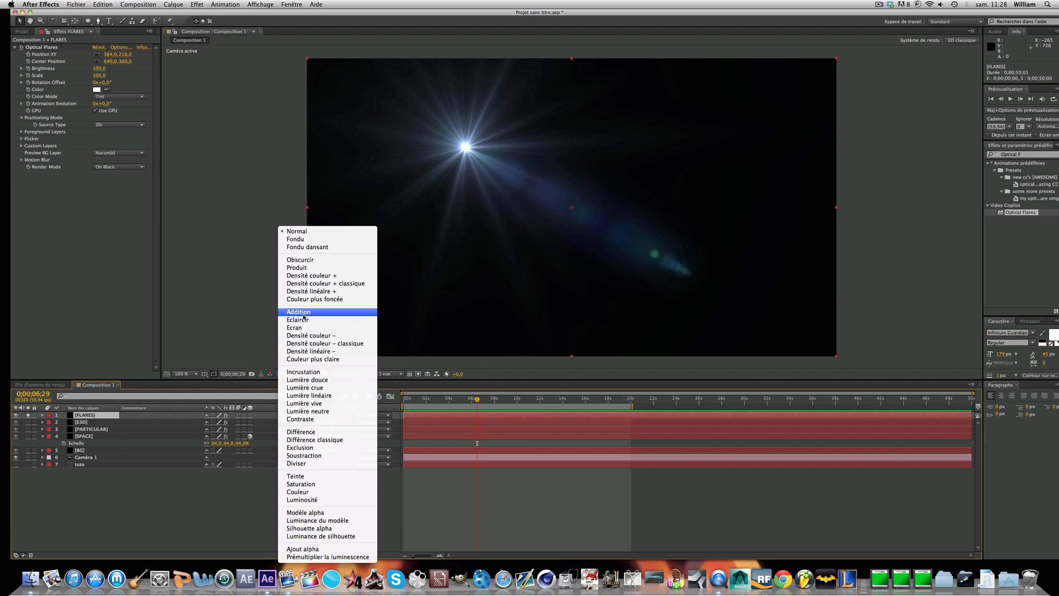
click(303, 316)
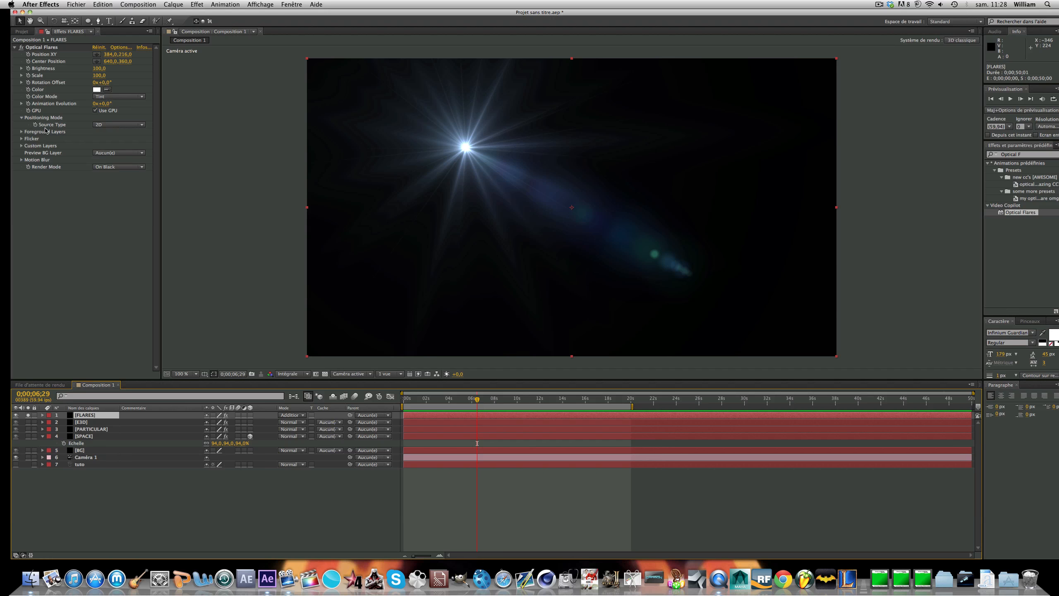
Step: Set the Optical Flares source type to 3D, check the flare at 0;00;06;22 and collapse the FLARES layer's properties
click(103, 126)
click(106, 132)
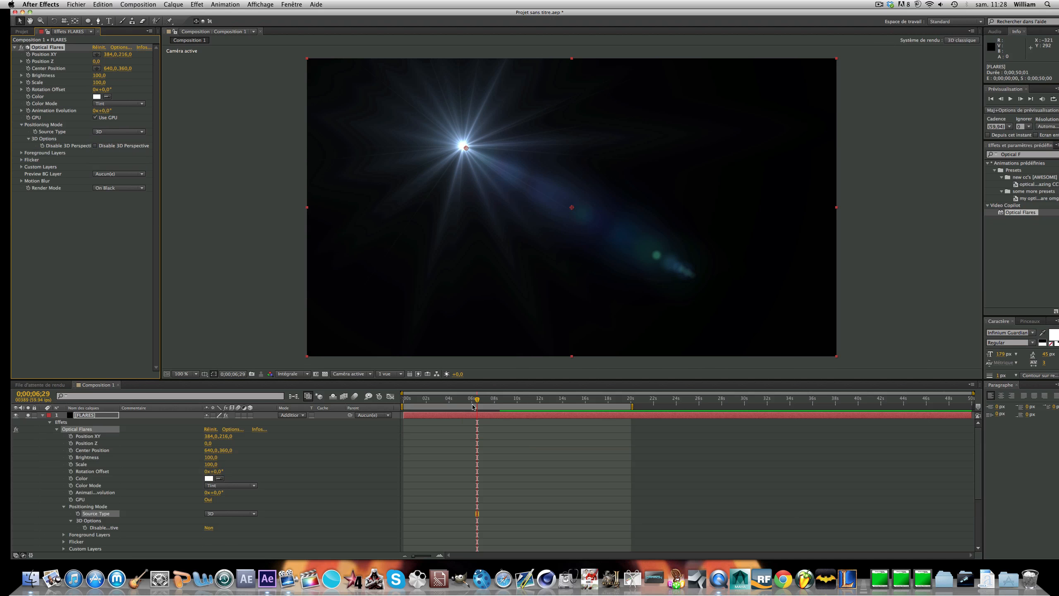
mouse_move(477, 399)
mouse_down()
mouse_move(422, 399)
mouse_move(476, 399)
mouse_up()
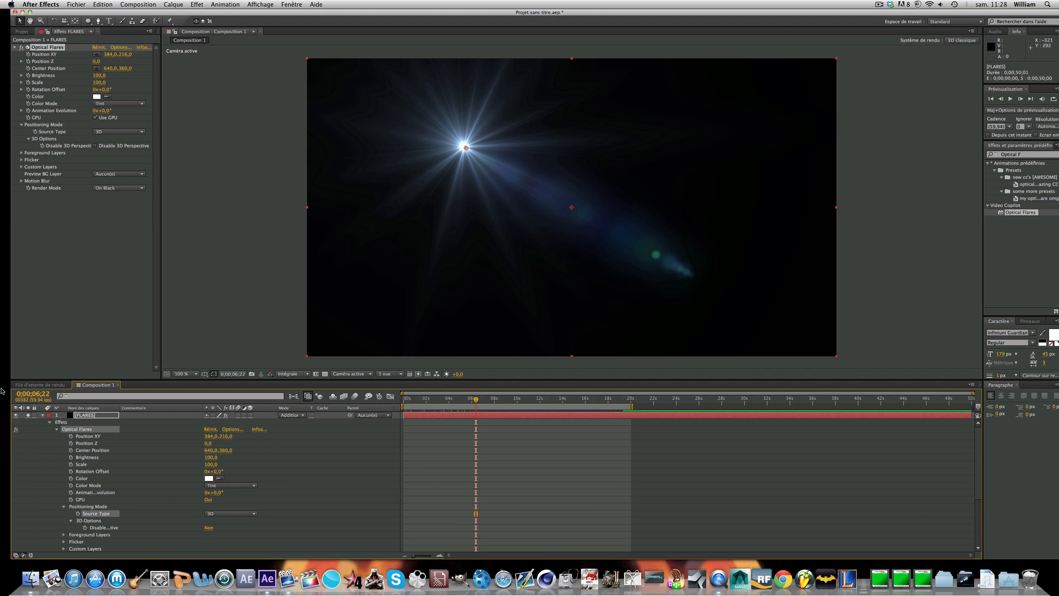
click(42, 415)
click(85, 415)
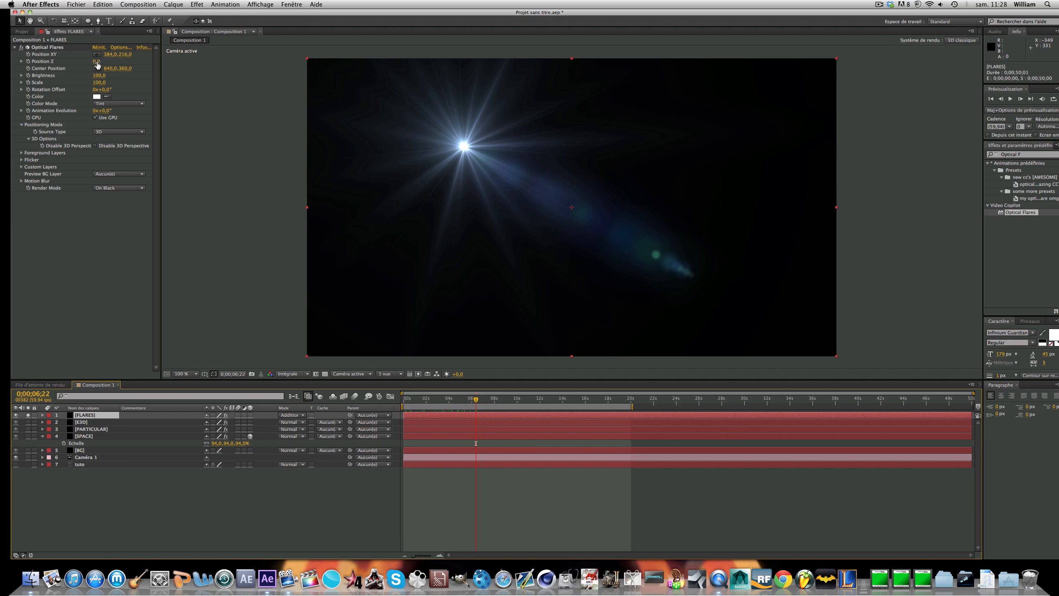
Step: Set the start of the composition's work area at 0;00;00;11
click(403, 400)
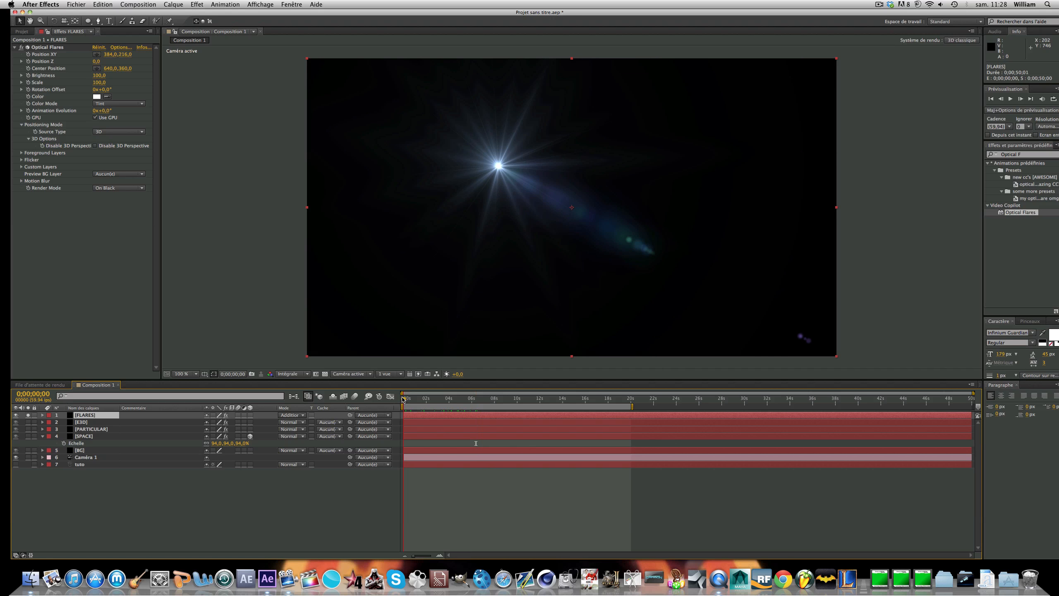
drag(403, 399, 405, 400)
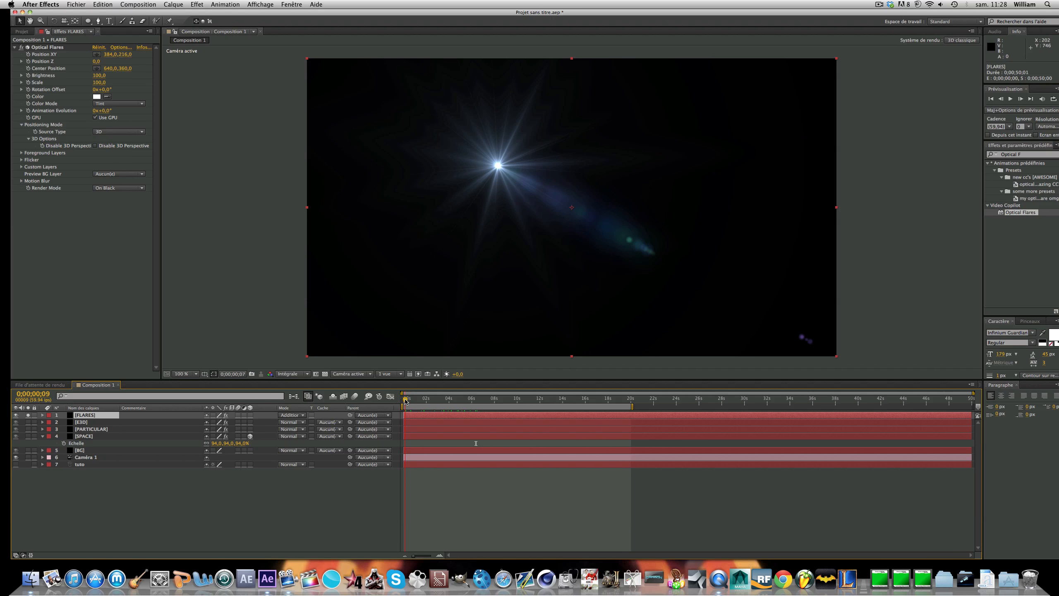
key(b)
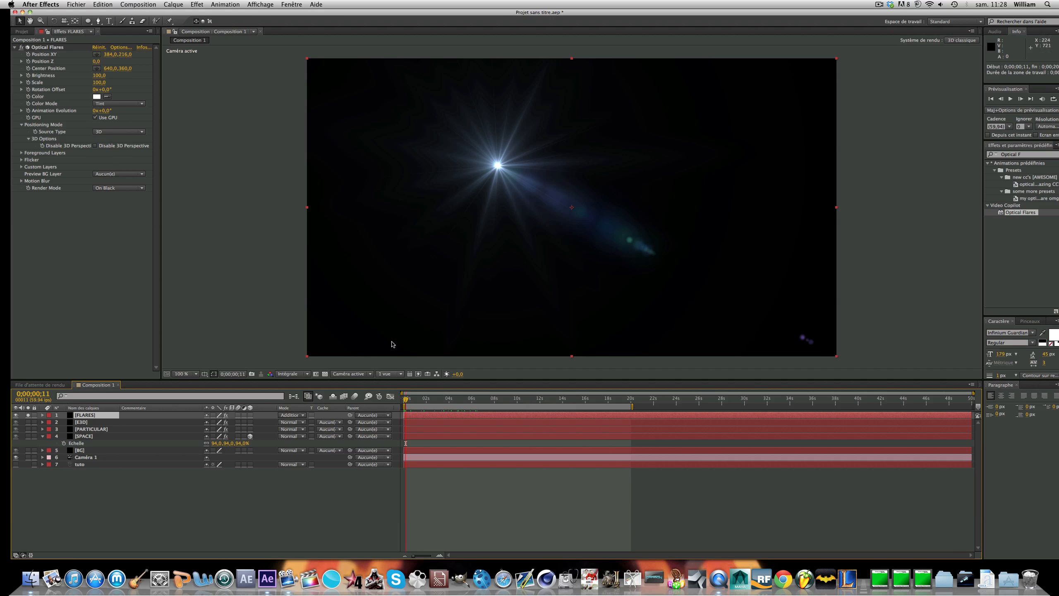
Step: Set the flare's Position Z to 120 and move its Position XY to about -344, -192
click(97, 61)
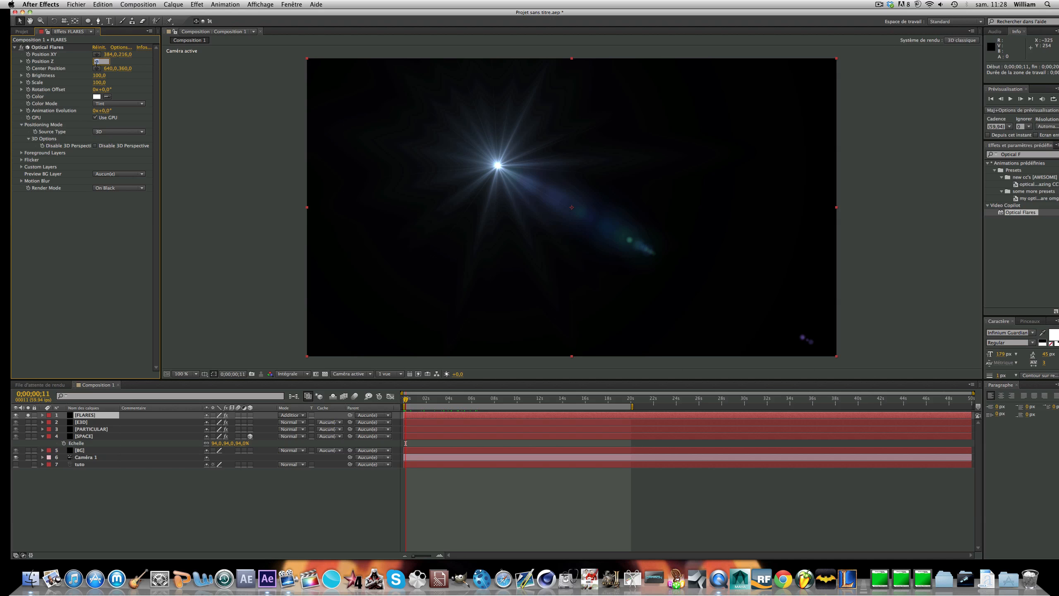
key(Return)
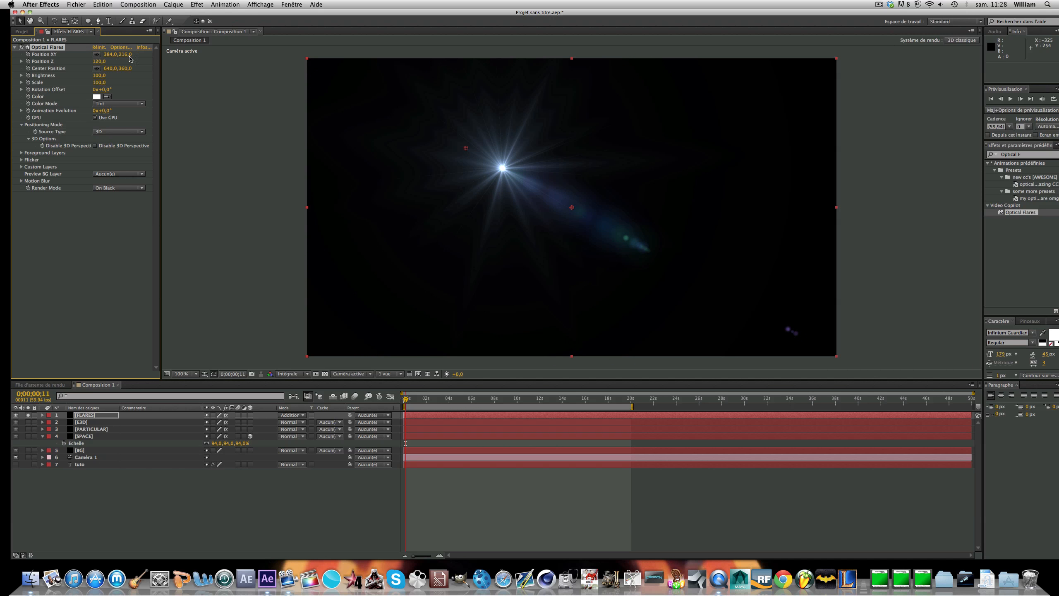
mouse_move(124, 54)
mouse_down()
mouse_move(125, 67)
mouse_move(120, 54)
mouse_move(75, 60)
mouse_move(54, 83)
mouse_move(54, 69)
mouse_up()
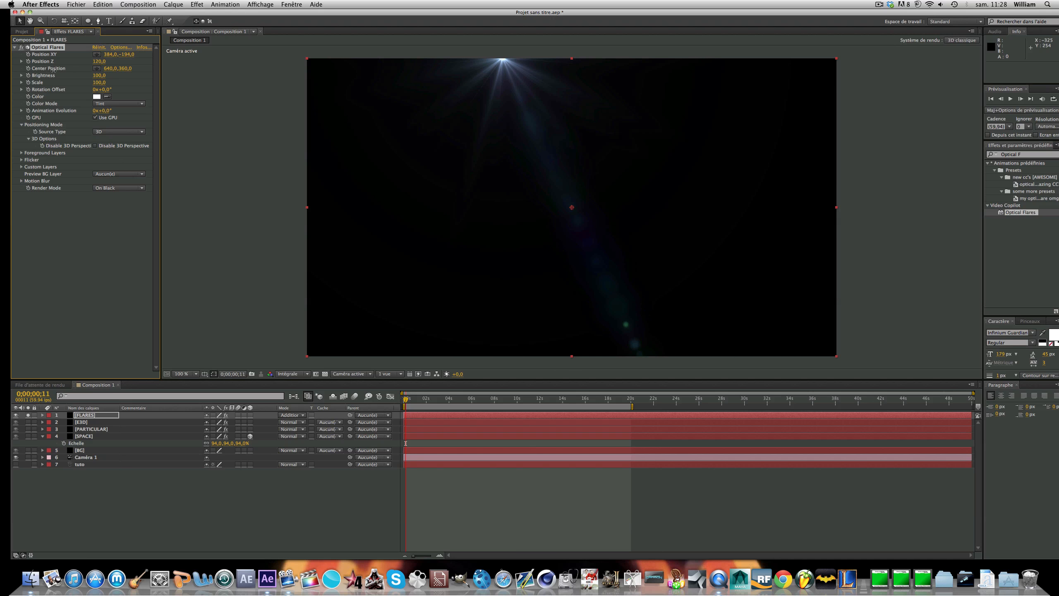
drag(129, 54, 2, 244)
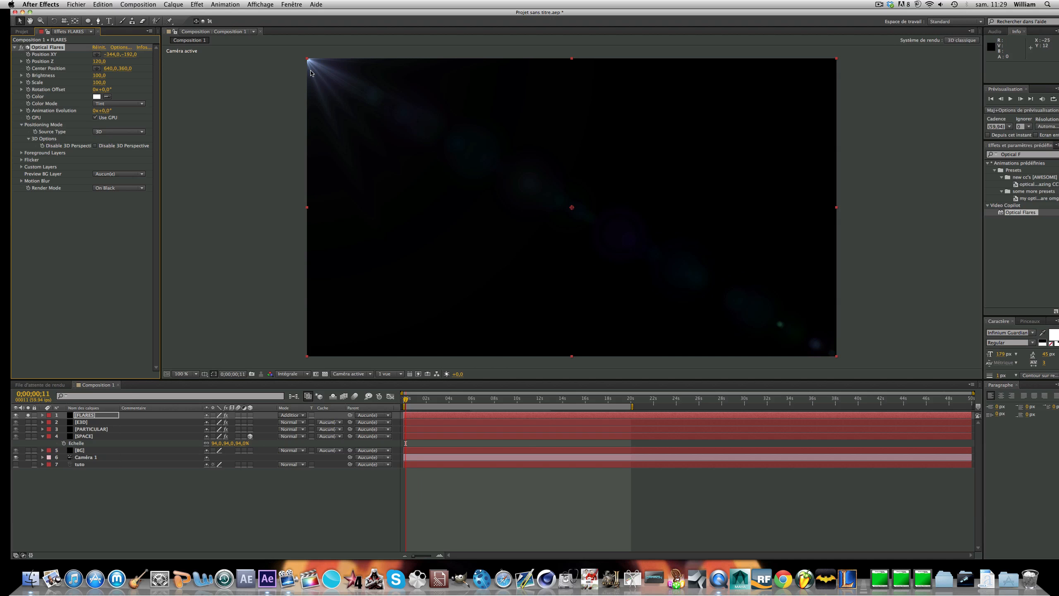
Step: Place the flare's Center Position at about 495, 289 in the composition and deselect the layer
click(97, 68)
click(516, 185)
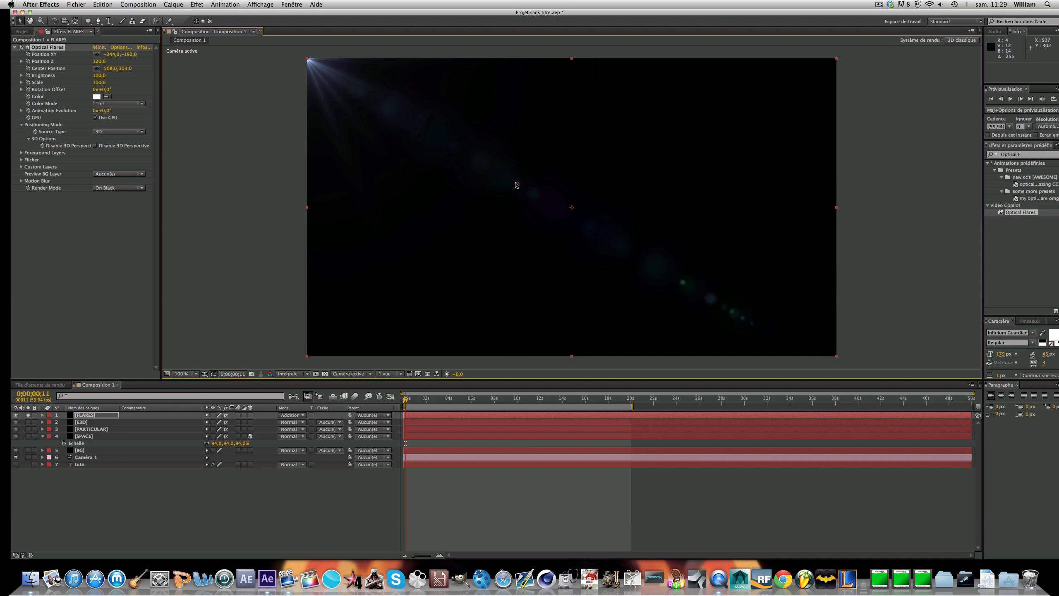
drag(516, 184, 511, 179)
click(663, 491)
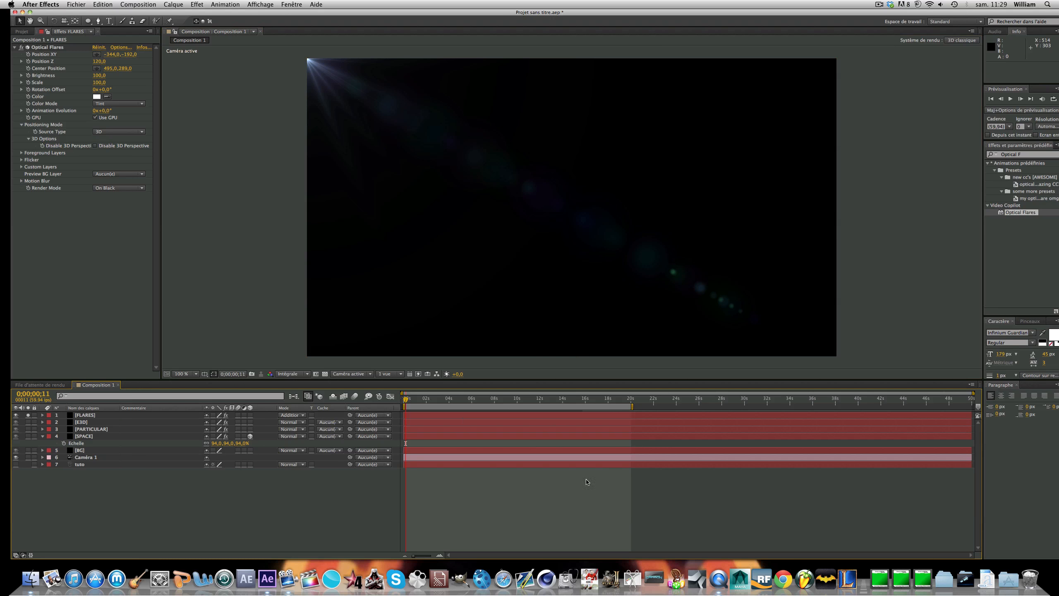
Step: At 0;00;01;14, open the Optical Flares options and hide the Spike Ball and Glint objects
mouse_move(406, 400)
mouse_down()
mouse_move(559, 389)
mouse_move(629, 401)
mouse_move(392, 409)
mouse_move(418, 401)
mouse_up()
click(124, 49)
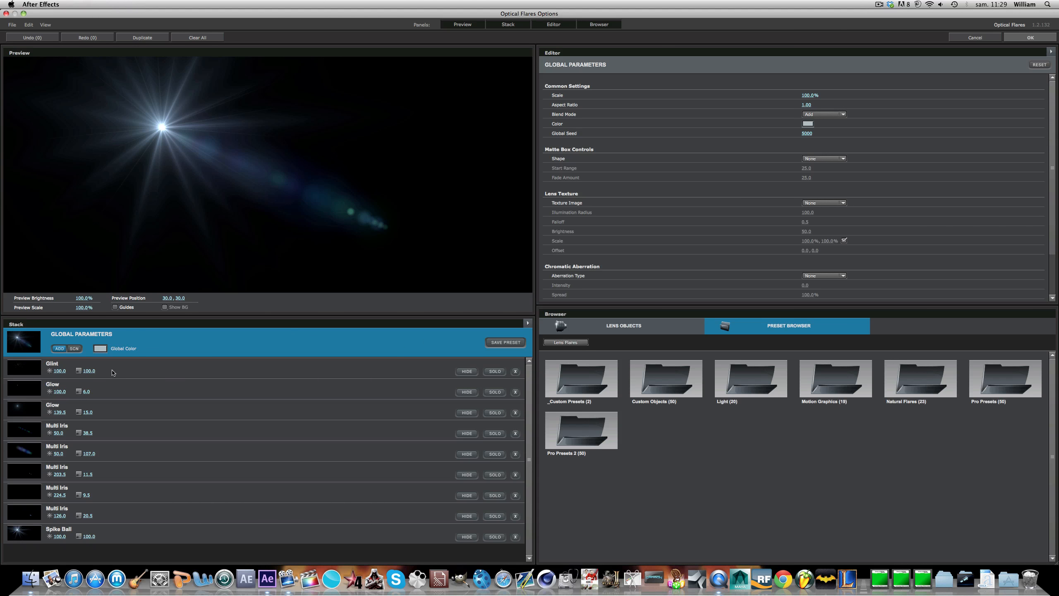
click(166, 393)
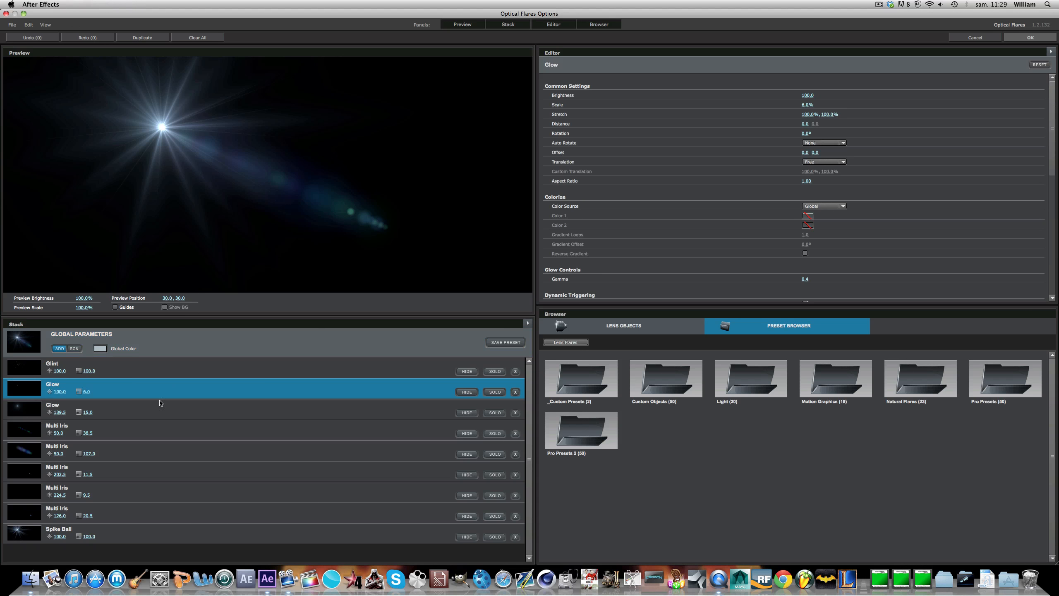
click(106, 536)
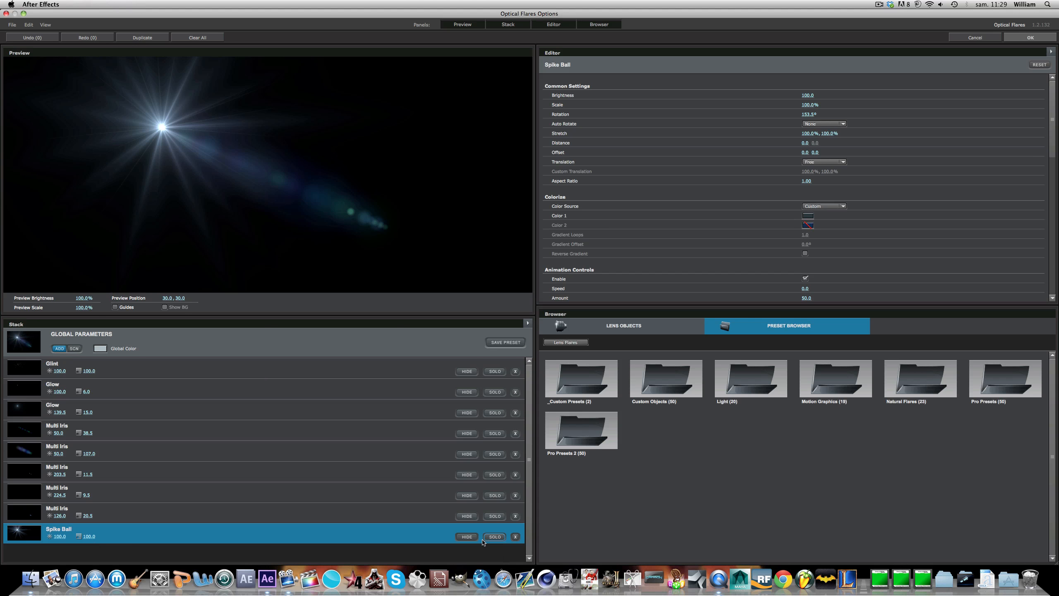
click(467, 537)
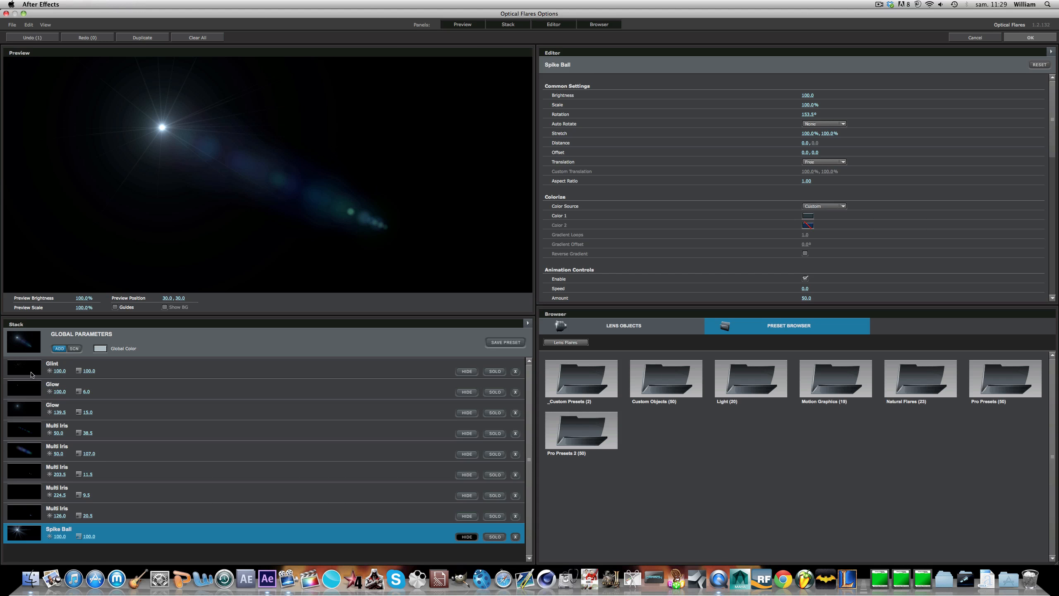
click(144, 366)
click(467, 372)
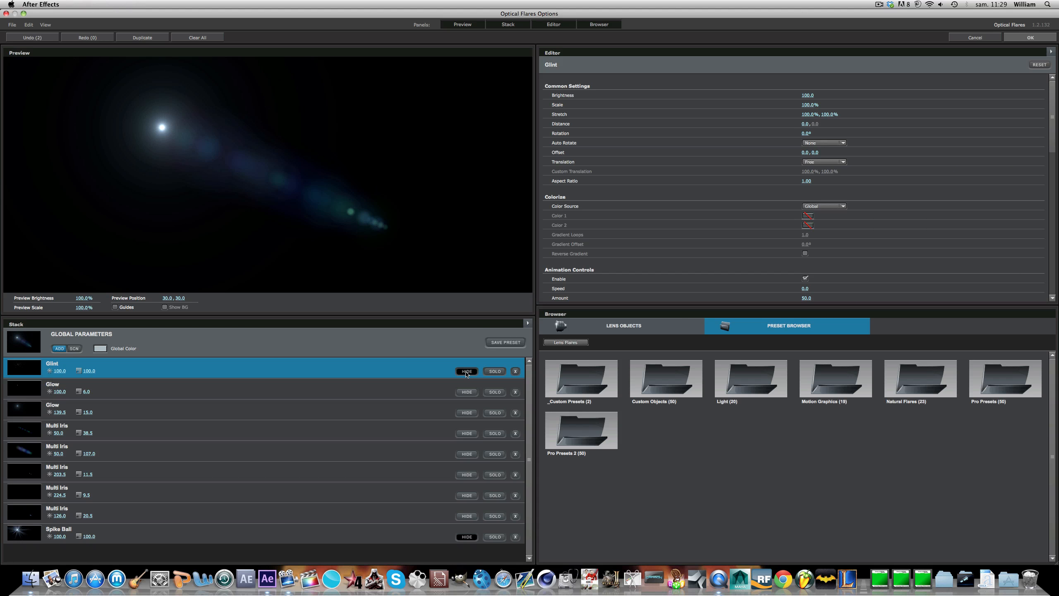
Step: Compare the flare with and without the Glow object of scale 15.0
click(187, 390)
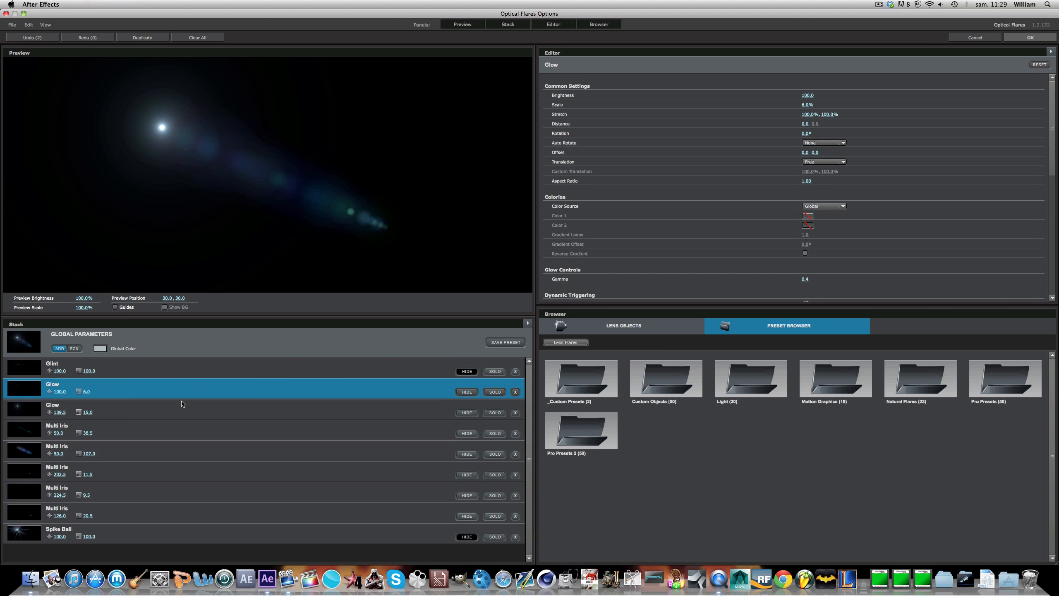
click(192, 411)
click(459, 412)
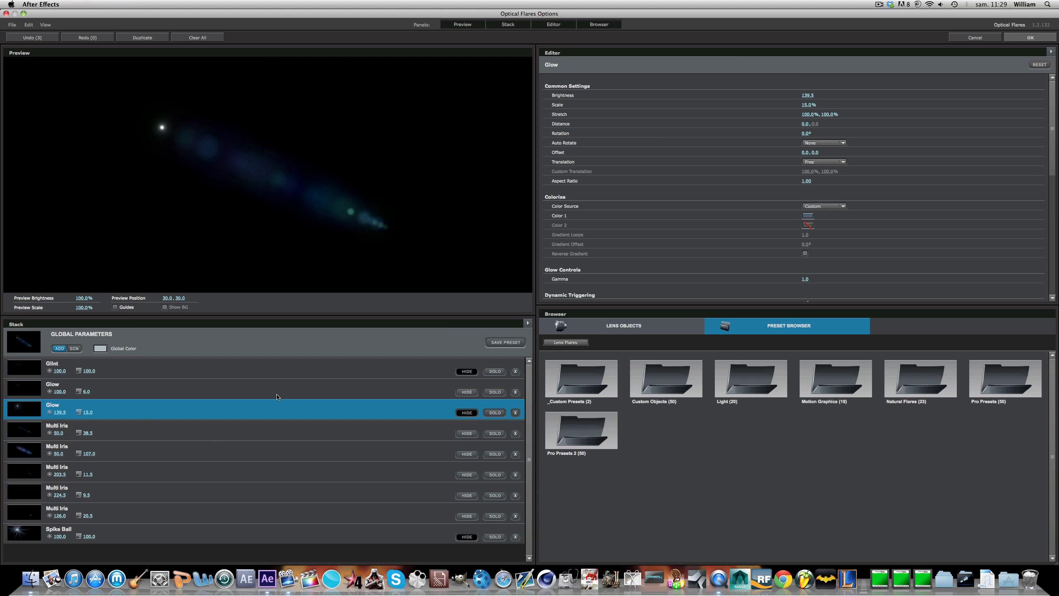
click(467, 412)
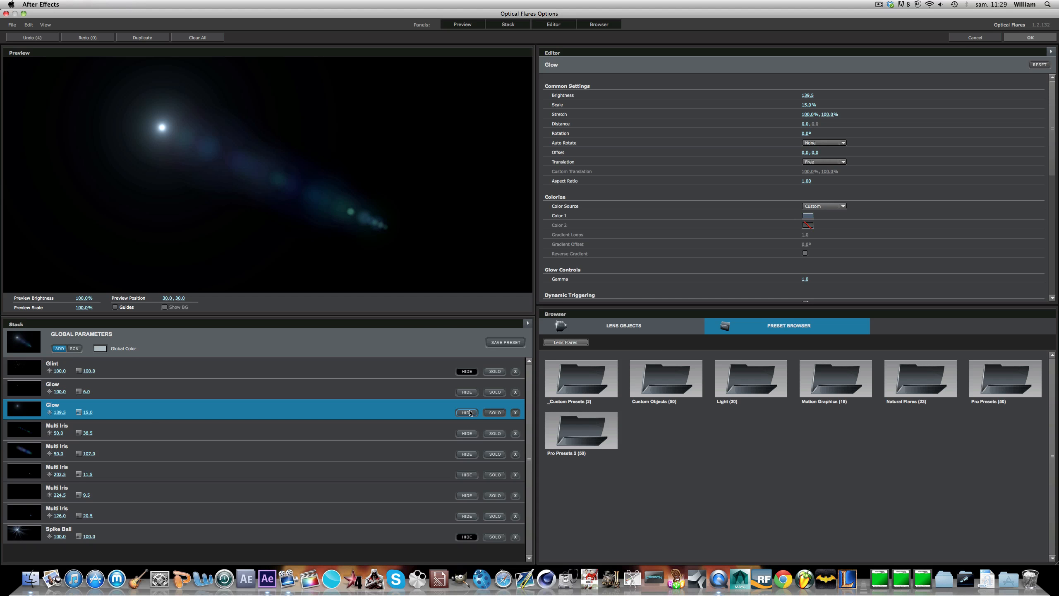
click(154, 459)
click(166, 487)
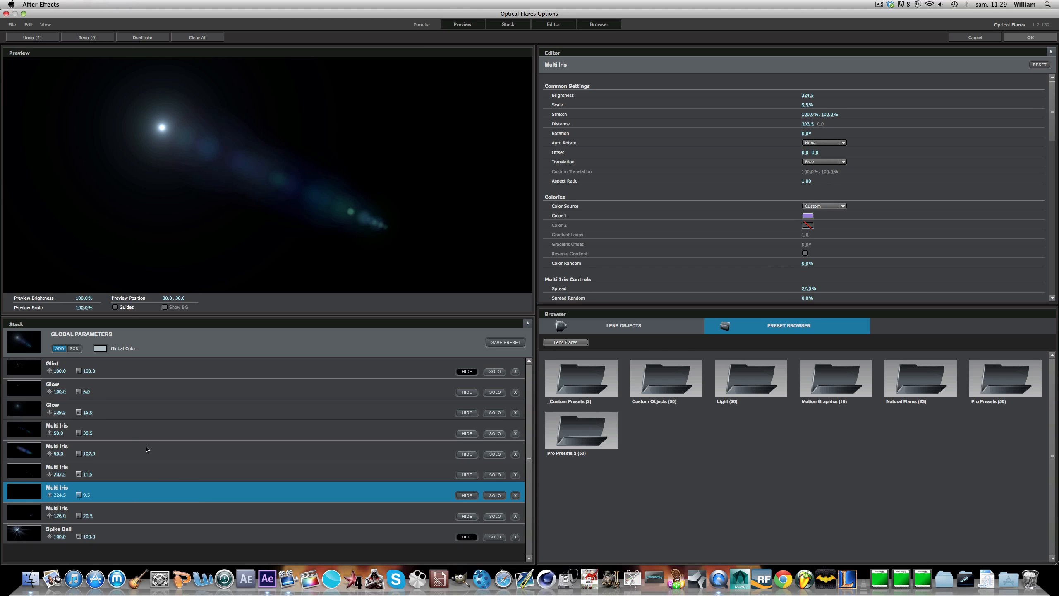
Step: Hide the Glow object of scale 6.0 in the flare stack
click(158, 412)
click(459, 382)
click(466, 412)
click(466, 412)
click(469, 391)
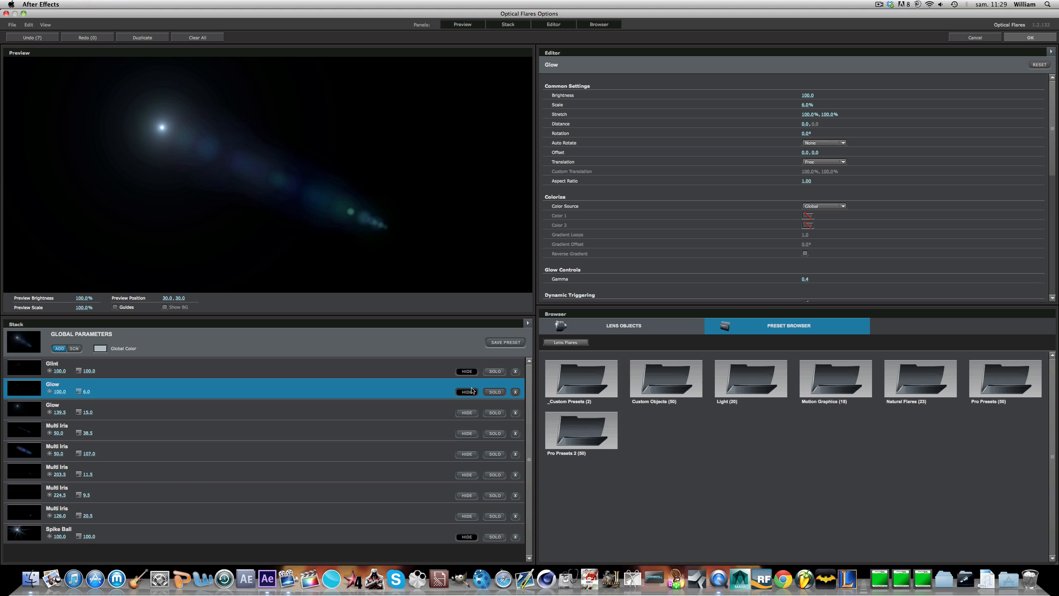
click(473, 393)
click(469, 393)
Step: Go through the remaining flare objects and compare the look with the 9.5 scale Multi Iris and the 15.0 scale Glow hidden and shown
click(152, 364)
click(381, 409)
click(381, 429)
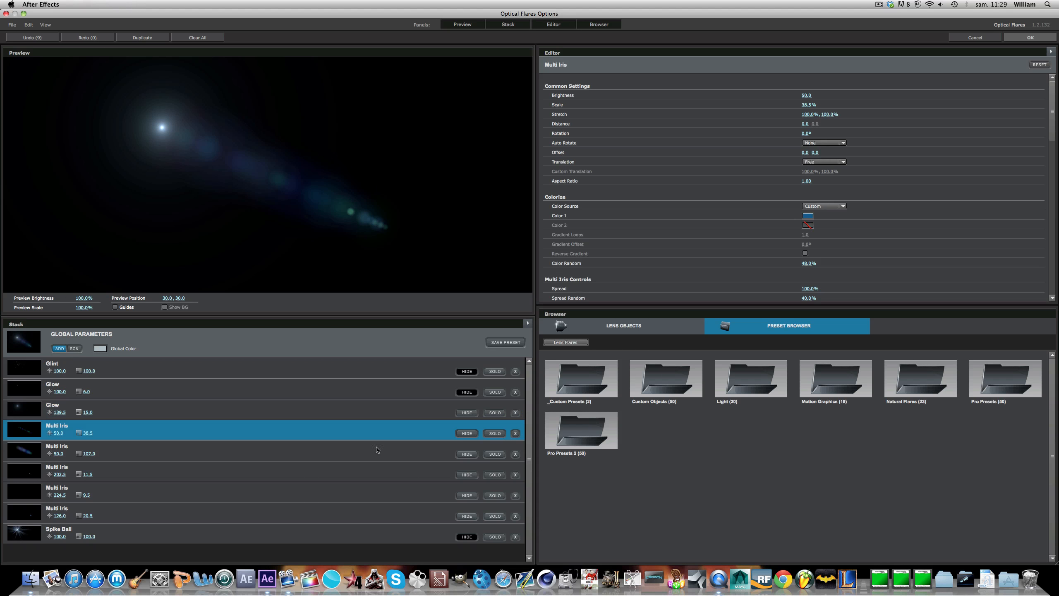
click(373, 451)
click(359, 471)
click(494, 488)
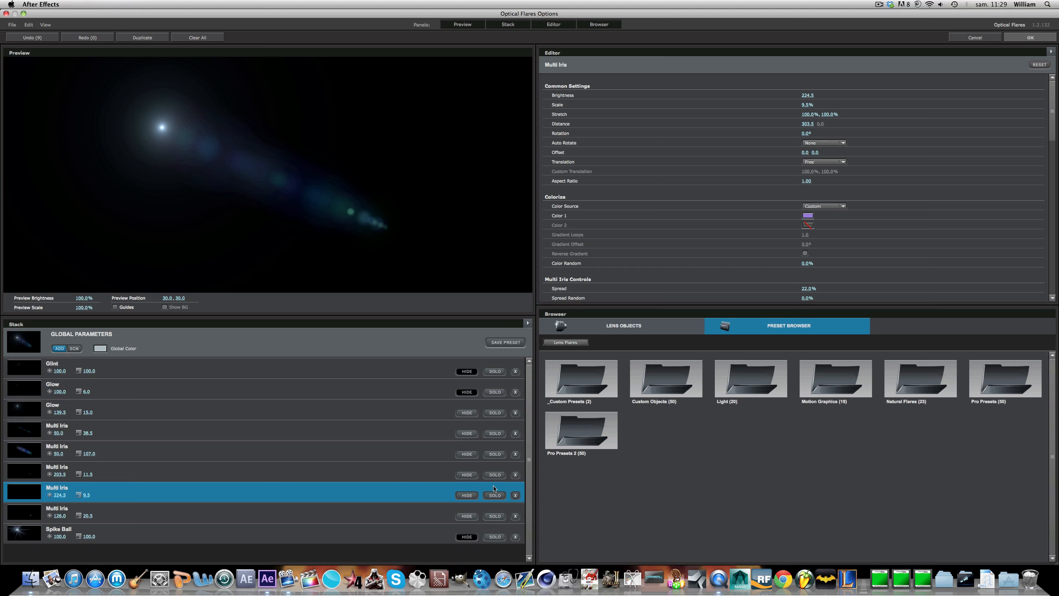
click(463, 495)
click(464, 496)
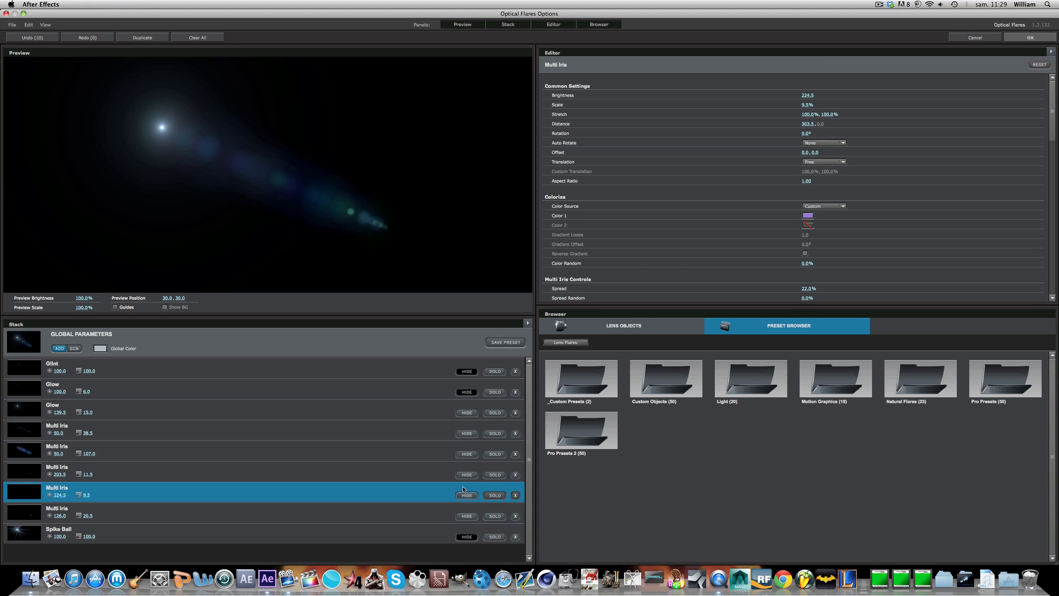
click(467, 413)
click(467, 414)
click(466, 413)
click(467, 413)
Step: Reduce the visible Glow object's brightness to 123 and its scale to 14%, and apply the flare options
click(272, 417)
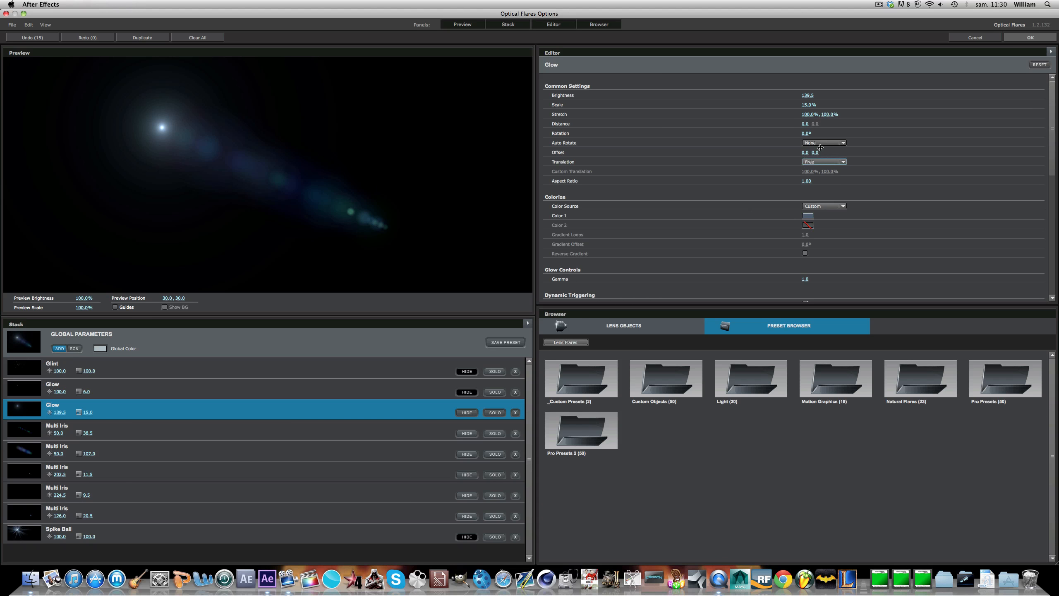
mouse_move(808, 95)
mouse_down()
mouse_move(795, 95)
mouse_move(815, 110)
mouse_up()
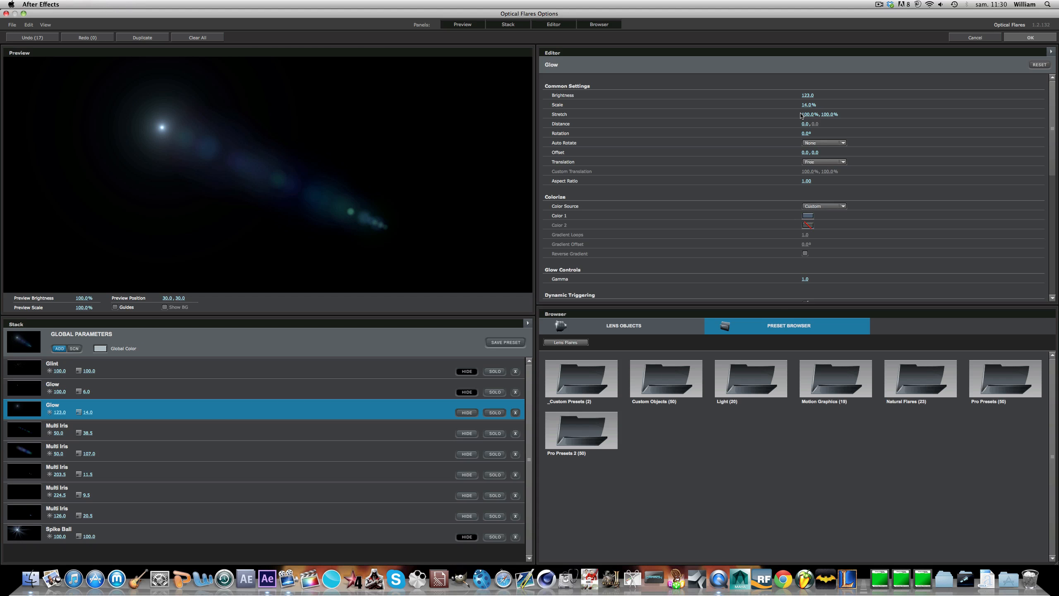
click(1041, 39)
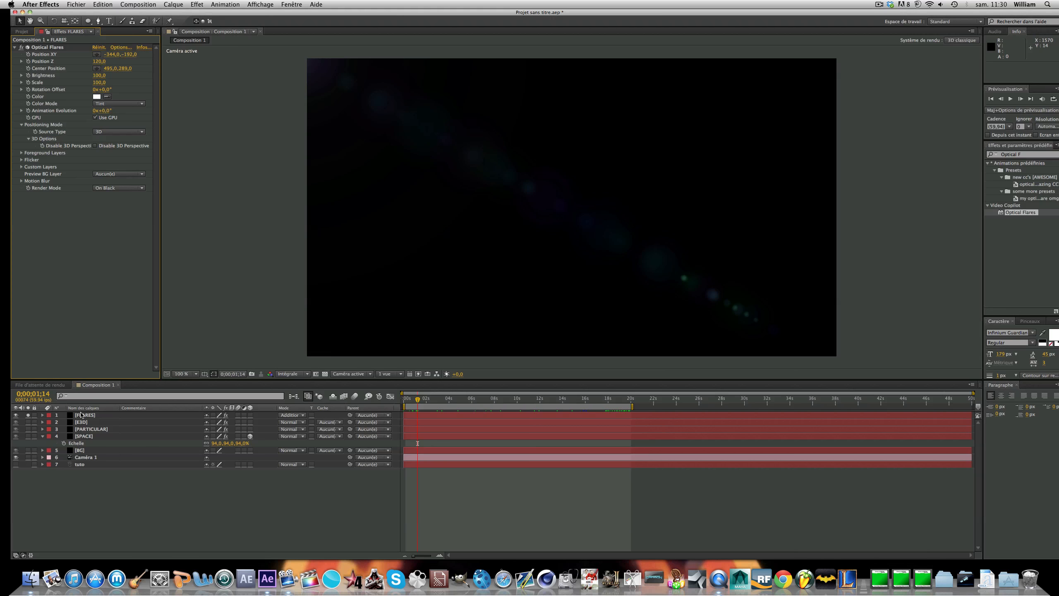
Step: Duplicate the FLARES layer and load the Beam preset from the Light folder into the copy
click(87, 415)
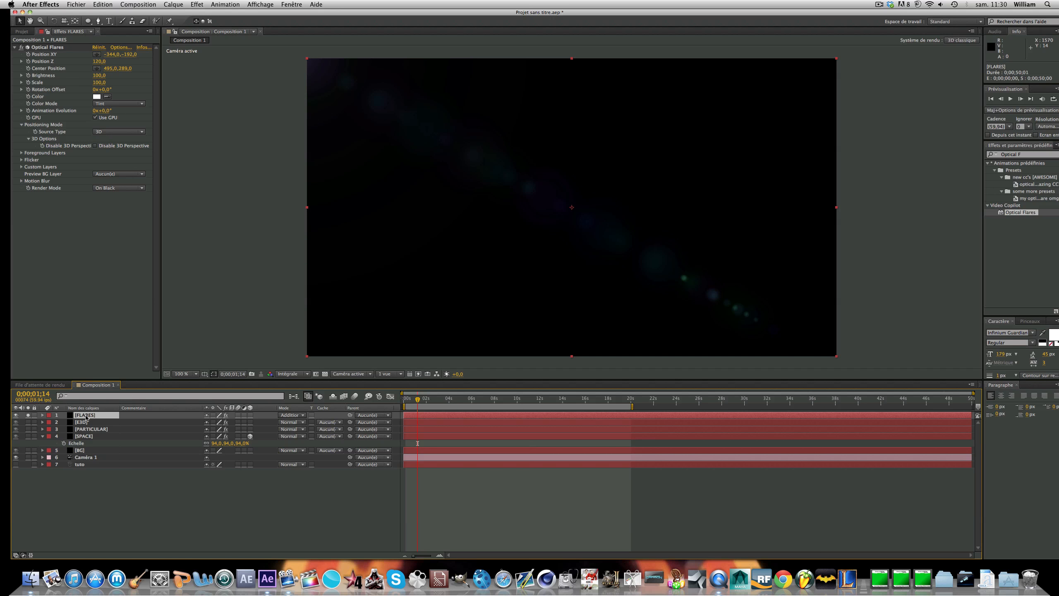
key(super+d)
click(117, 48)
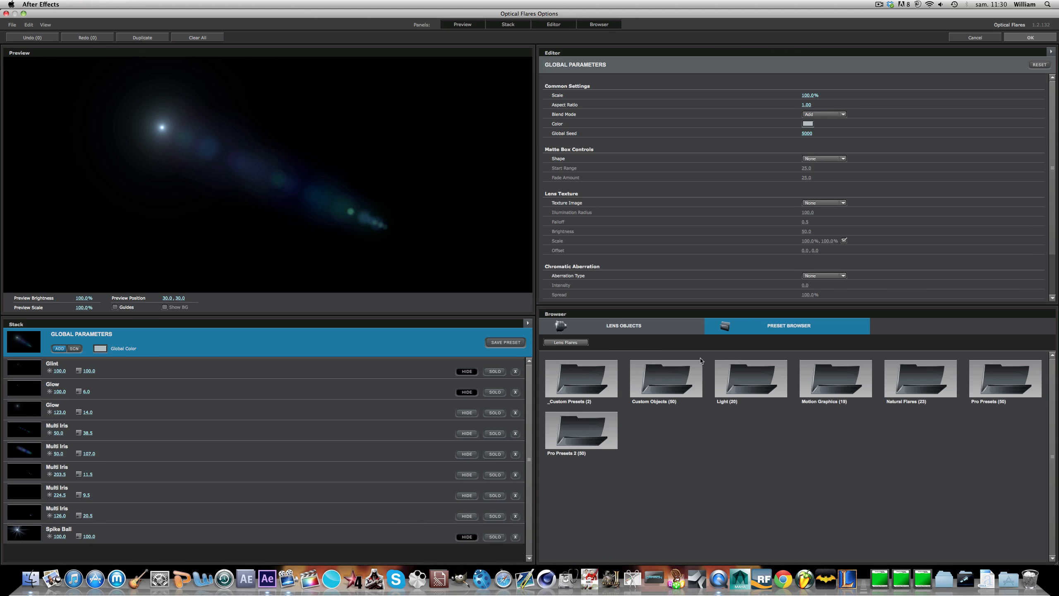
double_click(759, 378)
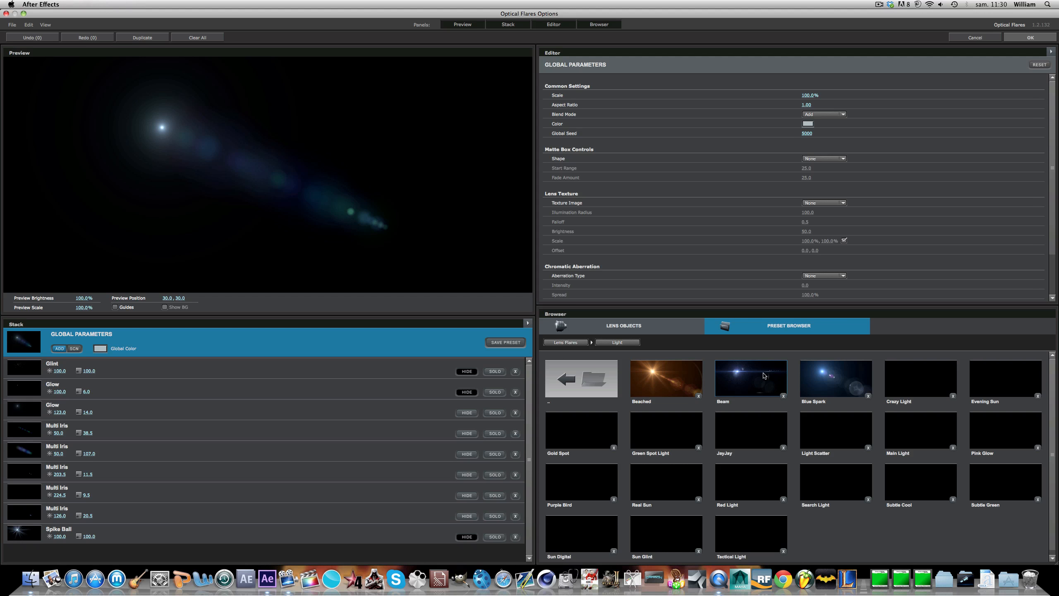
click(764, 376)
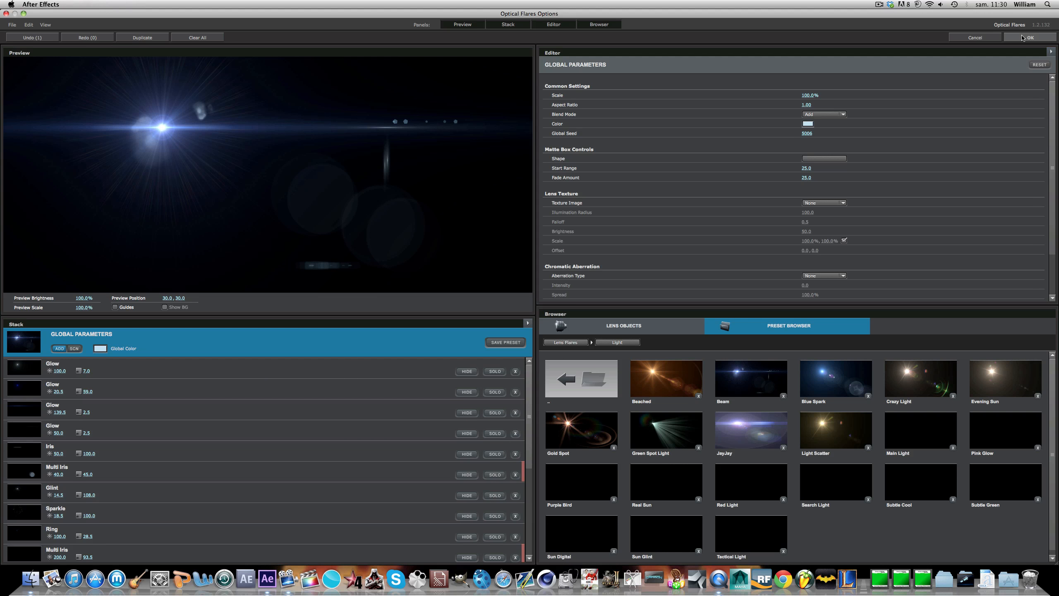
click(1023, 37)
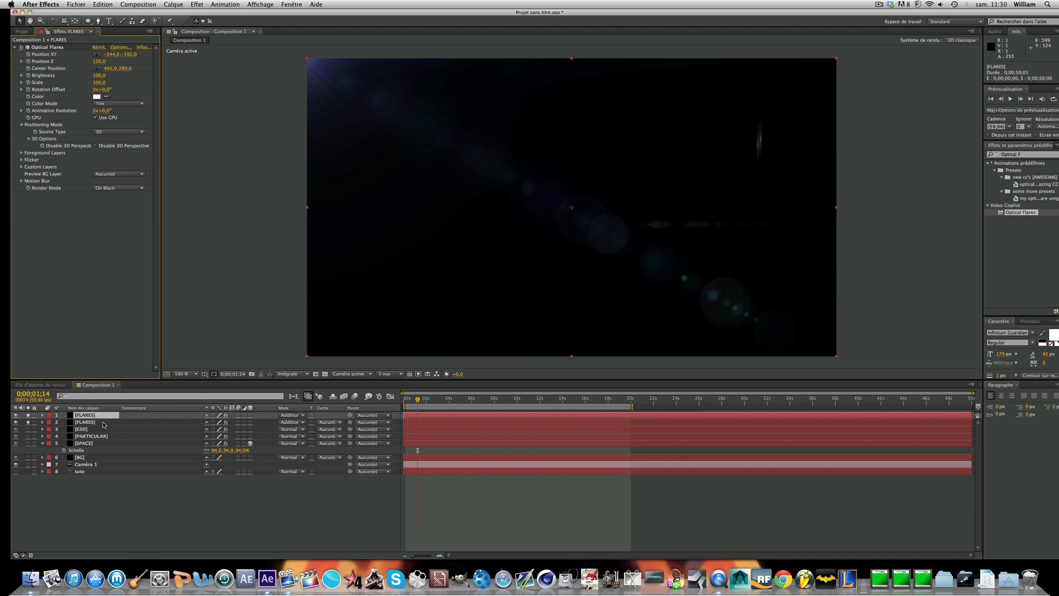
Step: Duplicate the FLARES layer with the Beam flare and choose the Radioactive edit light custom preset for the new copy
click(100, 418)
key(super+d)
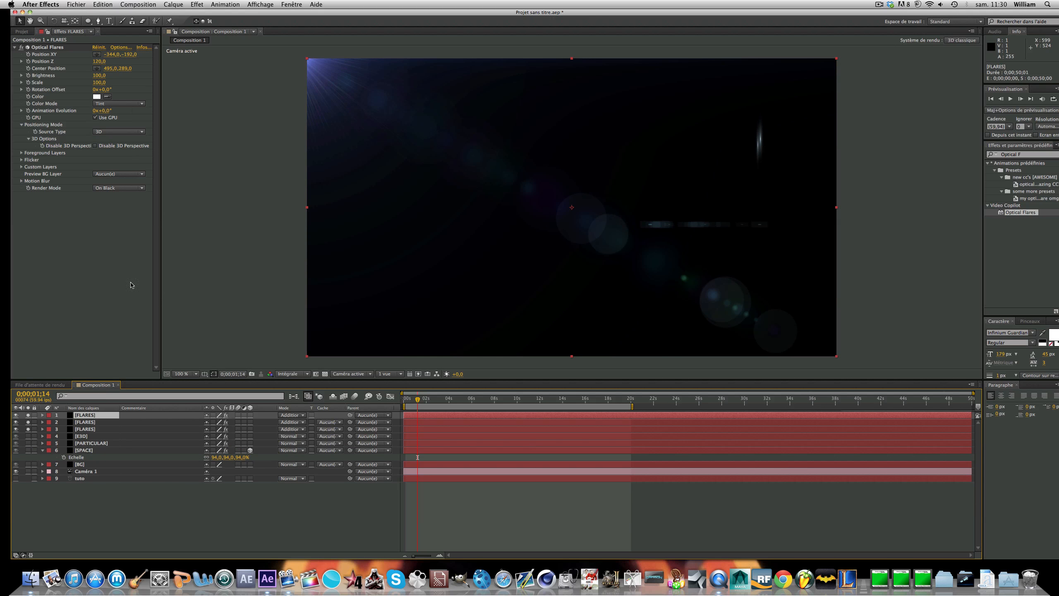
click(122, 47)
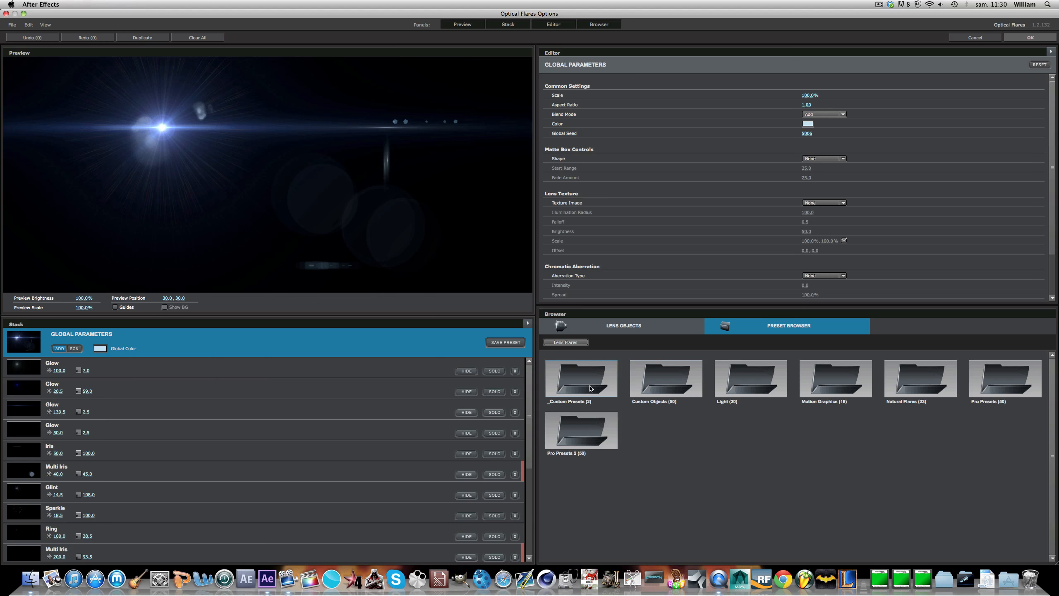
click(590, 388)
click(744, 378)
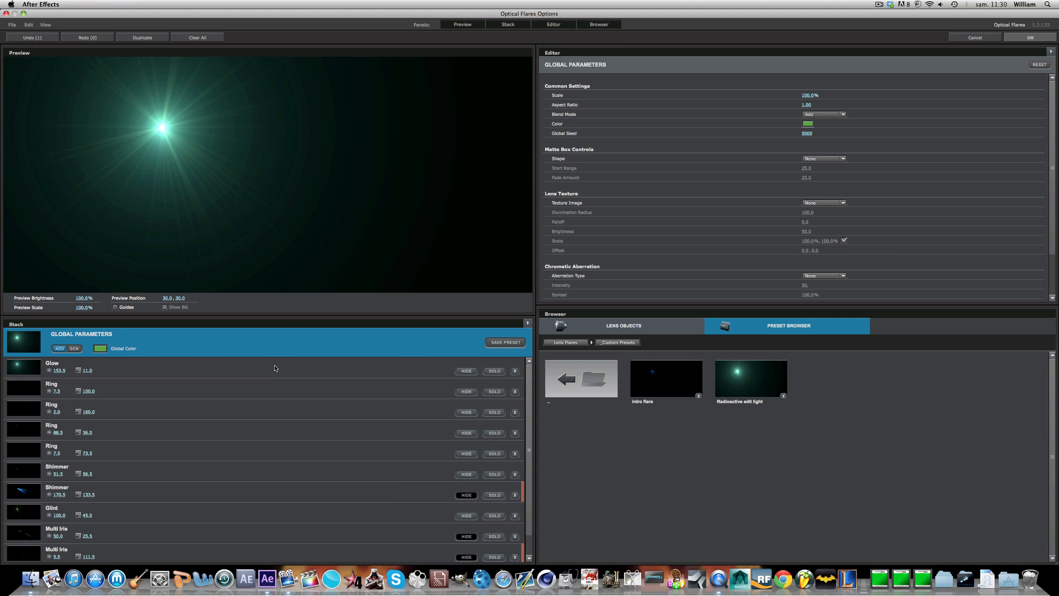
Step: Change the Radioactive edit light preset's global color to blue, about RGB 50, 74, 151
click(100, 349)
drag(138, 348, 135, 341)
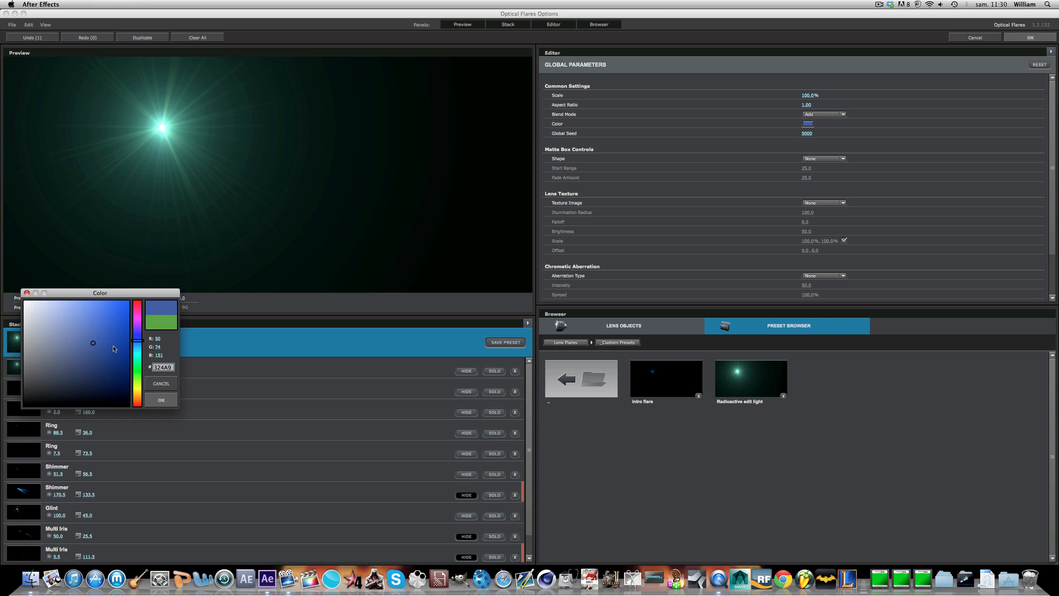
click(161, 400)
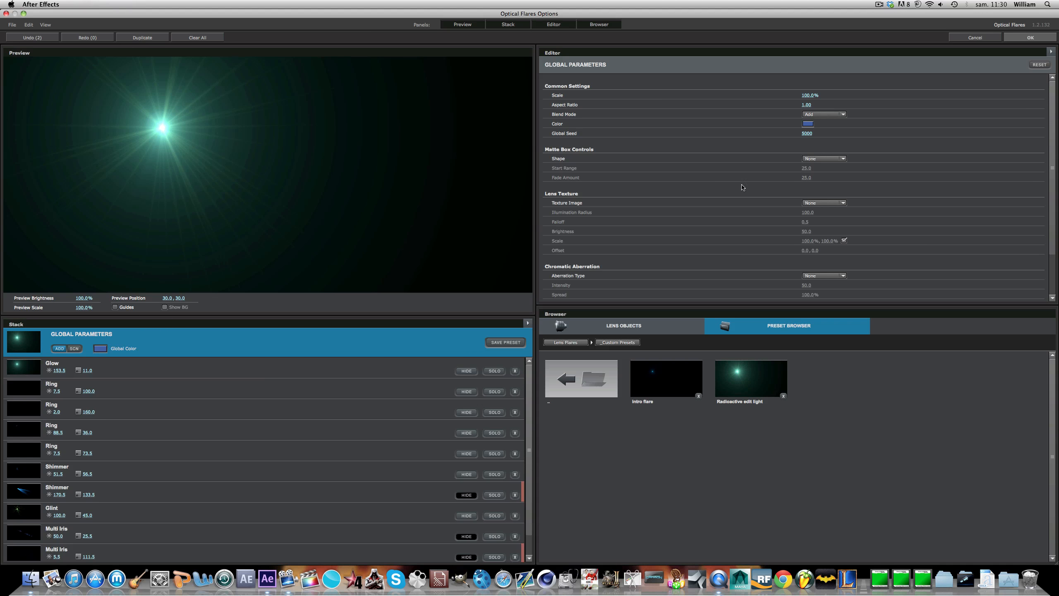
Step: Recolor the Glow object's Color 1 to blue, about RGB 102, 132, 230, and apply the flare options
key(Down)
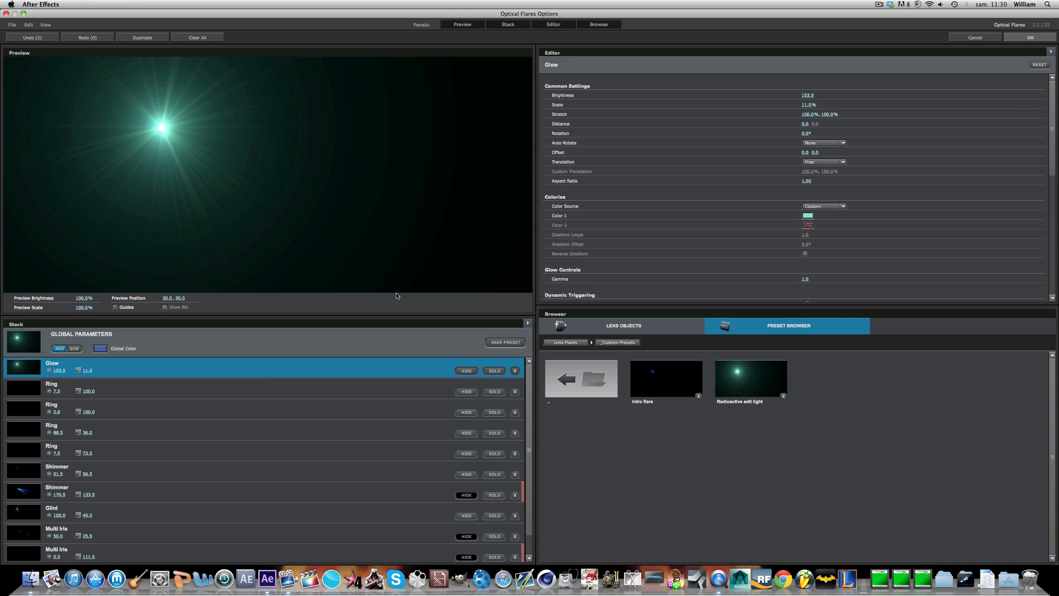
click(808, 215)
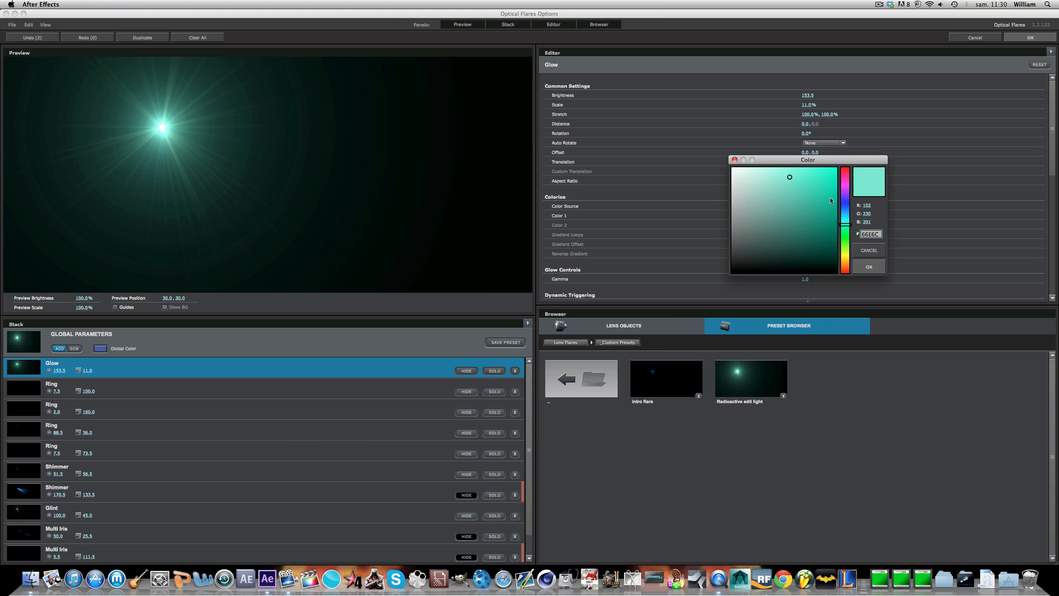
drag(842, 213, 844, 209)
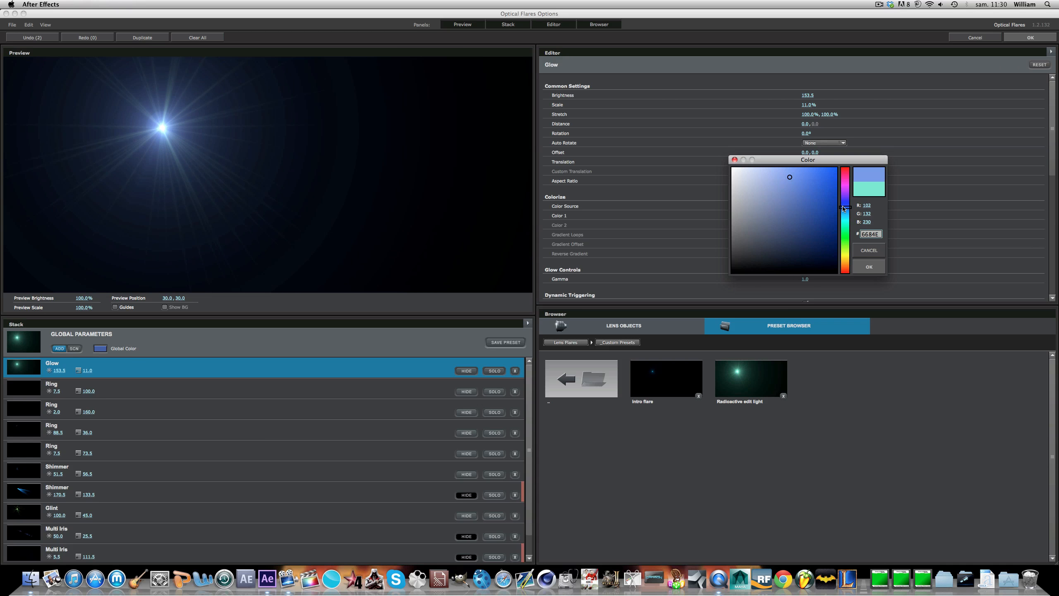
click(867, 267)
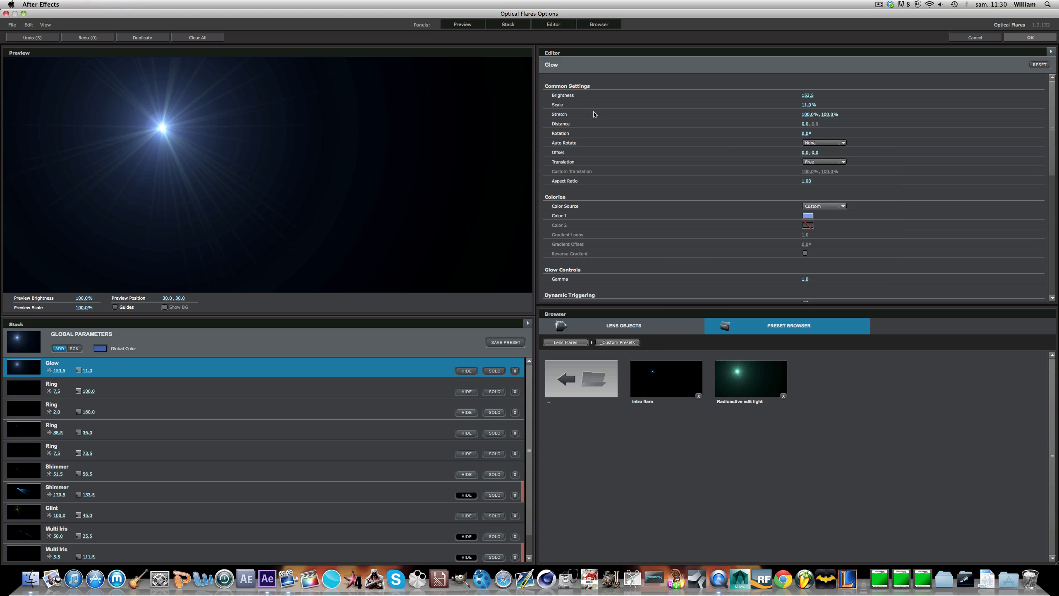
click(1030, 37)
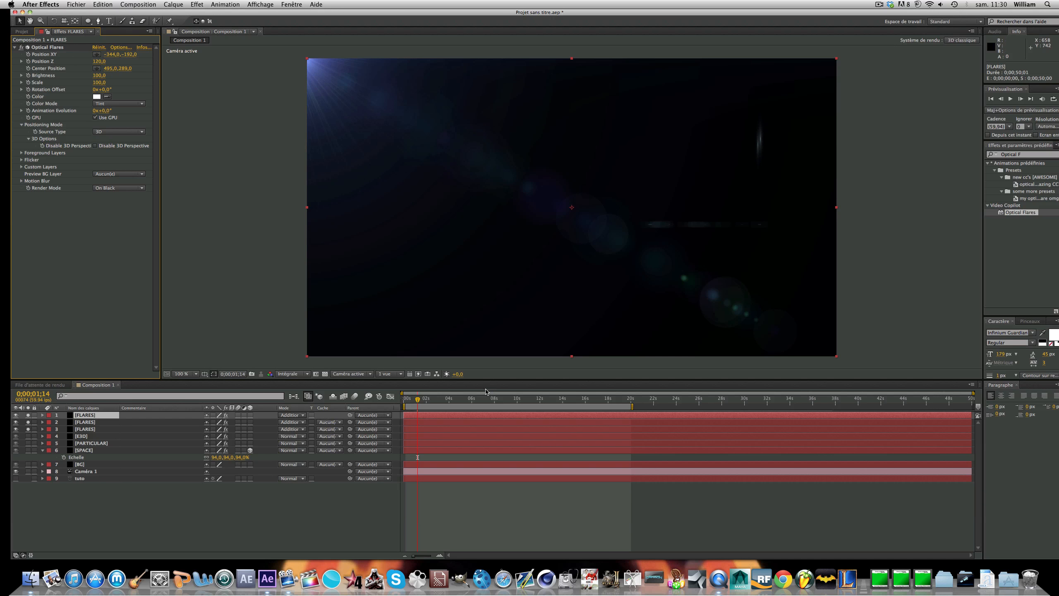
Step: Turn off solo on the three FLARES layers and preview the full composition at about 7 seconds
drag(28, 415, 28, 430)
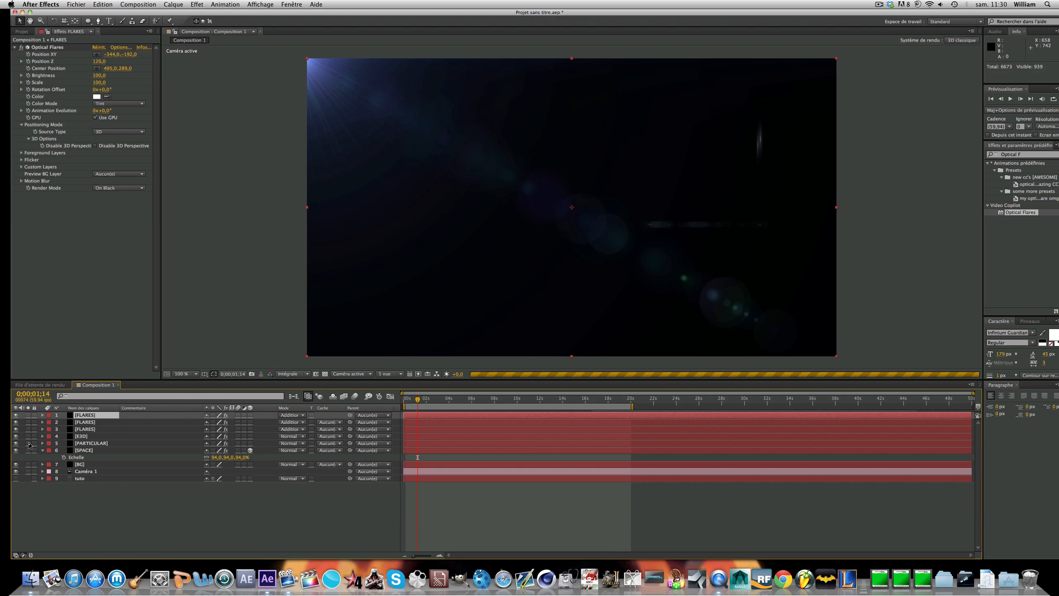
click(522, 502)
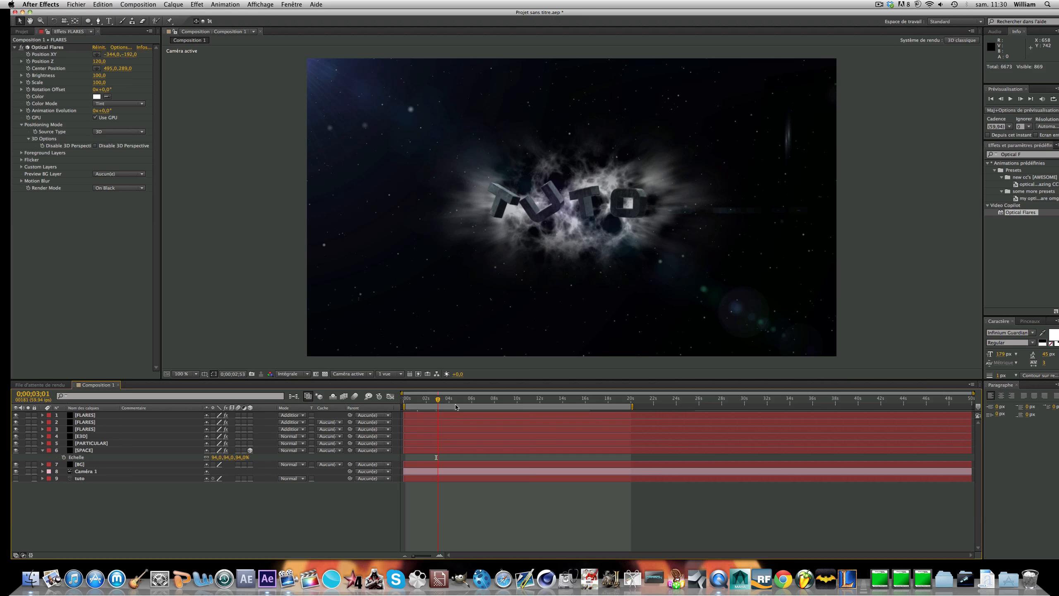
drag(456, 407, 491, 403)
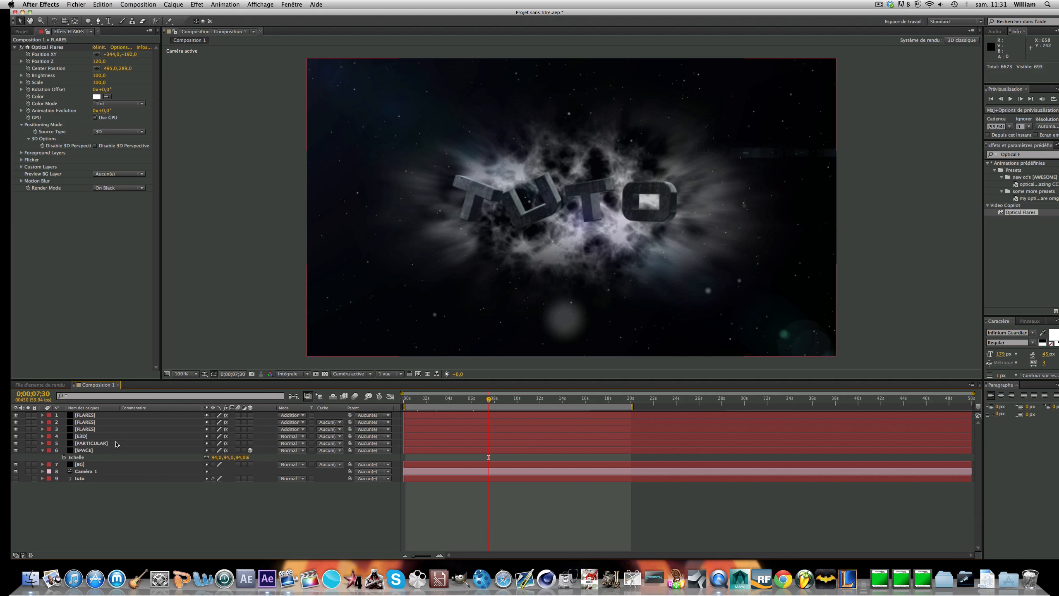
Step: Set the PARTICULAR layer's opacity to 70%
click(83, 450)
click(85, 443)
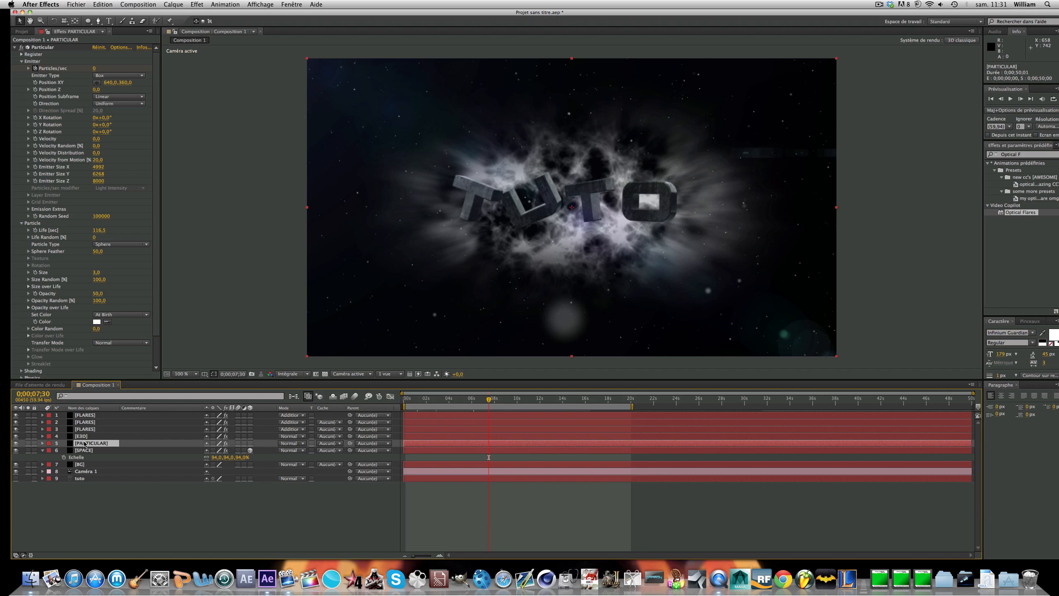
key(t)
click(213, 450)
text(7)
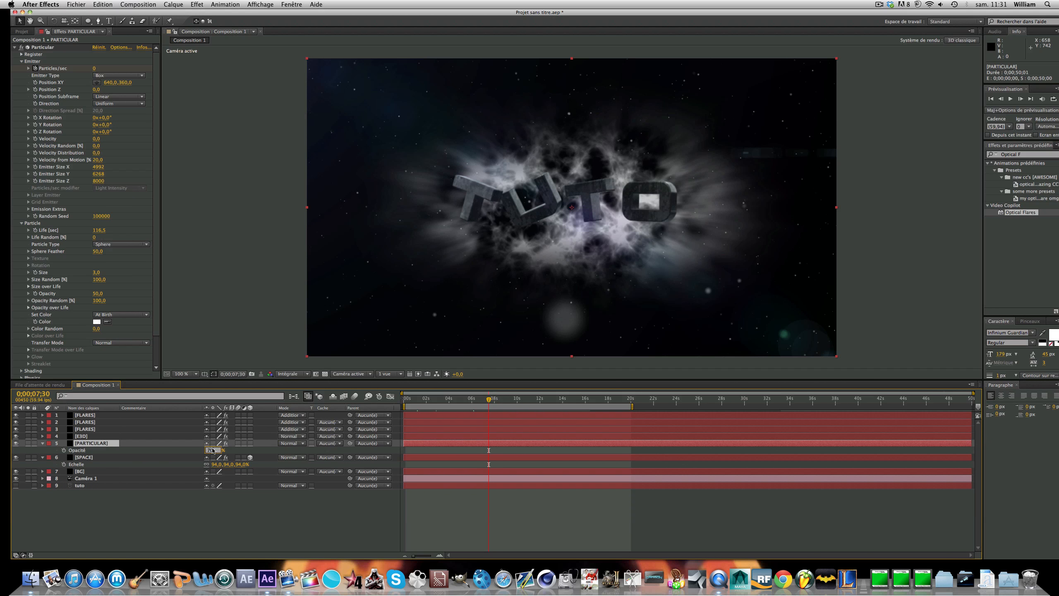
text(0)
key(Return)
click(556, 511)
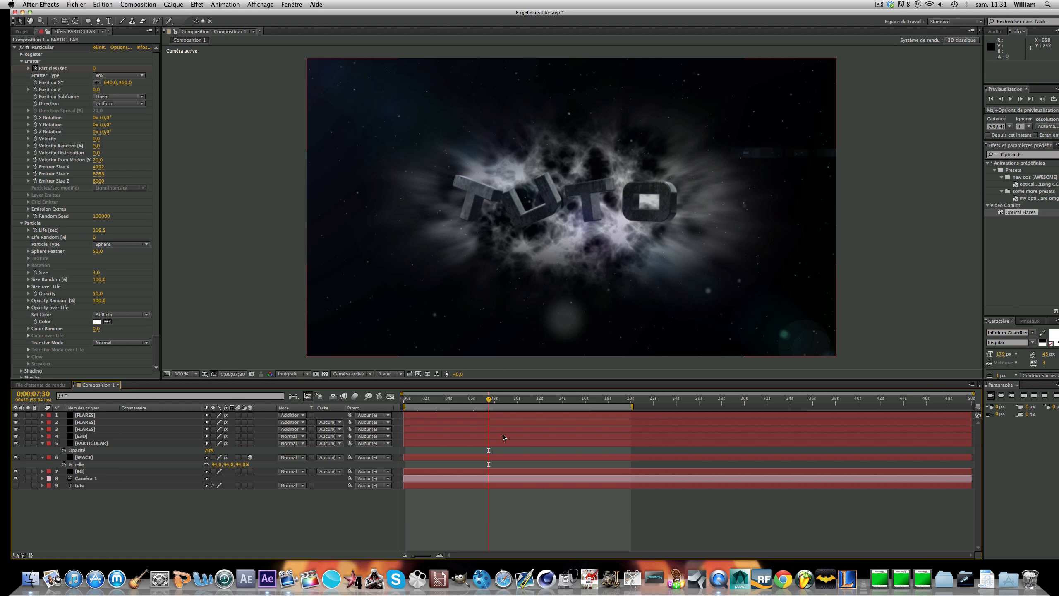
Step: Set the start value of the SPACE layer's FL Radial Blur effect to 0.22
drag(467, 401, 451, 402)
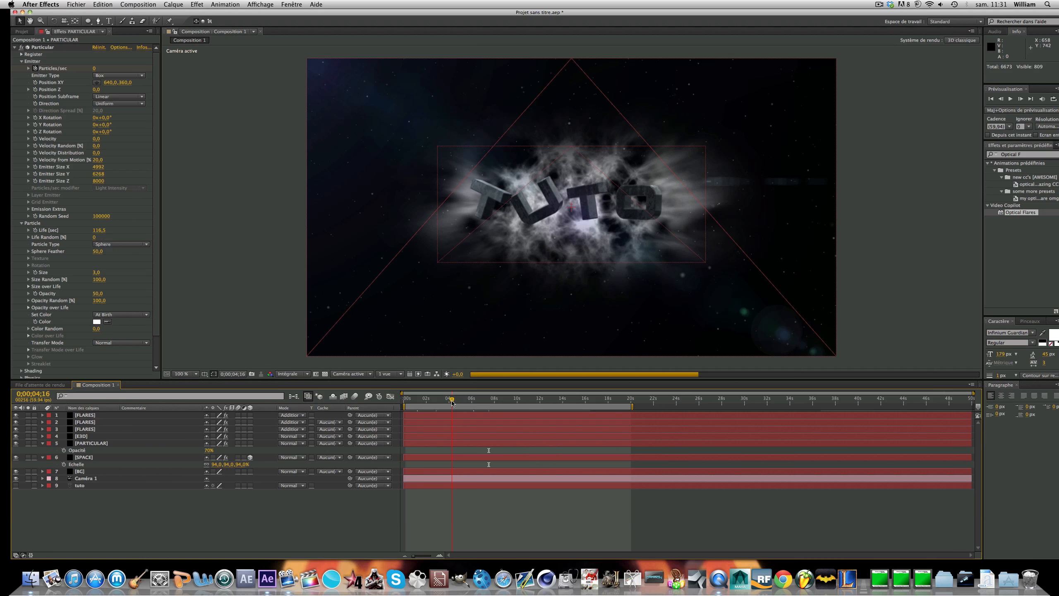
click(85, 437)
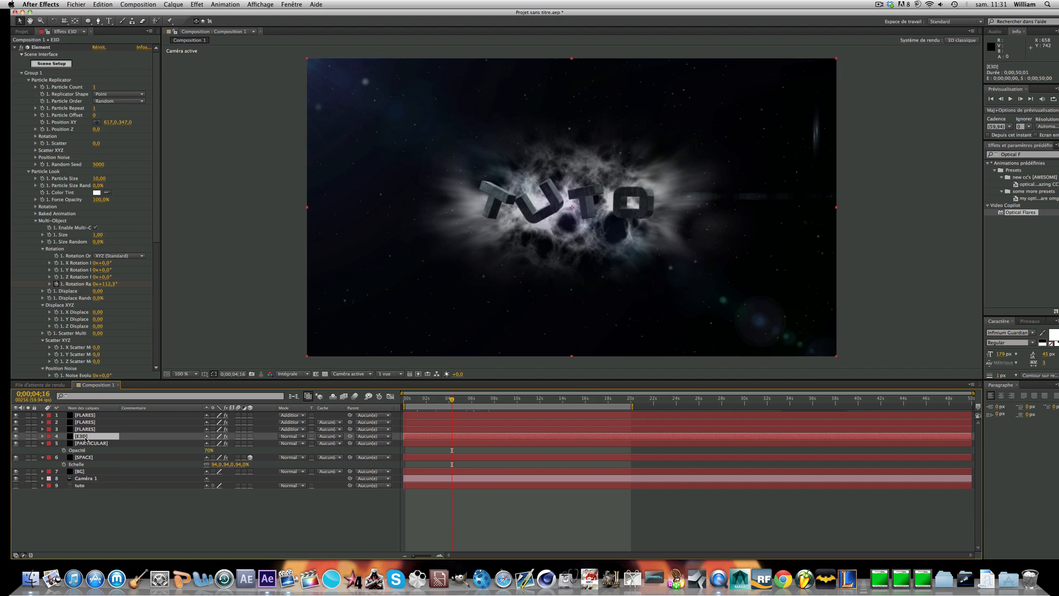
click(87, 443)
click(86, 462)
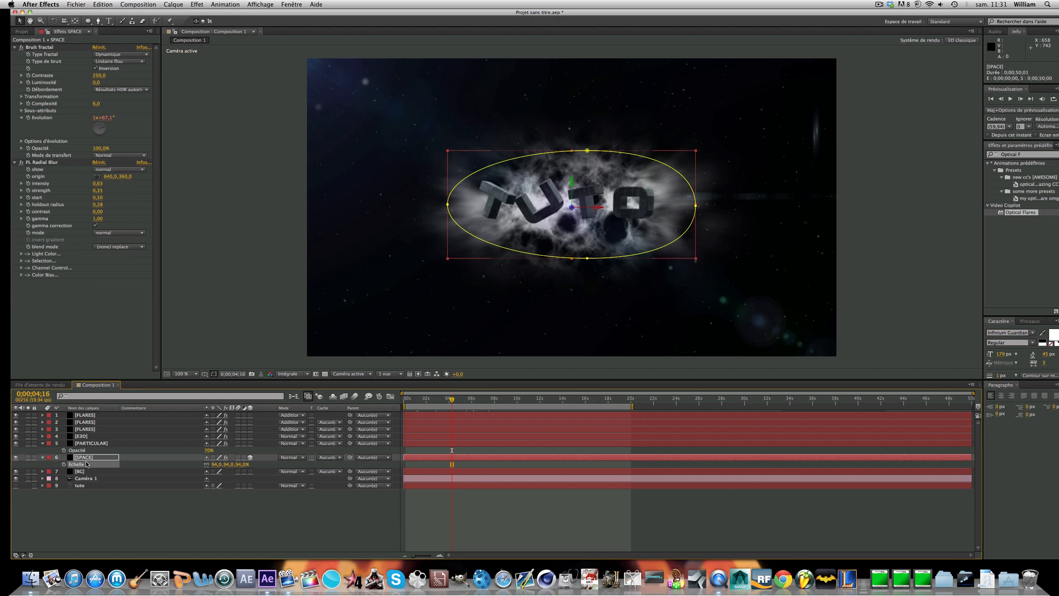
drag(97, 200, 83, 197)
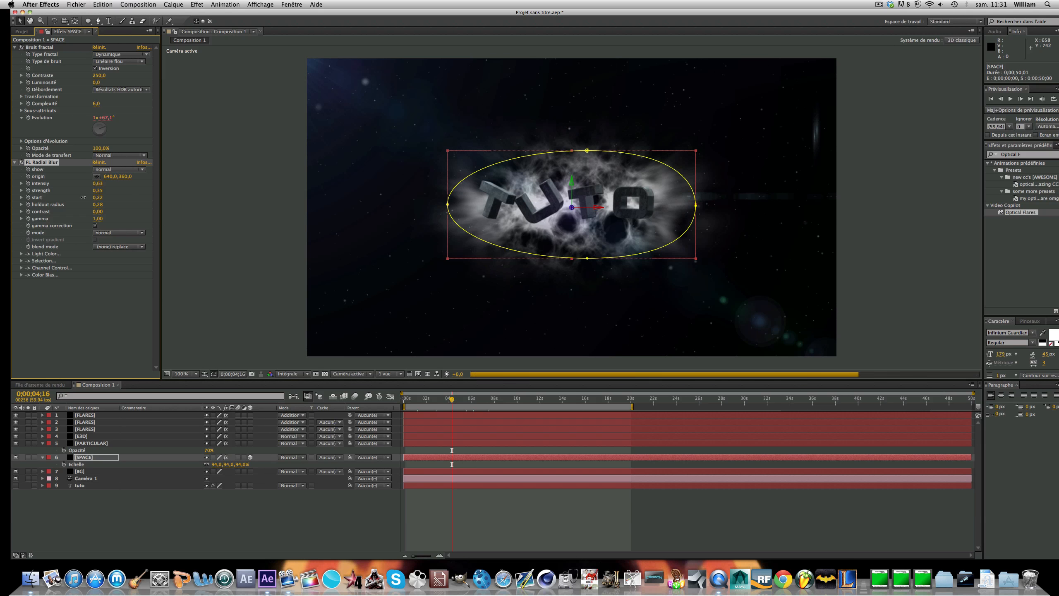
click(448, 513)
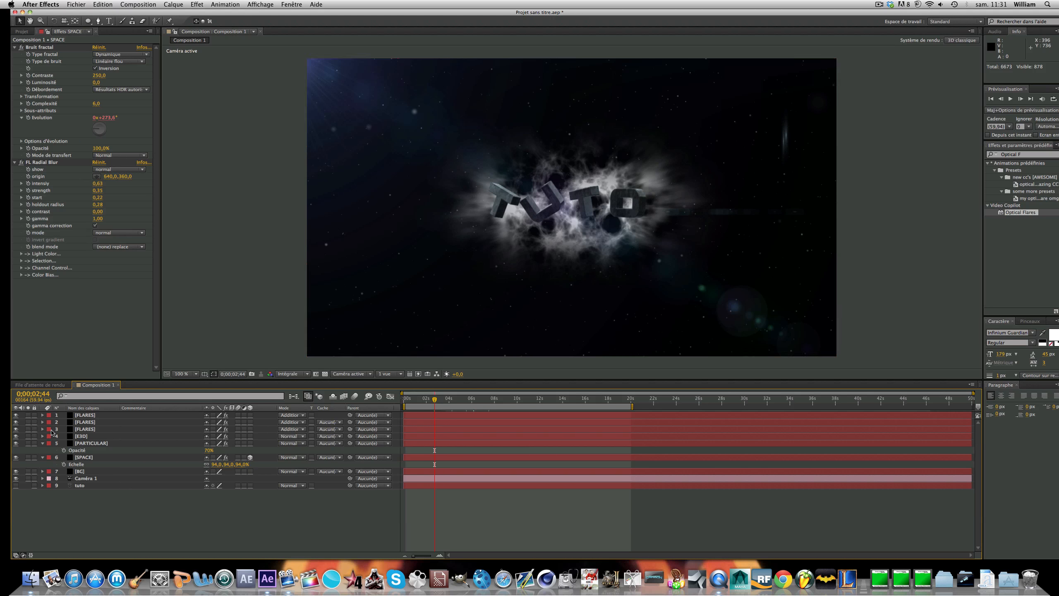
Step: Find the Dégradé gradient effect and apply it to the BG layer
click(84, 457)
click(83, 471)
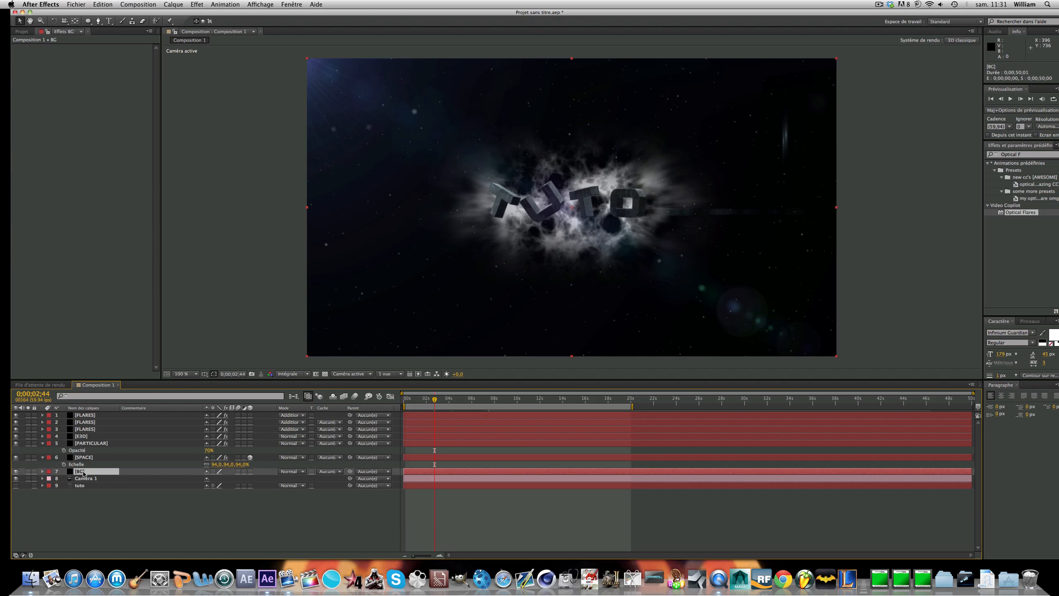
click(876, 5)
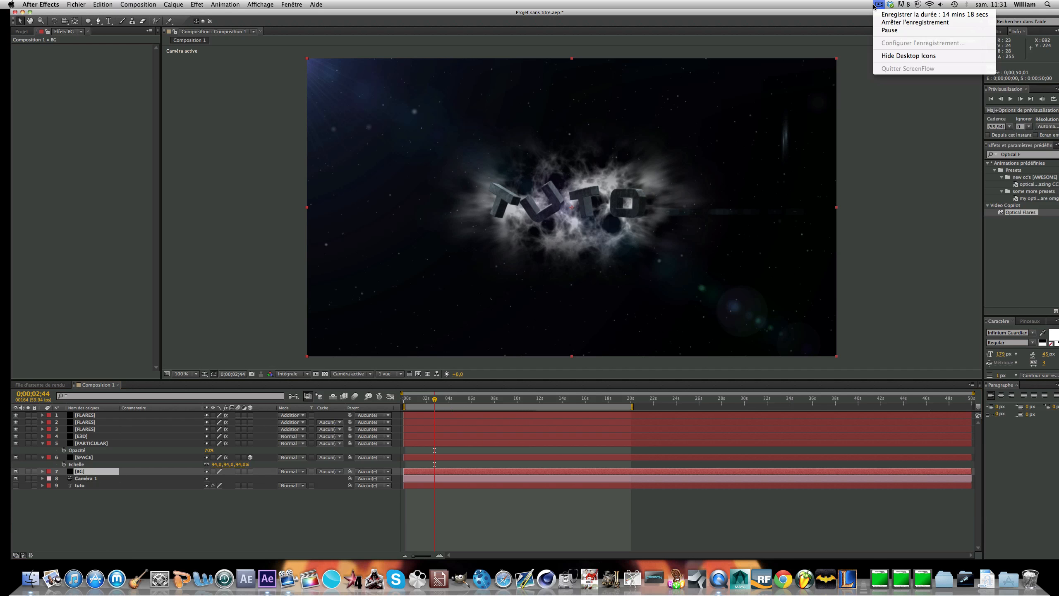
click(331, 308)
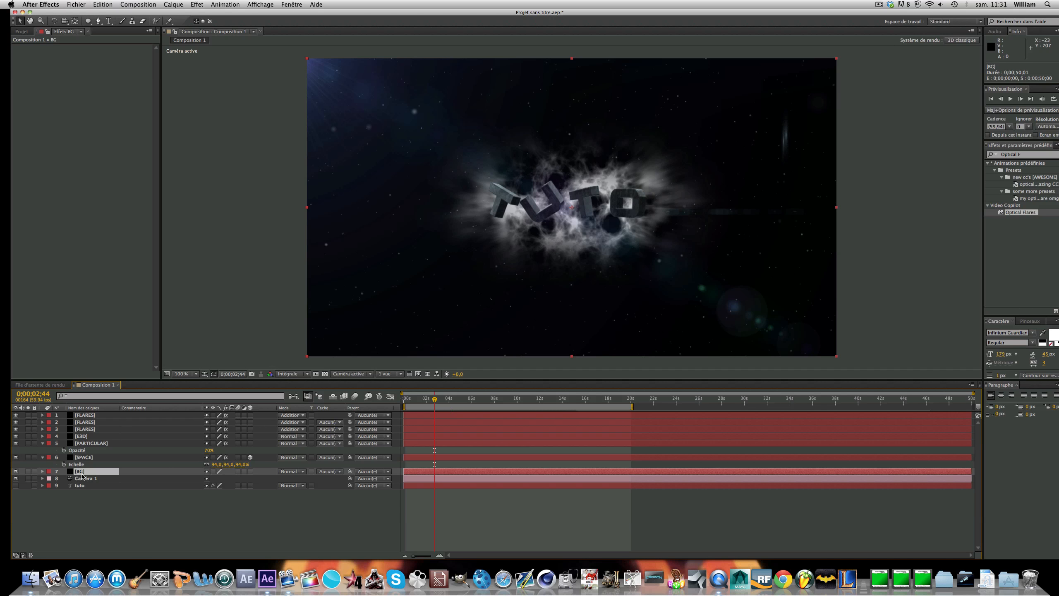
click(1025, 155)
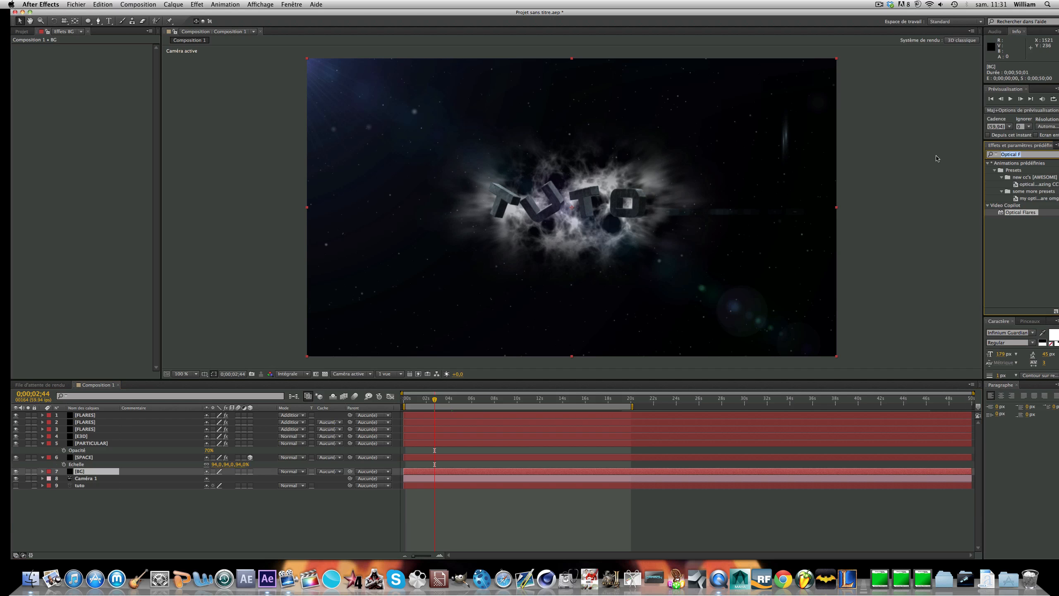
text(dégradé)
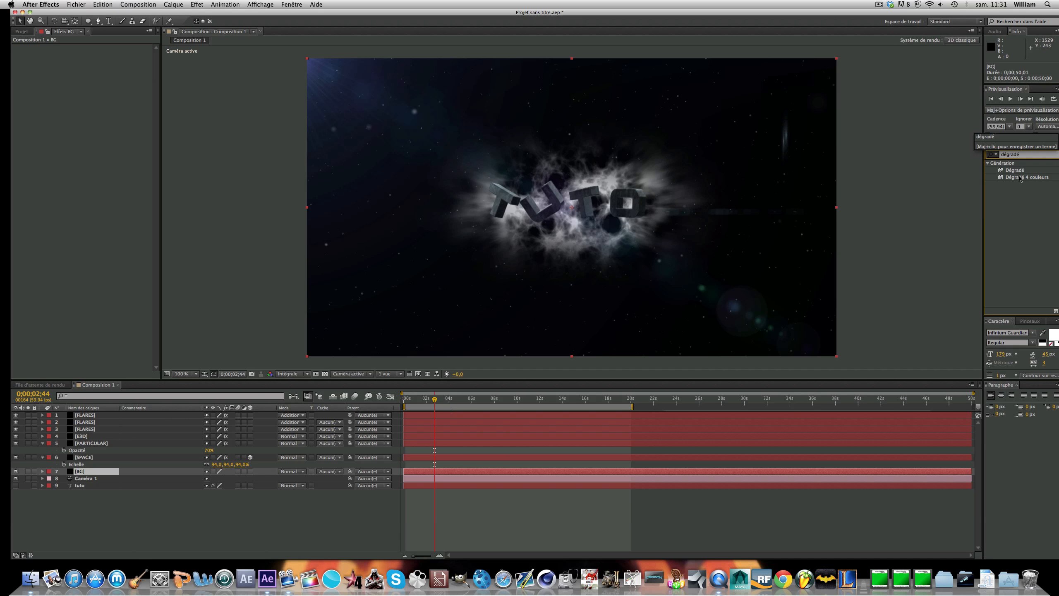
double_click(1015, 169)
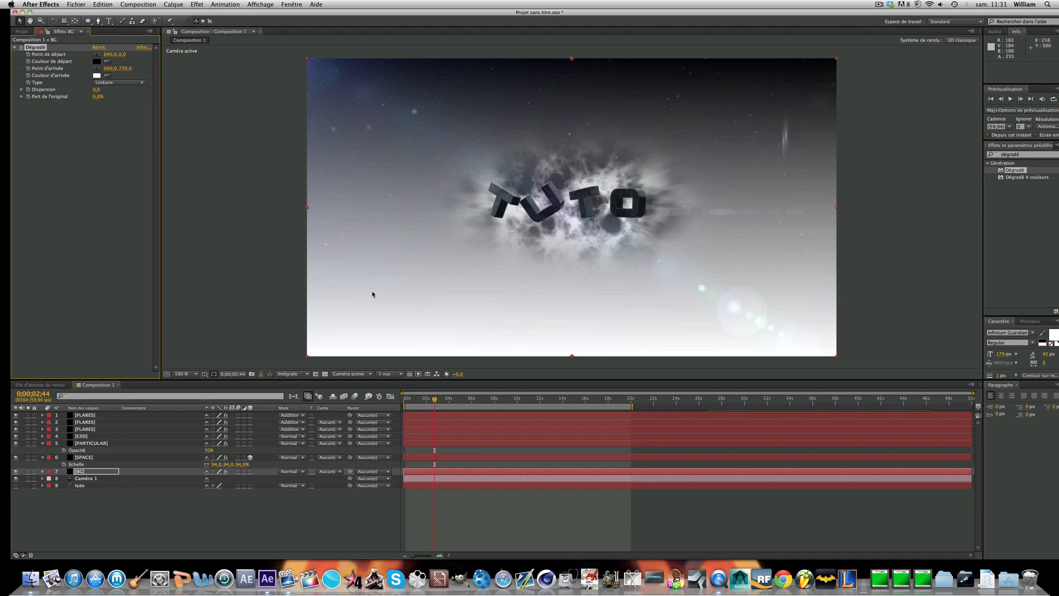
Step: Turn BG into a 3D layer and lower the composition preview resolution to half (Un demi)
click(251, 471)
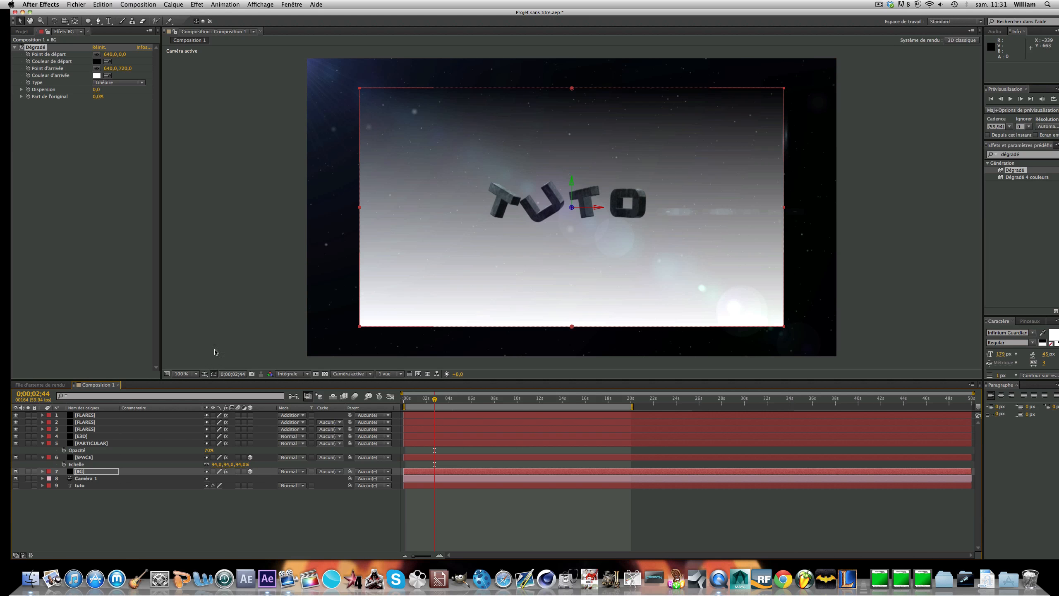
click(85, 471)
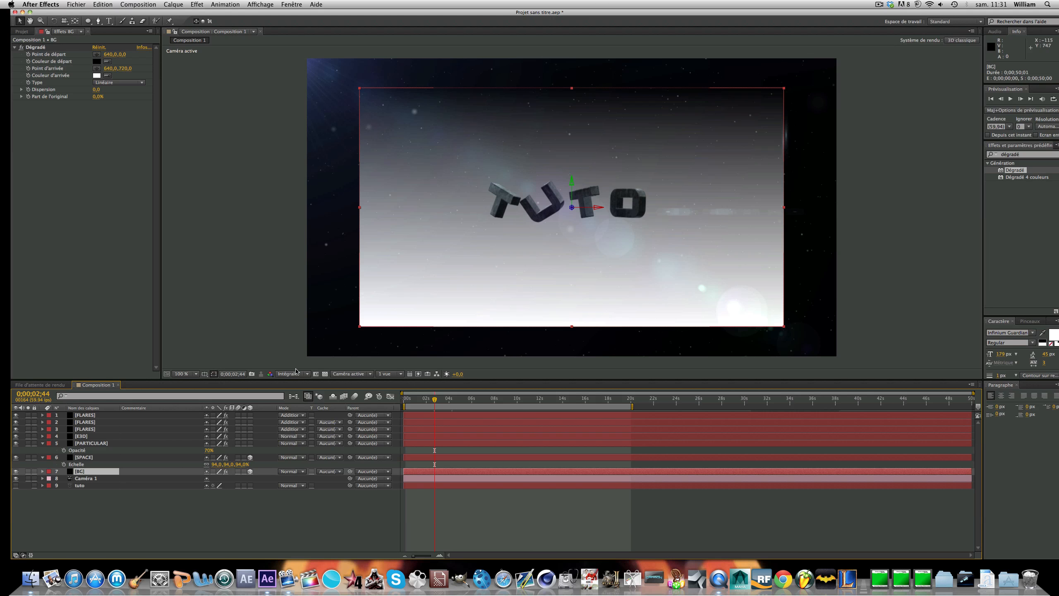
click(297, 373)
click(293, 397)
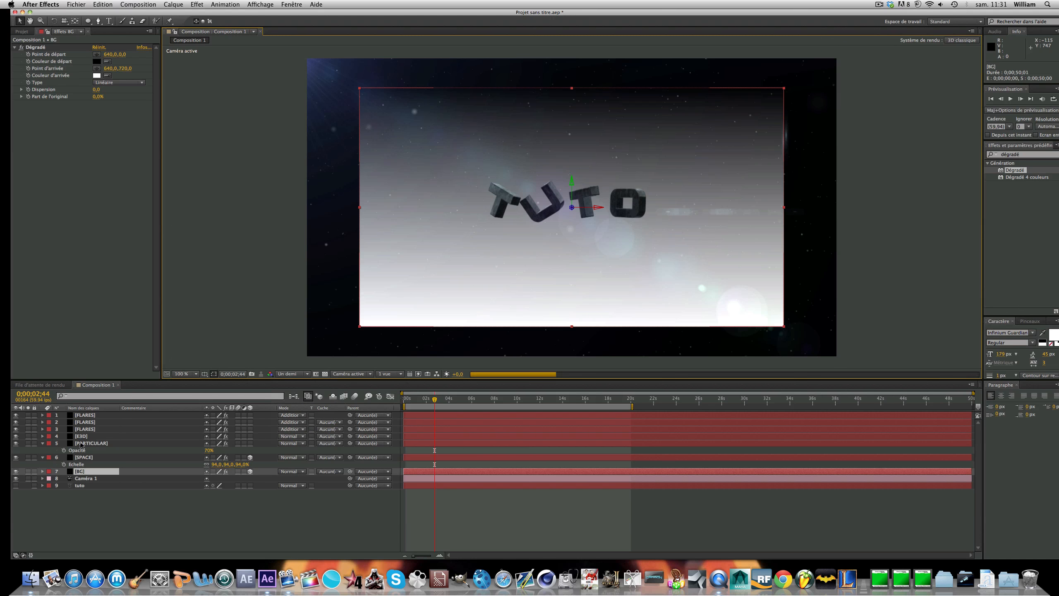
Step: Solo the BG layer and set its Z position to 70
click(27, 471)
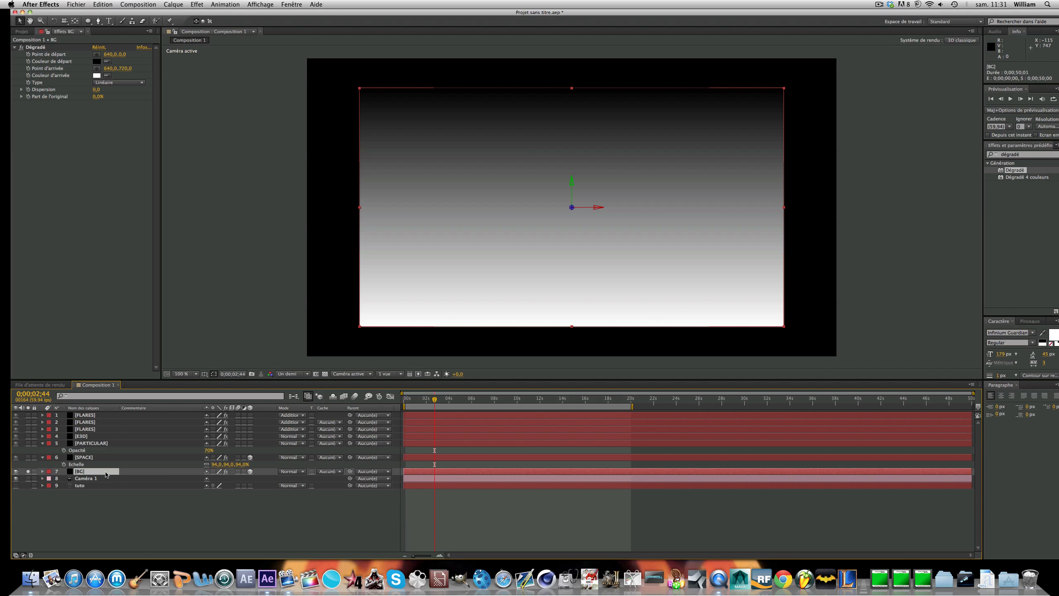
key(p)
click(241, 479)
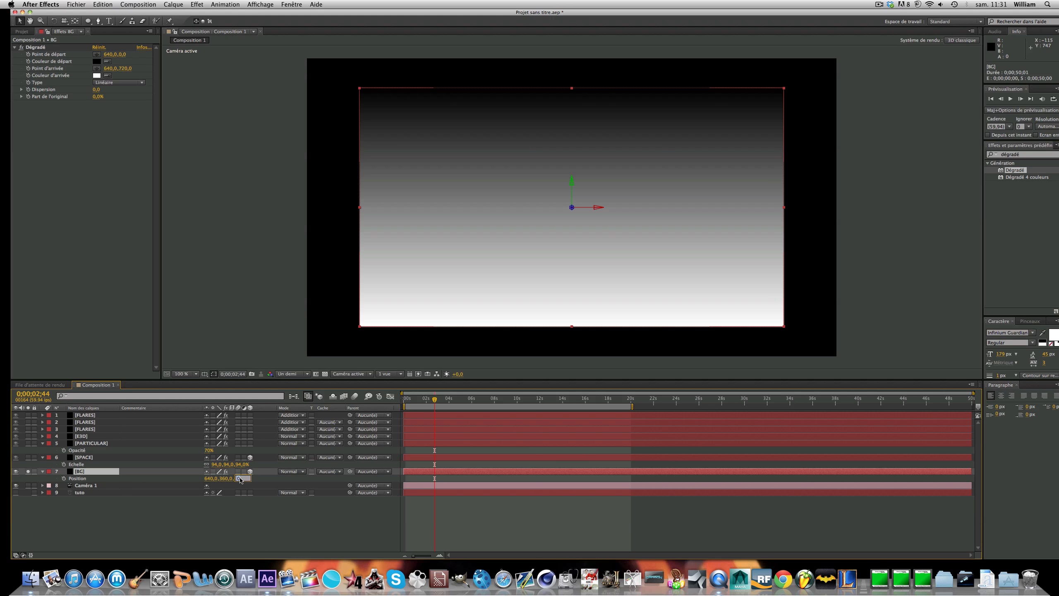
text(70)
key(Return)
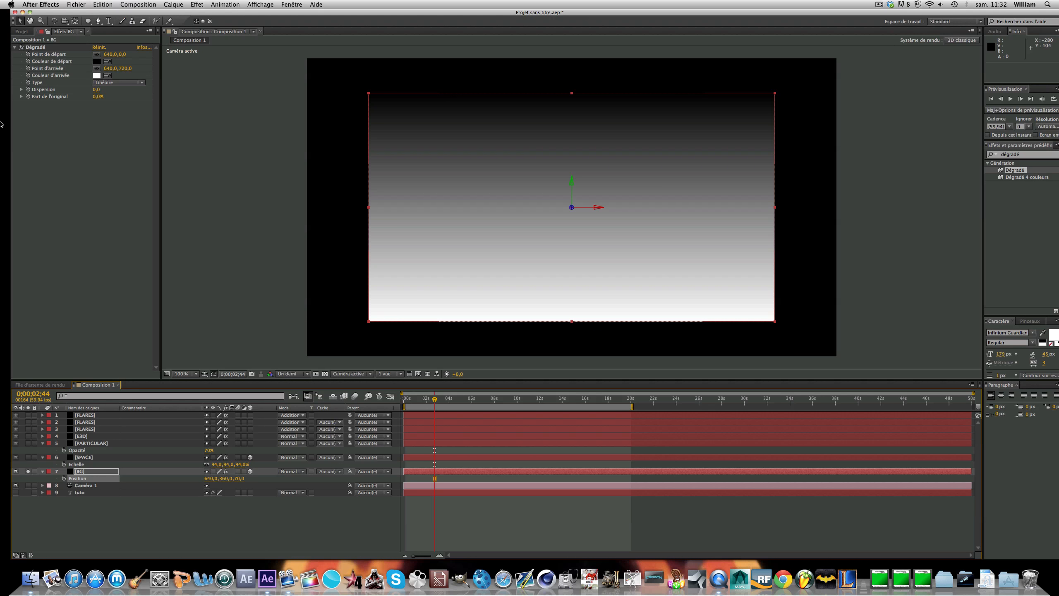
Step: Change the BG gradient's type to Radial and move its start point to the layer's center, about 639, 359
click(120, 83)
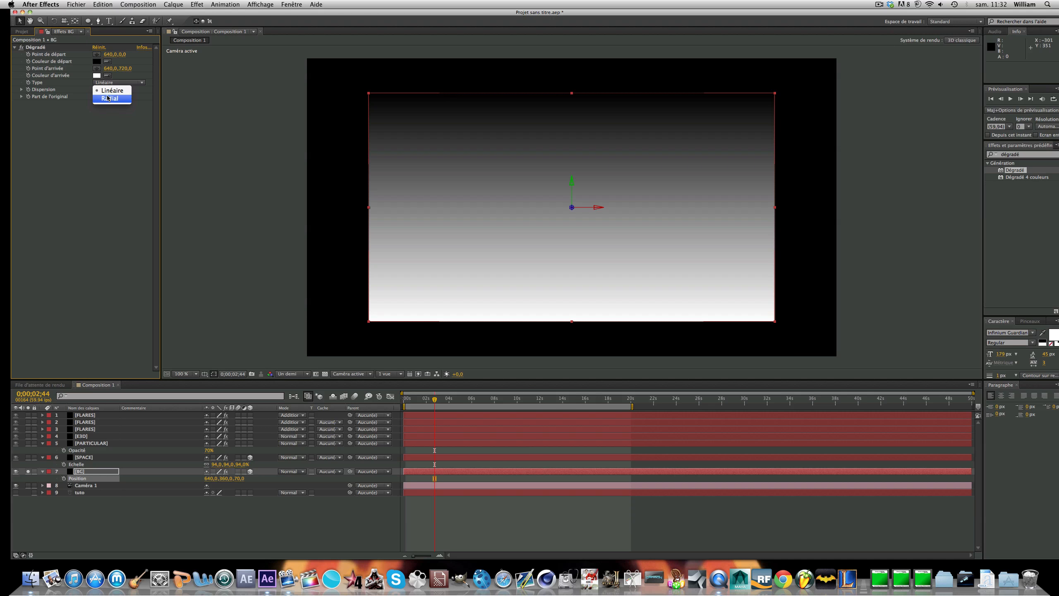
click(111, 99)
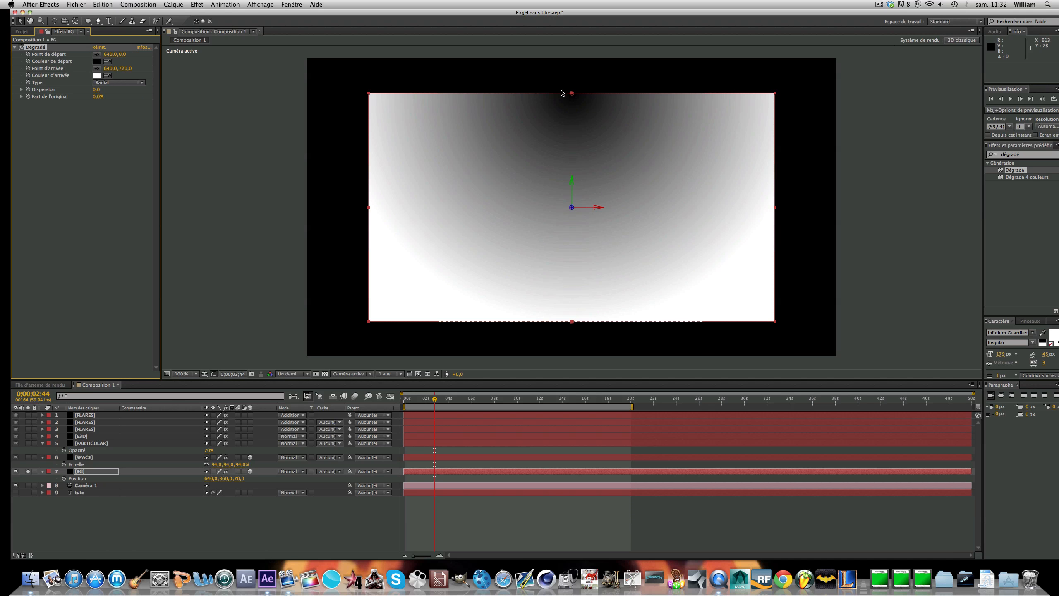
drag(572, 94, 571, 210)
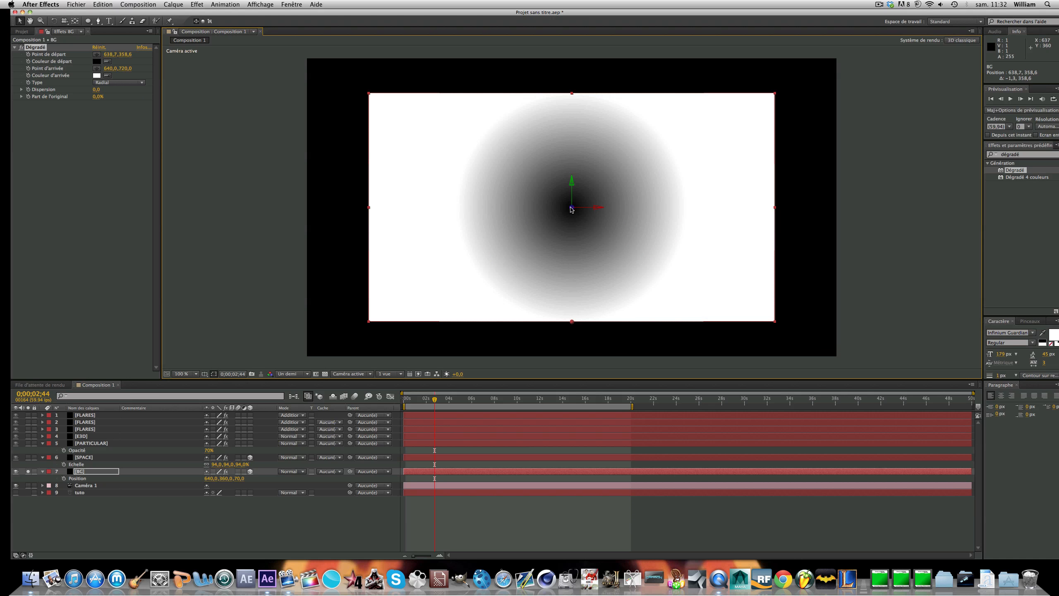
Step: Set the BG gradient's start color to a dark navy blue
click(96, 61)
drag(236, 283, 235, 276)
drag(217, 311, 234, 322)
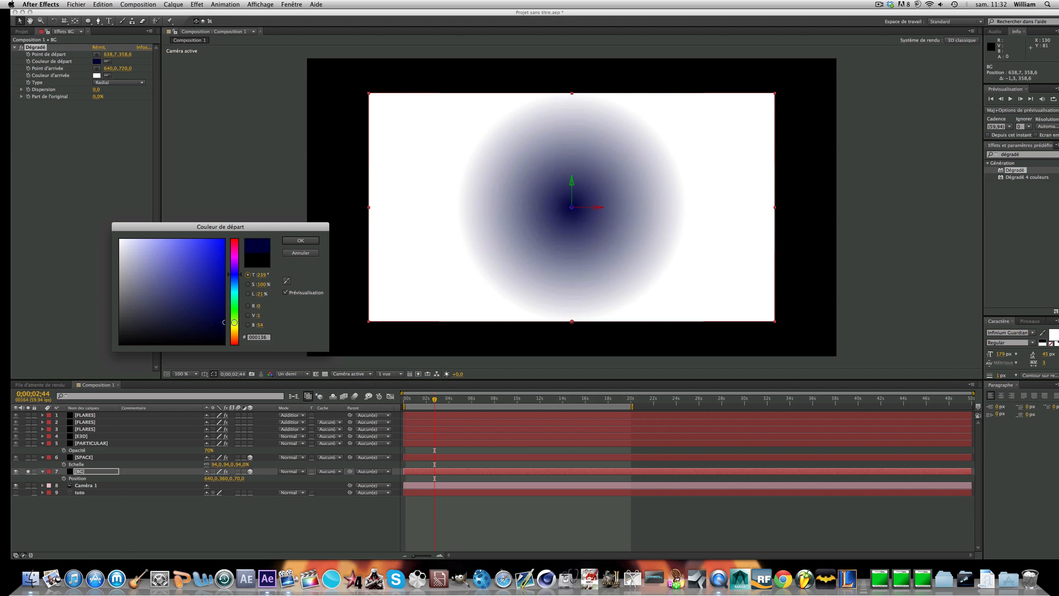
drag(228, 281, 232, 279)
click(308, 240)
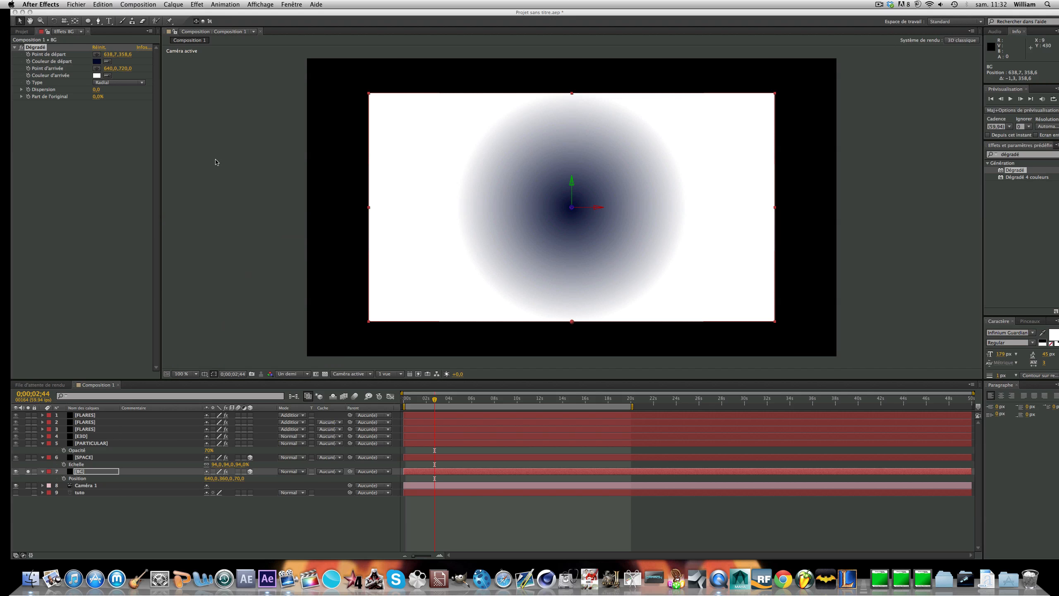
Step: Set the BG gradient's end color to black (000000) and select the BG layer
click(97, 75)
drag(191, 321, 225, 345)
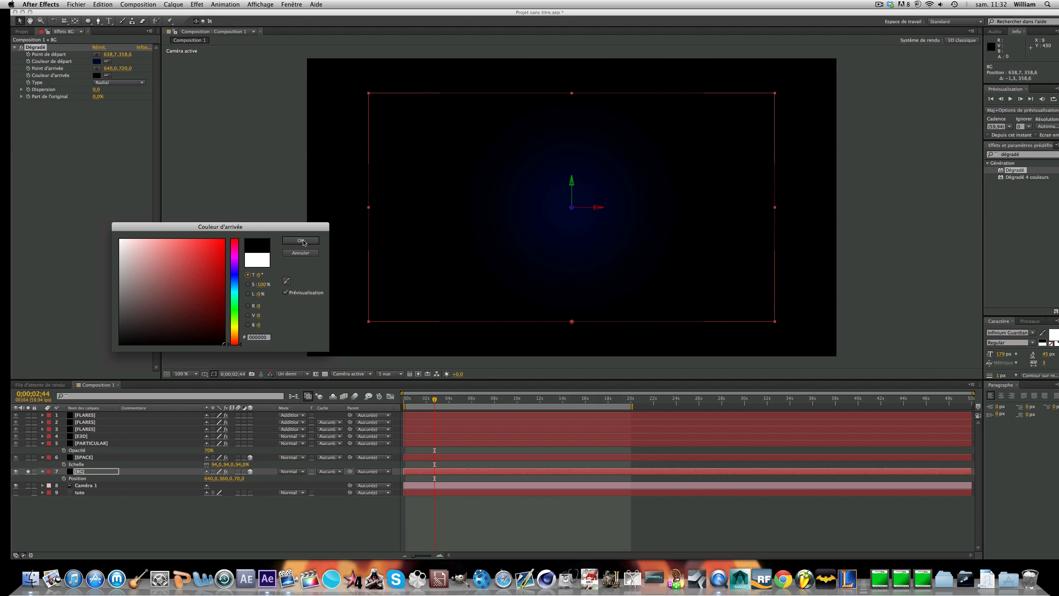
click(301, 241)
click(85, 473)
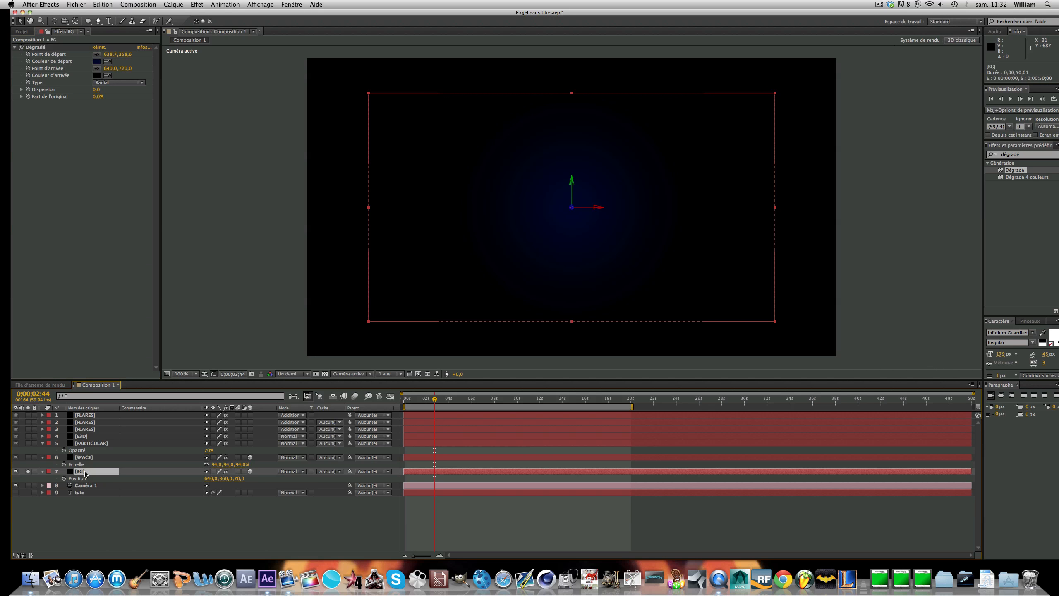
Step: Turn off the BG layer's solo and resize it around the text to a scale of about 84.9 by 57 %
click(29, 472)
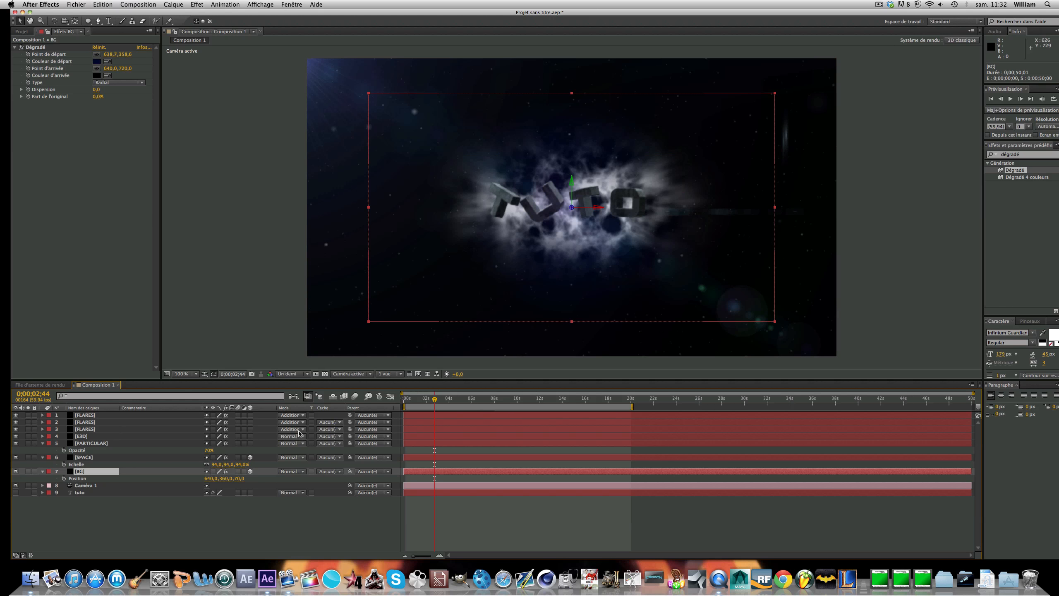
key(s)
drag(216, 480, 195, 478)
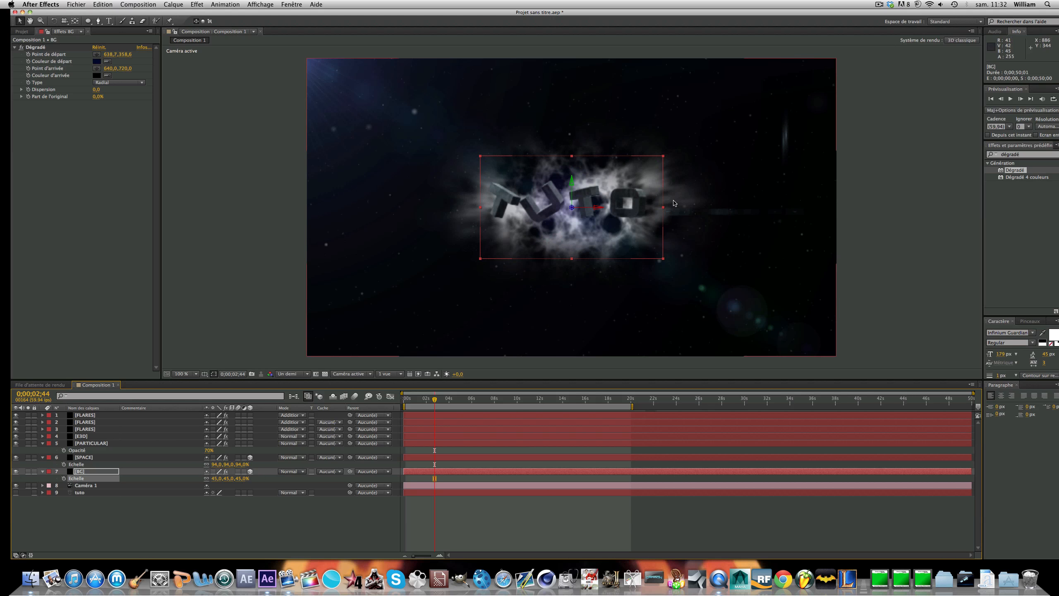
drag(658, 206, 768, 207)
drag(572, 162, 572, 142)
click(674, 509)
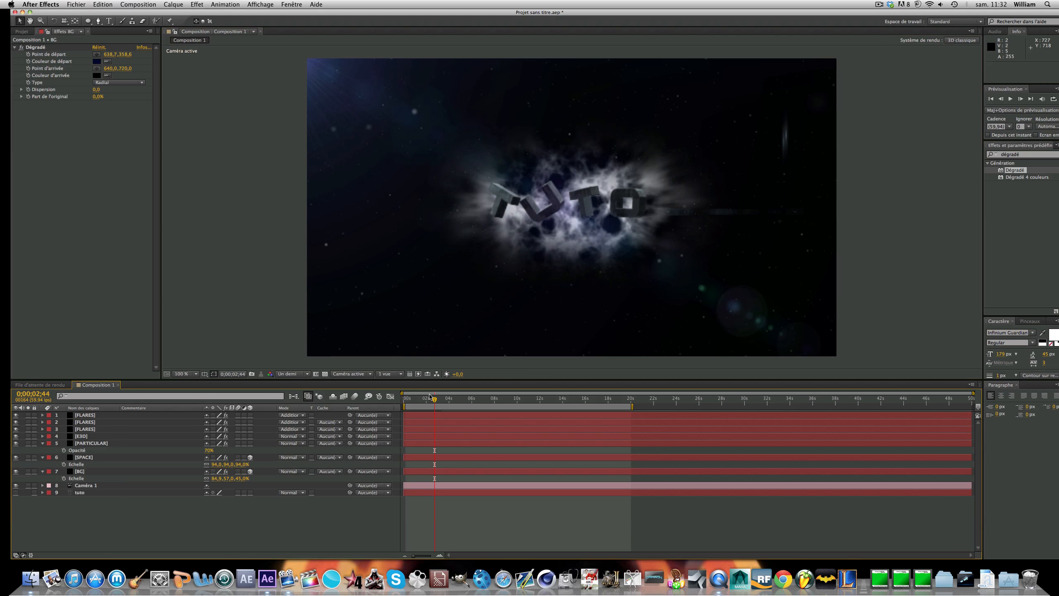
Step: Preview the camera move and flares at several moments around the two-second mark
click(445, 398)
mouse_move(444, 399)
mouse_down()
mouse_move(564, 403)
mouse_move(425, 403)
mouse_up()
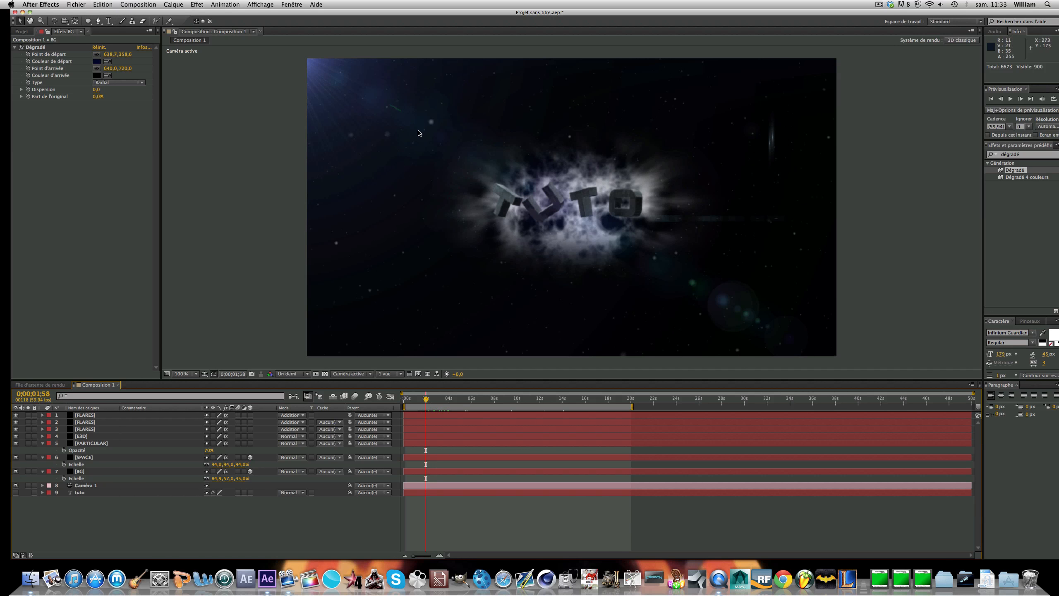
click(400, 114)
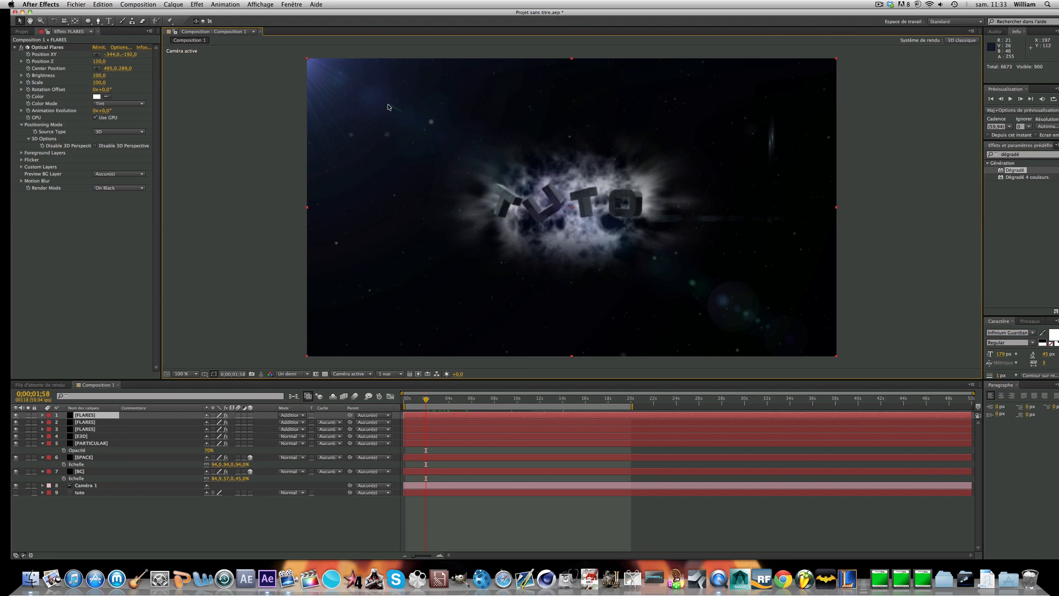
click(434, 400)
drag(435, 400, 423, 397)
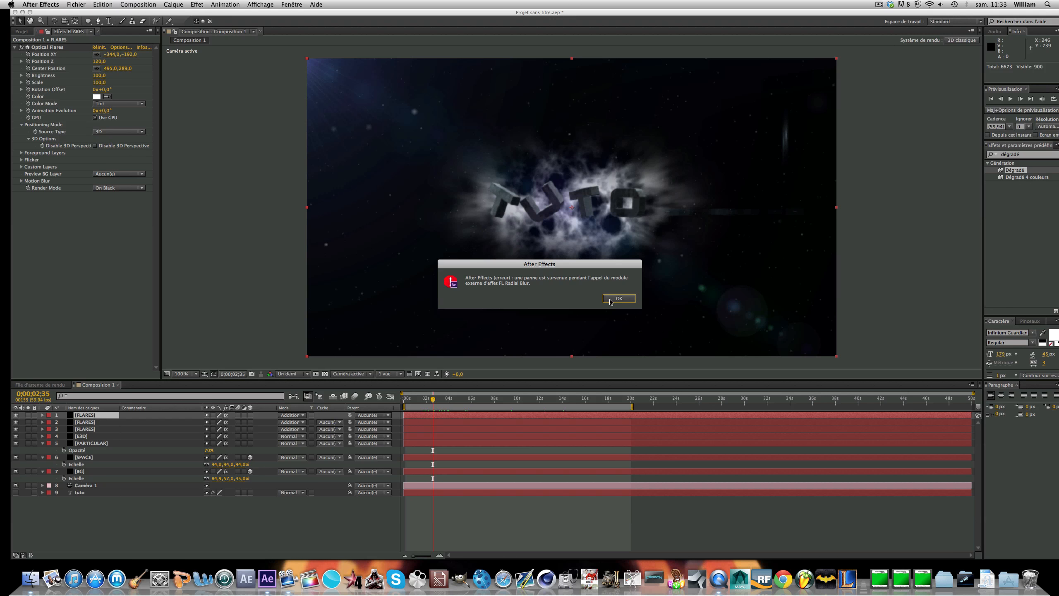
Step: Try to save the project and dismiss the Radial Blur plug-in error
click(76, 4)
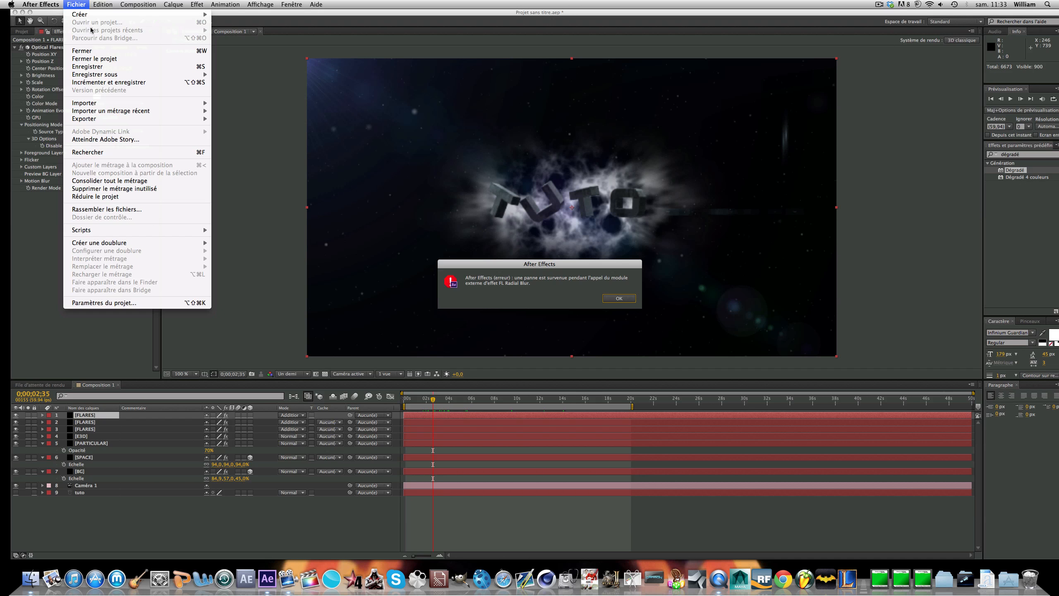
click(99, 68)
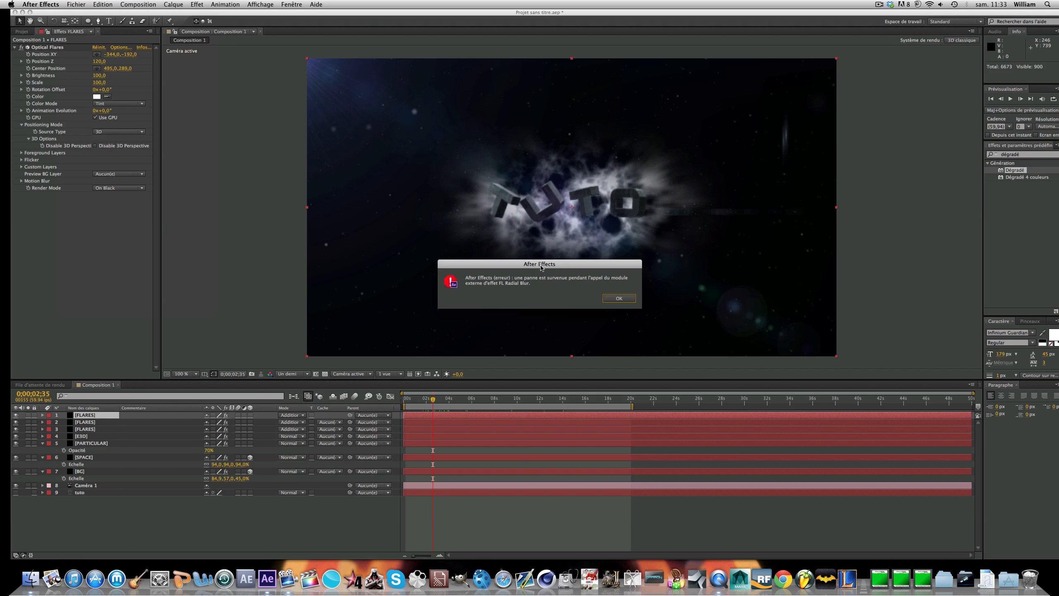
drag(540, 264, 522, 260)
click(591, 295)
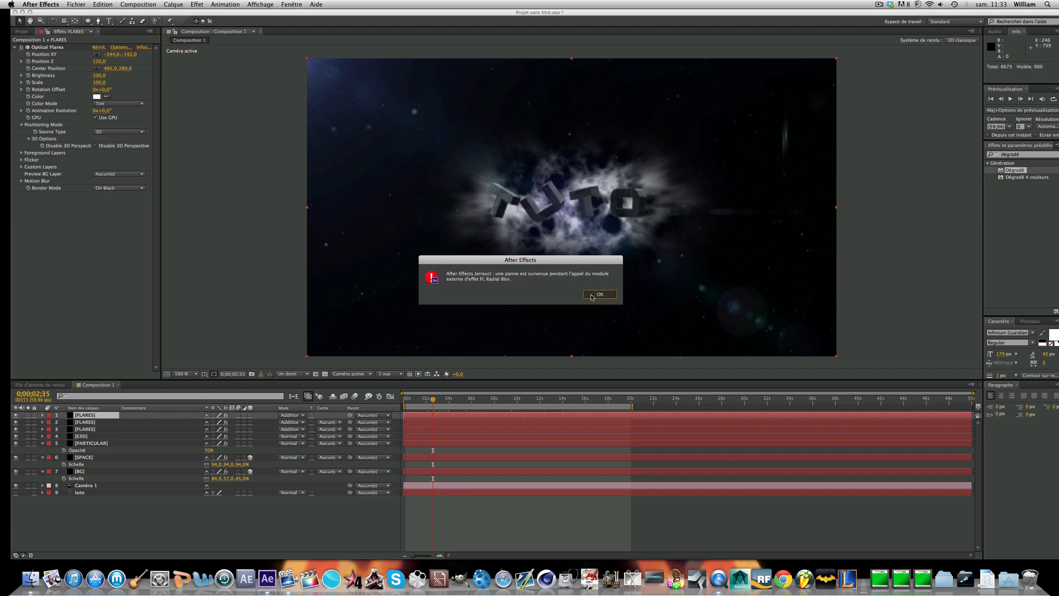
click(616, 298)
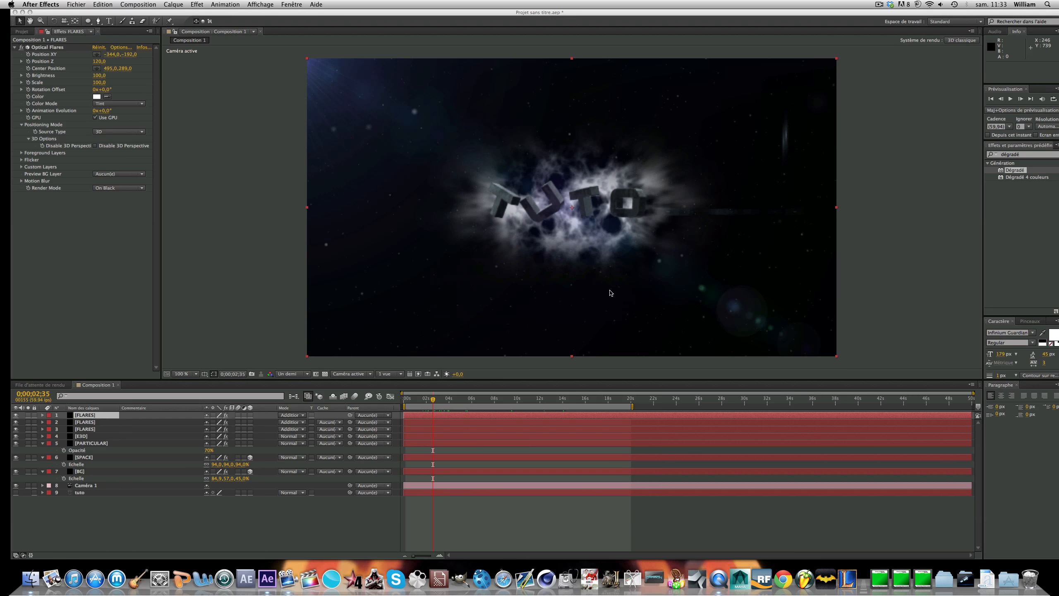
click(879, 4)
click(888, 30)
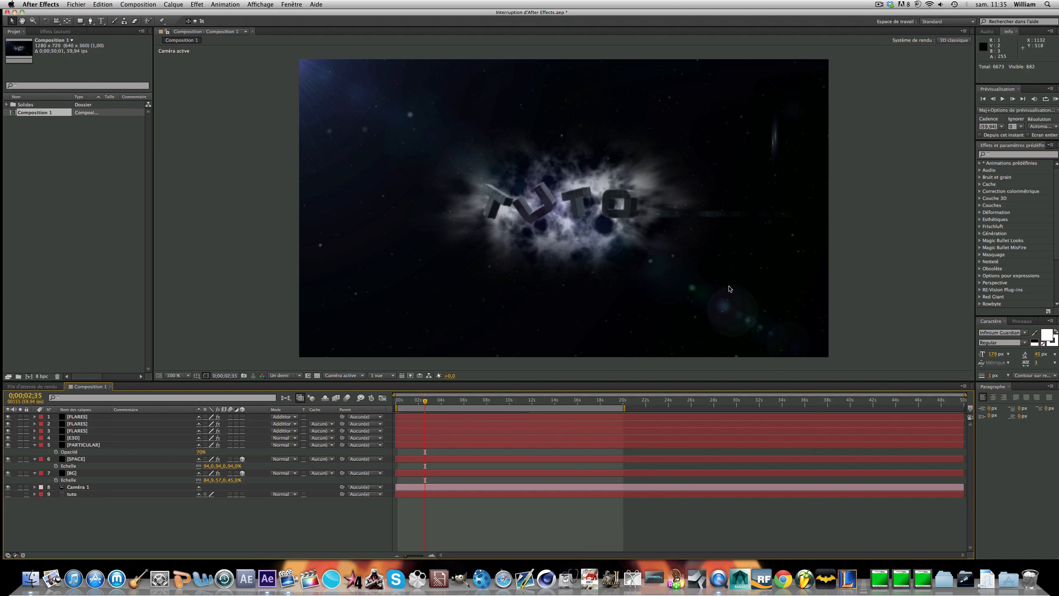
Step: Set the preview resolution to a third and move the current time to 0;00;06;44
click(440, 402)
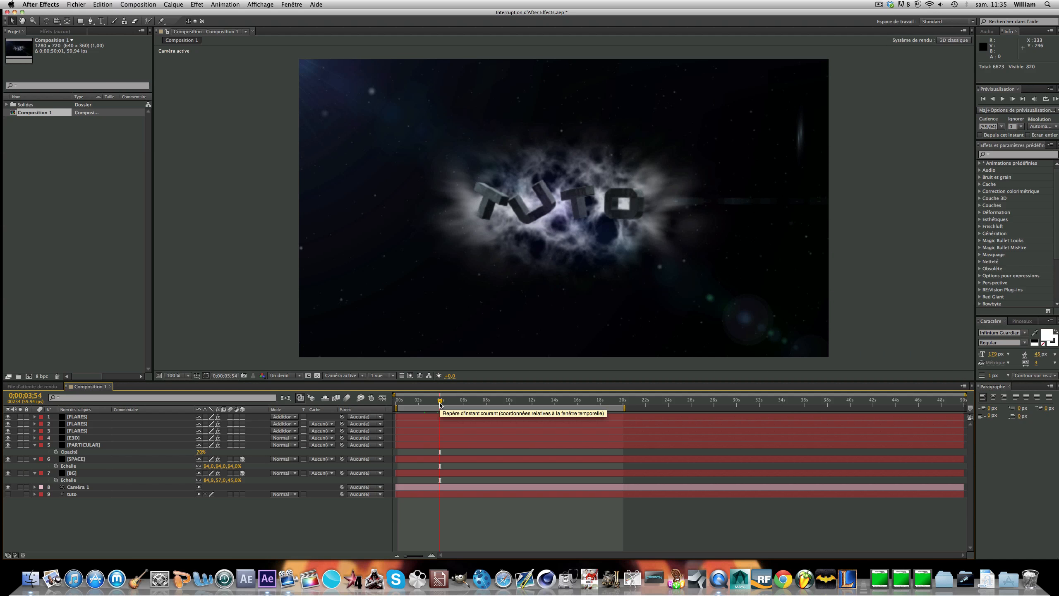
click(278, 375)
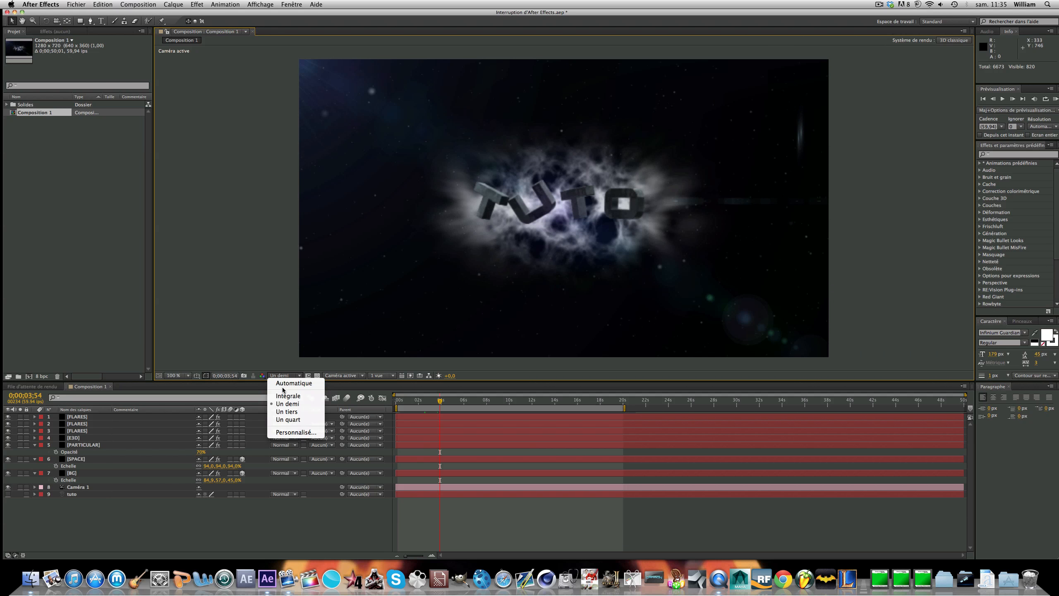
click(286, 412)
click(454, 402)
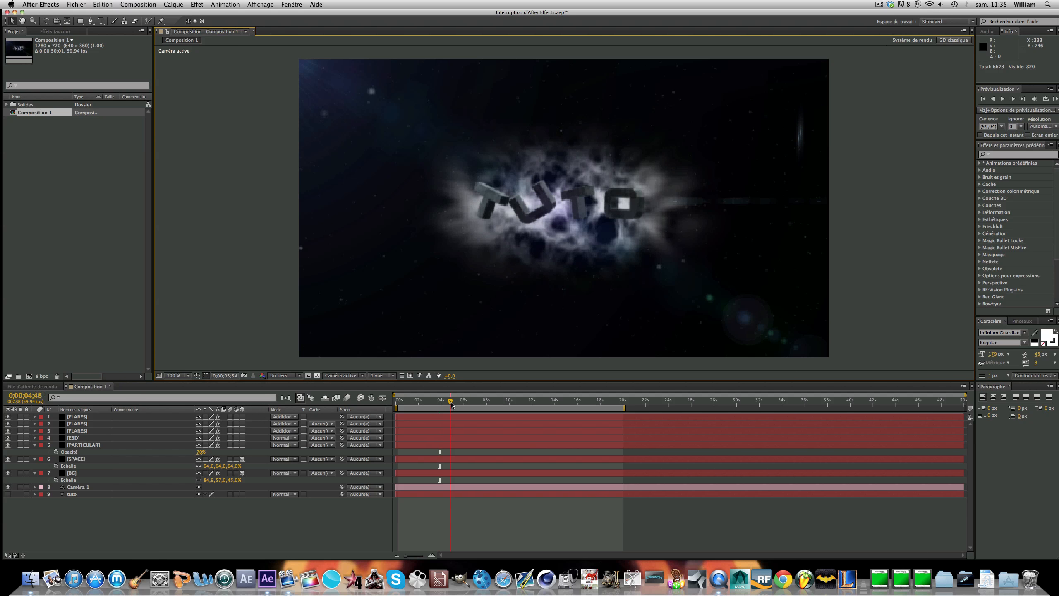
mouse_move(459, 405)
mouse_down()
mouse_move(499, 411)
mouse_move(472, 412)
mouse_up()
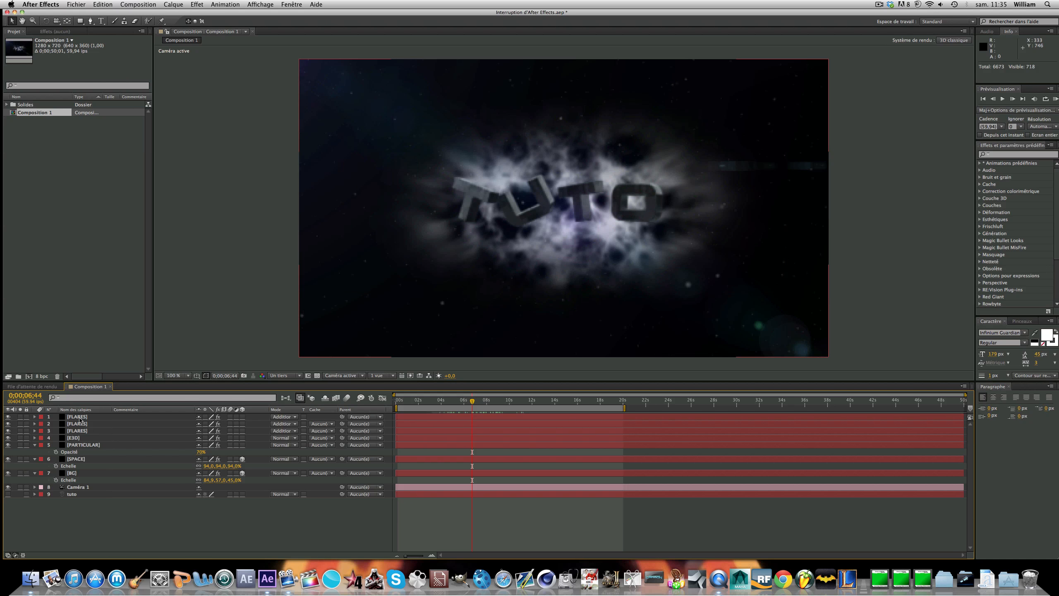
Step: Precompose all layers of Composition 1 into a single precomposition with the default name
click(77, 416)
key(super+a)
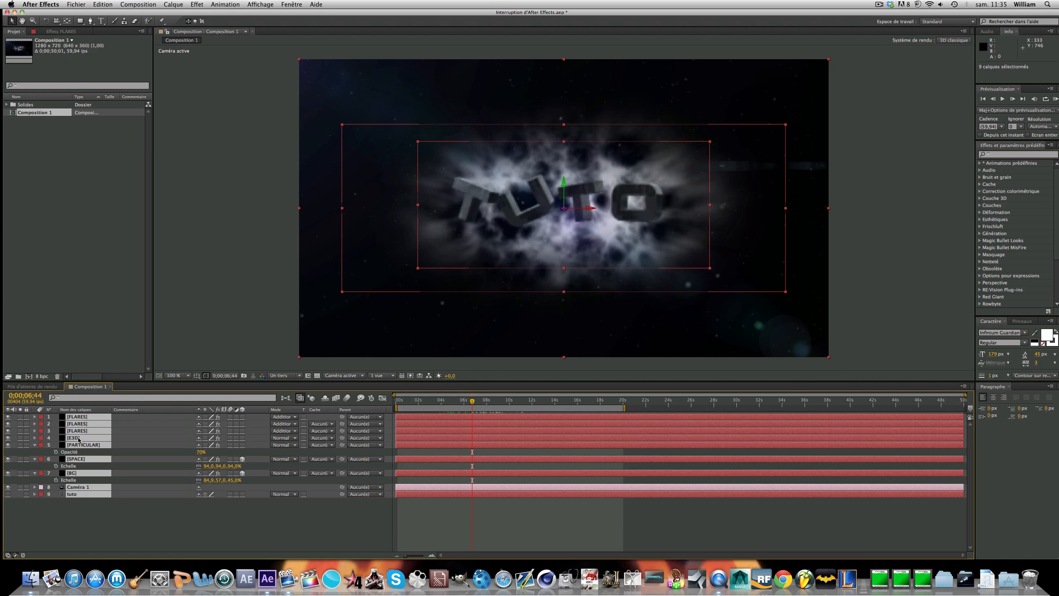
right_click(79, 443)
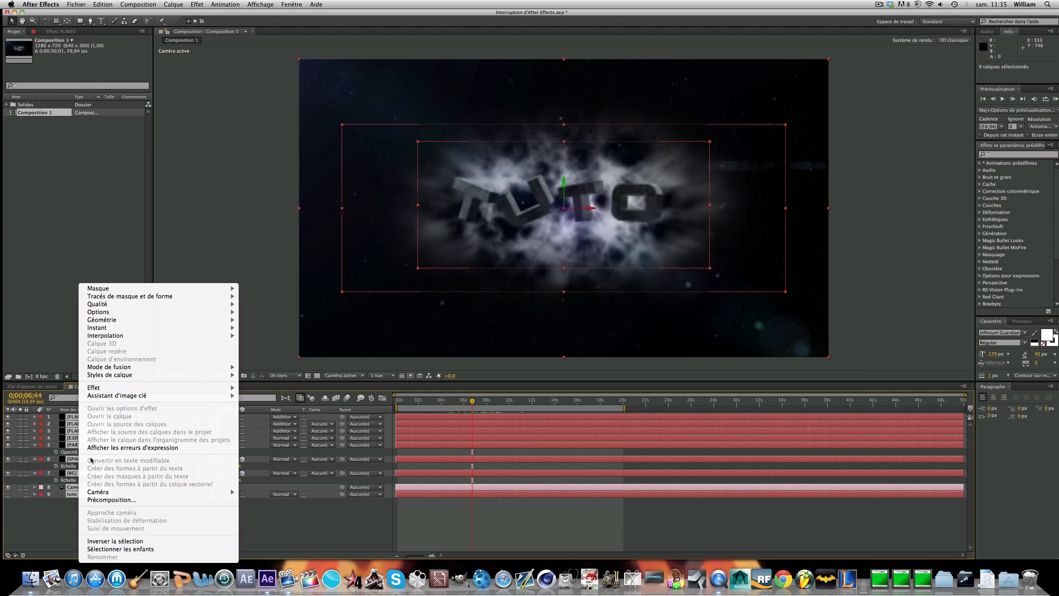
click(94, 501)
click(586, 299)
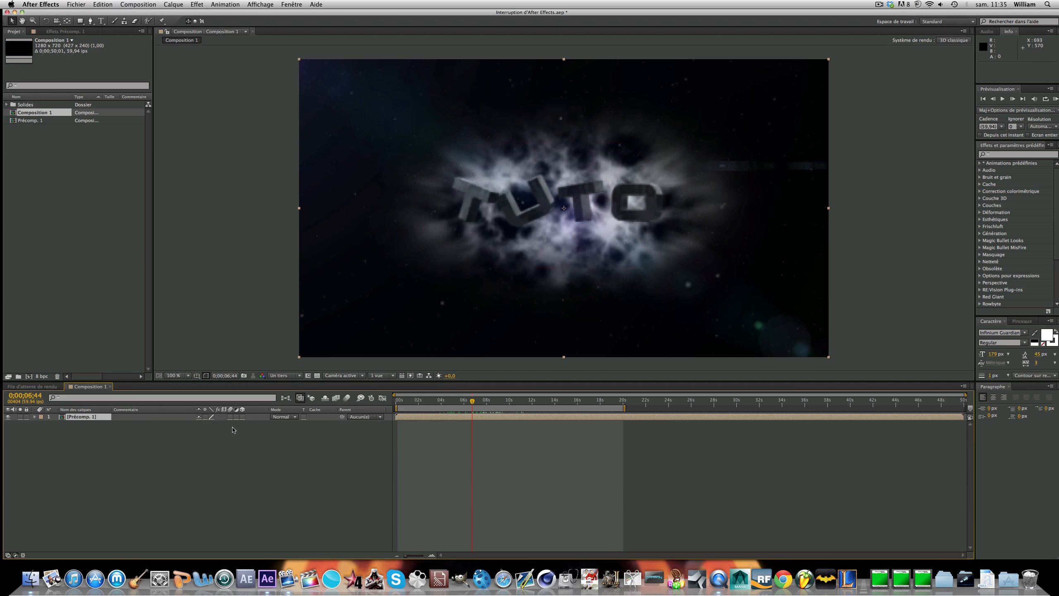
Step: Create an adjustment layer above the precomposition
click(1000, 154)
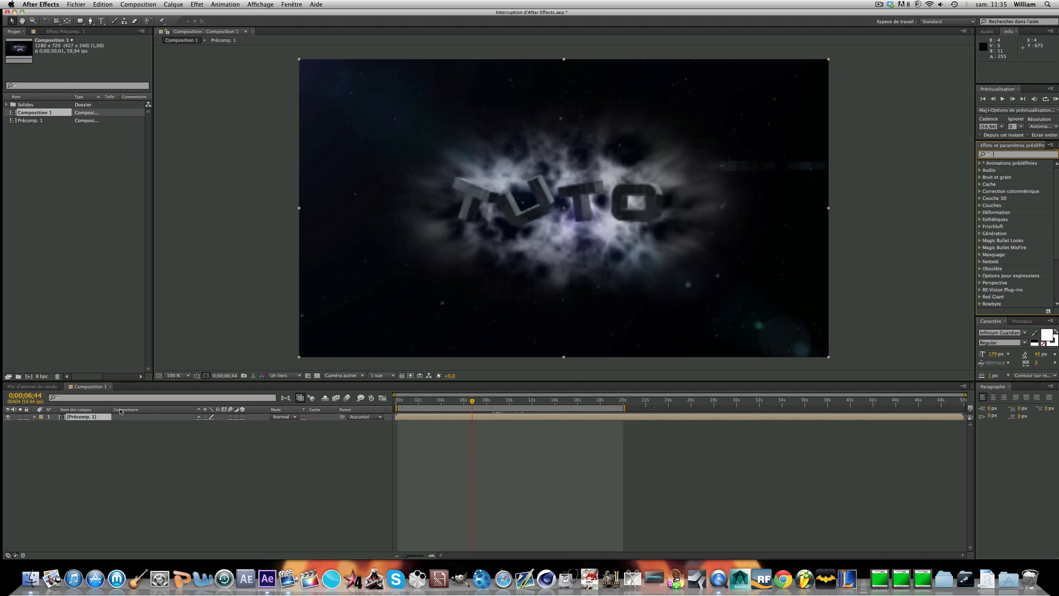
click(100, 458)
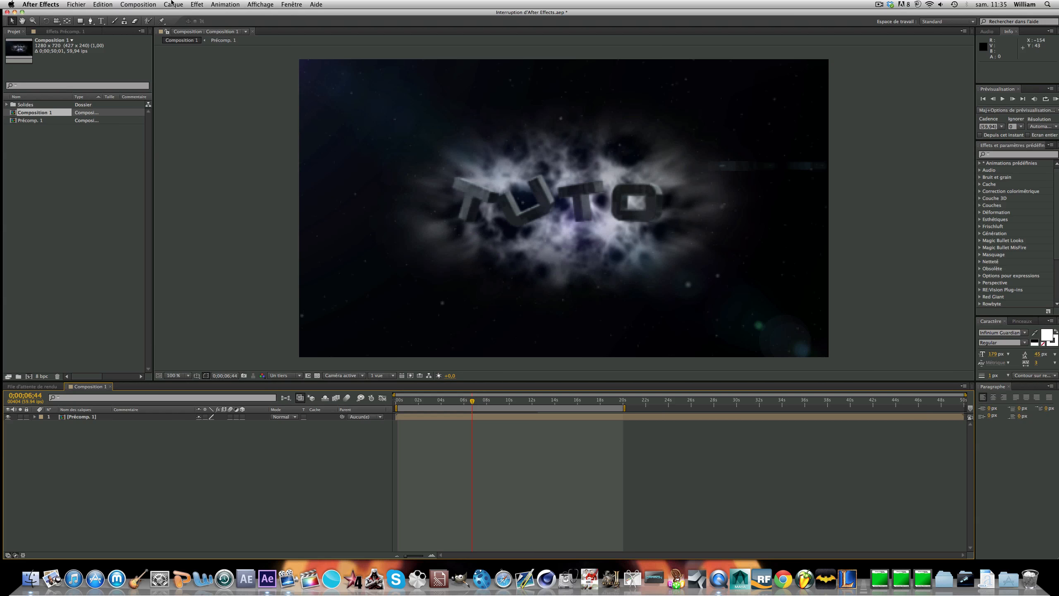
click(172, 4)
mouse_move(179, 14)
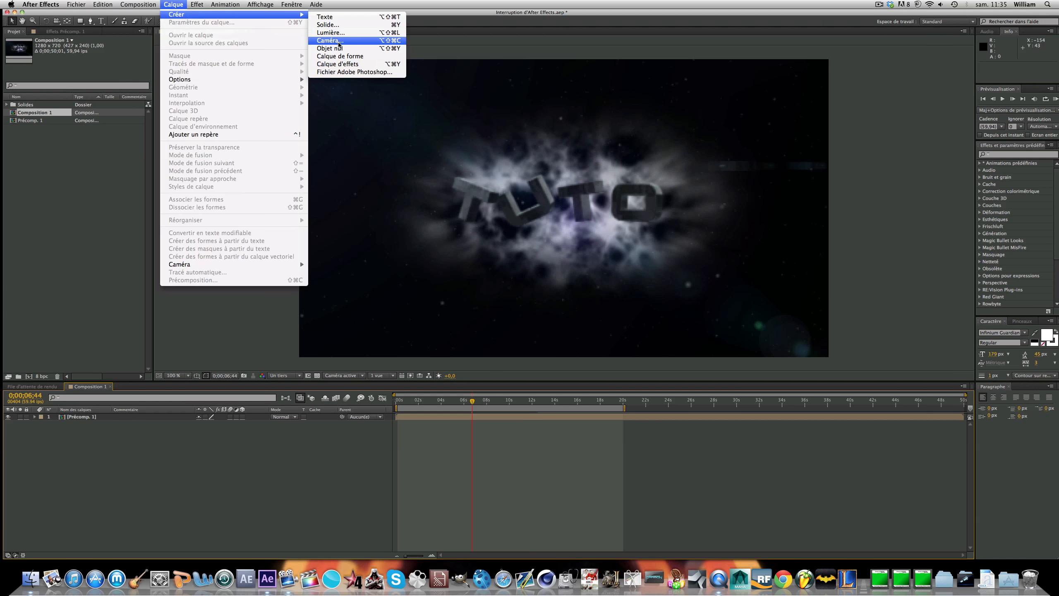
click(339, 64)
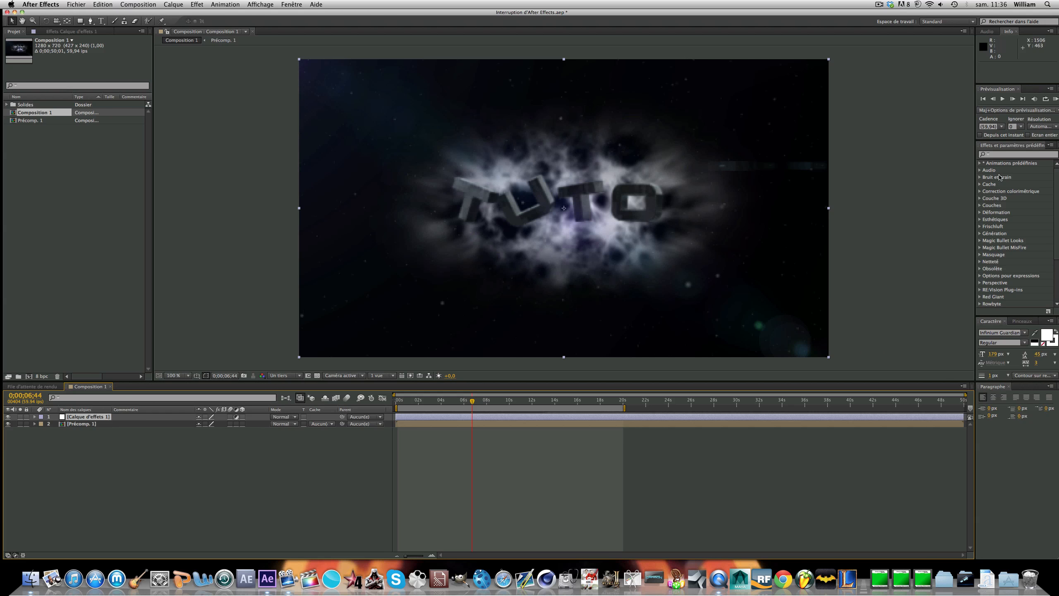
Step: Find the Magic Bullet Looks effect by searching for "looks" and apply it to the adjustment layer
click(998, 155)
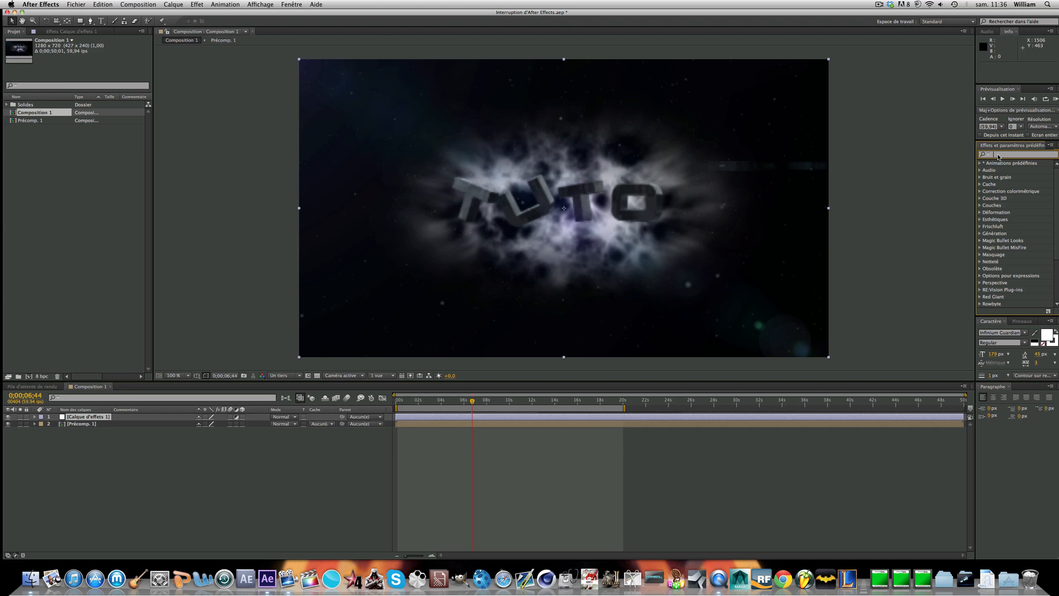
click(998, 154)
text(looks)
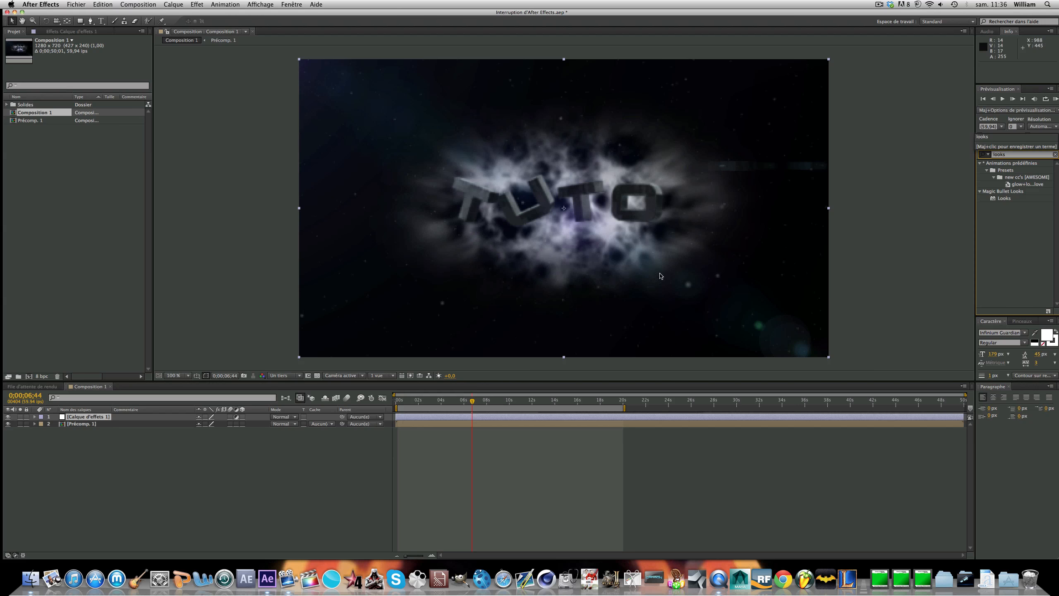
double_click(1007, 199)
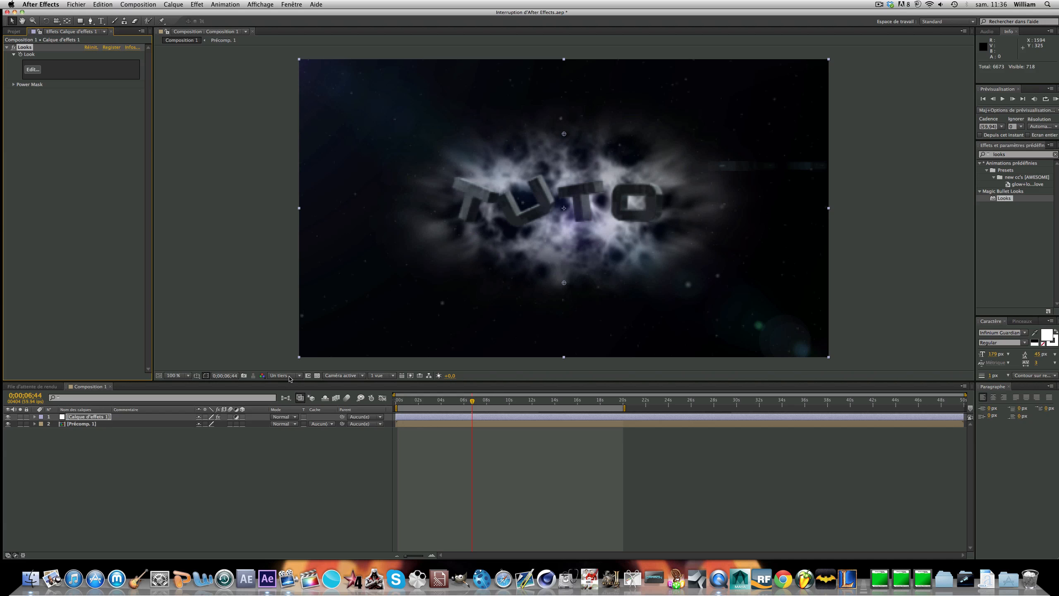
Step: Set the preview resolution to full and open the Looks effect's editor
click(287, 376)
click(288, 397)
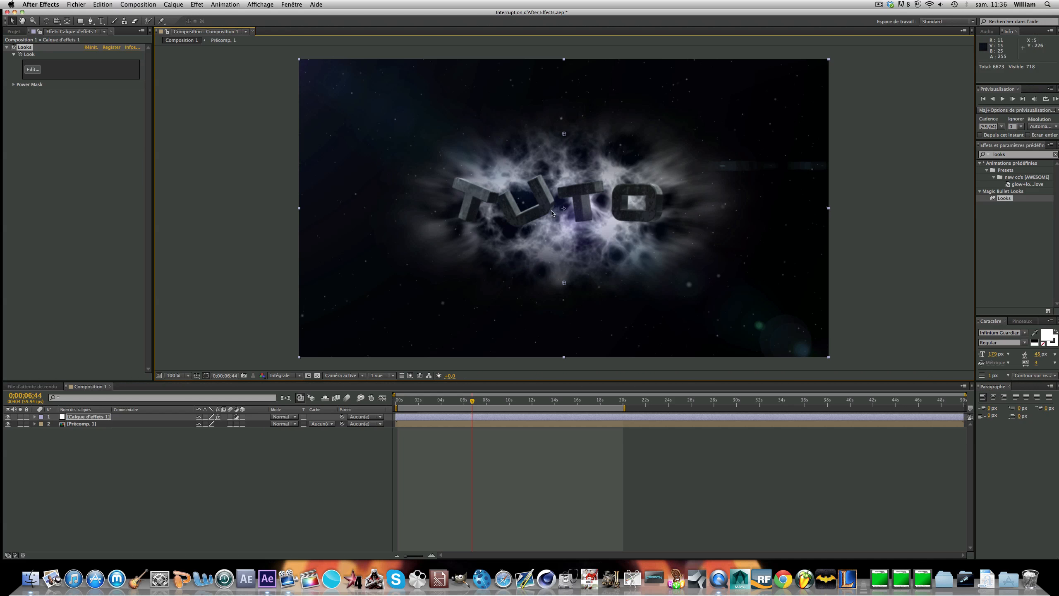
click(33, 69)
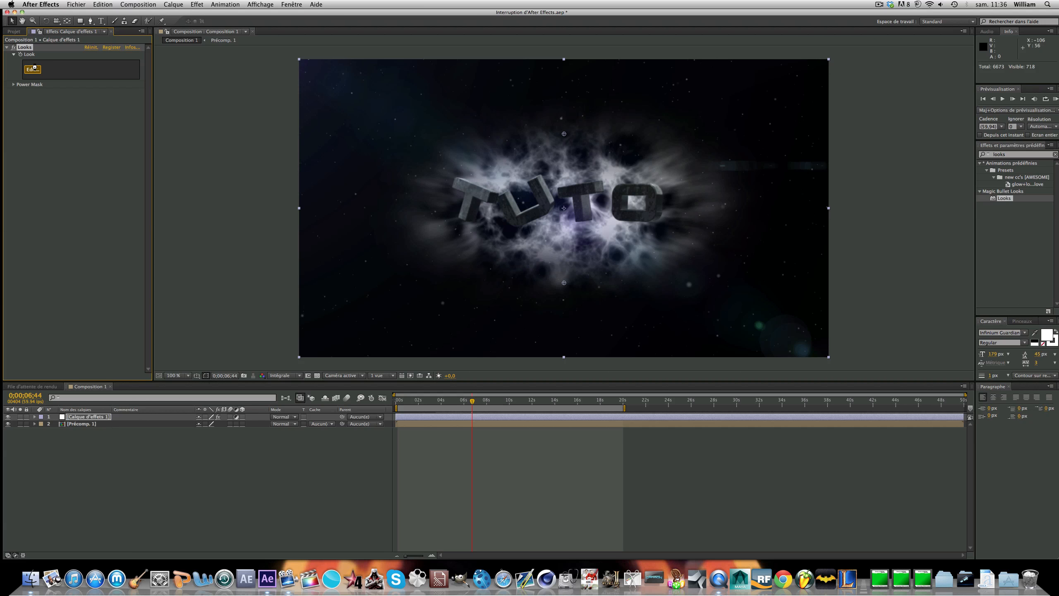
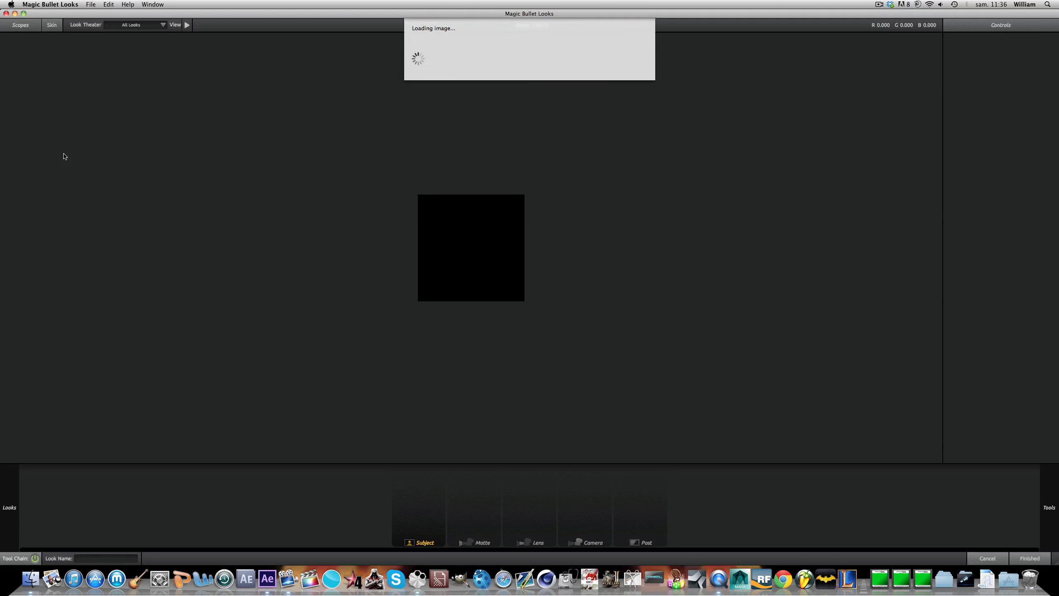
Step: Add the Curves, Pop and Saturation tools to the Subject stage of the look
mouse_move(1047, 337)
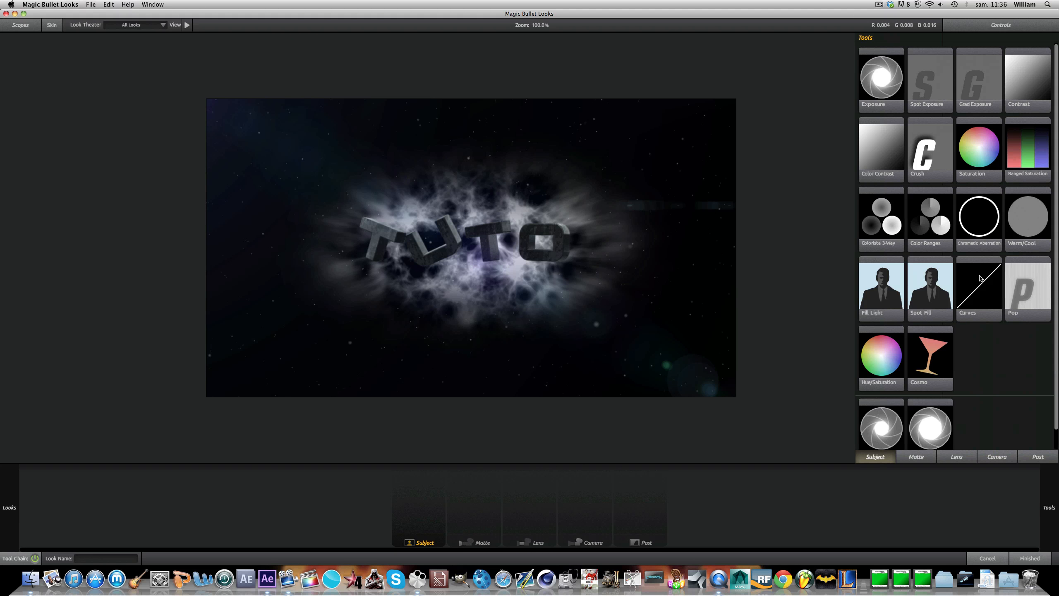
drag(979, 282, 502, 283)
double_click(1040, 293)
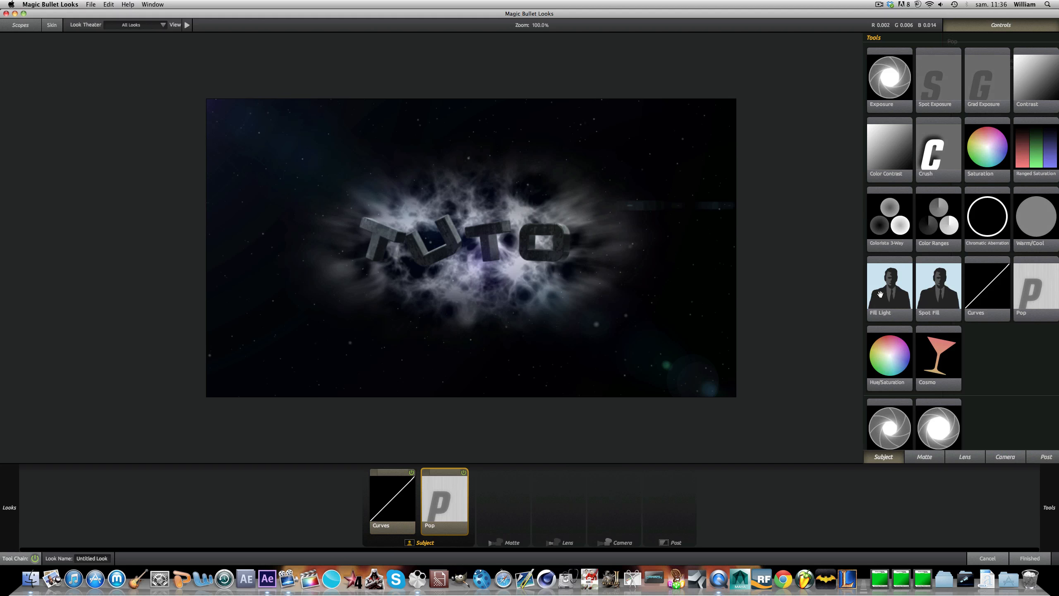
double_click(973, 163)
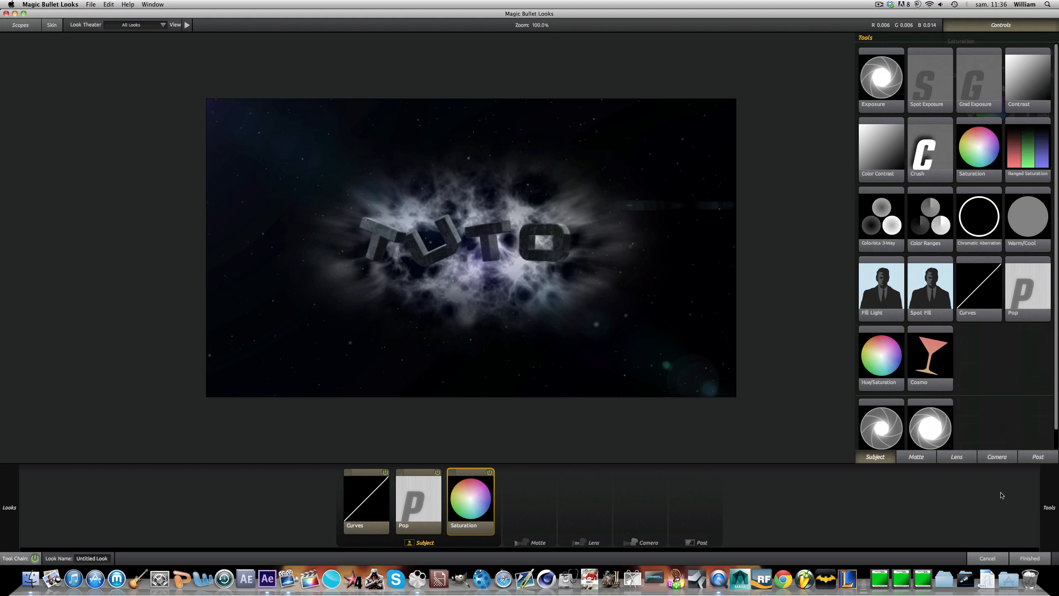
Step: Add a Vignette to the Lens stage and the Full Neg Bleach preset to the Camera stage
mouse_move(1058, 401)
click(957, 457)
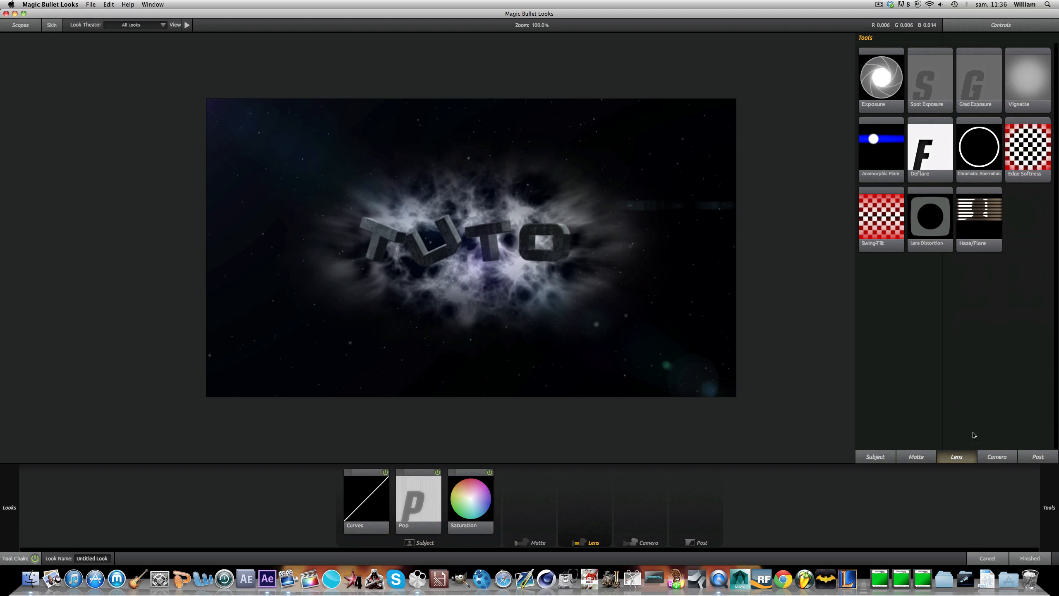
double_click(1018, 86)
mouse_move(1057, 417)
click(999, 457)
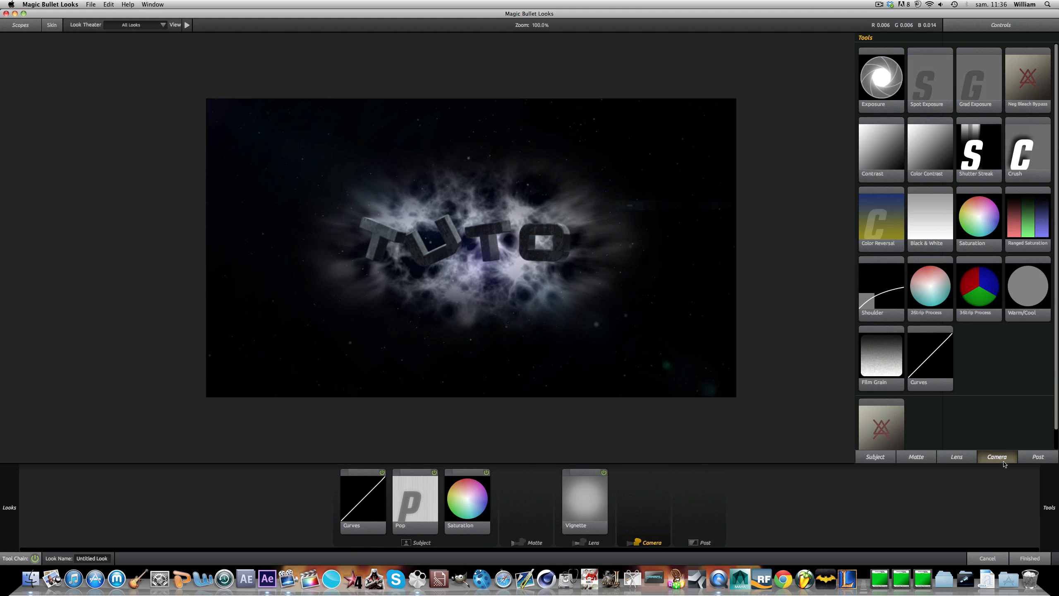
scroll(890, 428, down, 2)
double_click(888, 421)
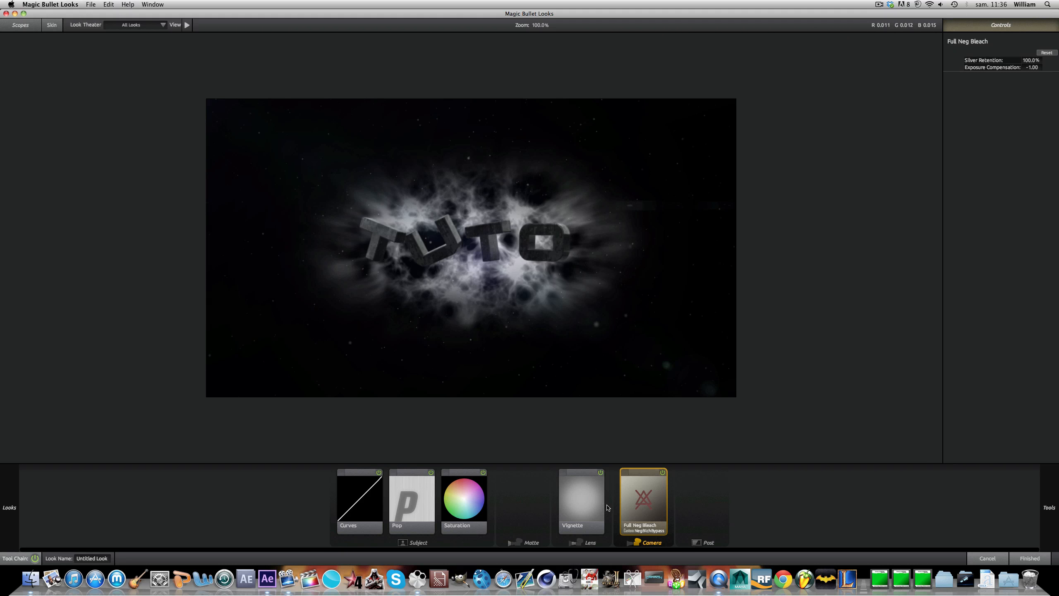
Step: Set the saturation of the look's Saturation tool to 70%
click(561, 504)
click(454, 507)
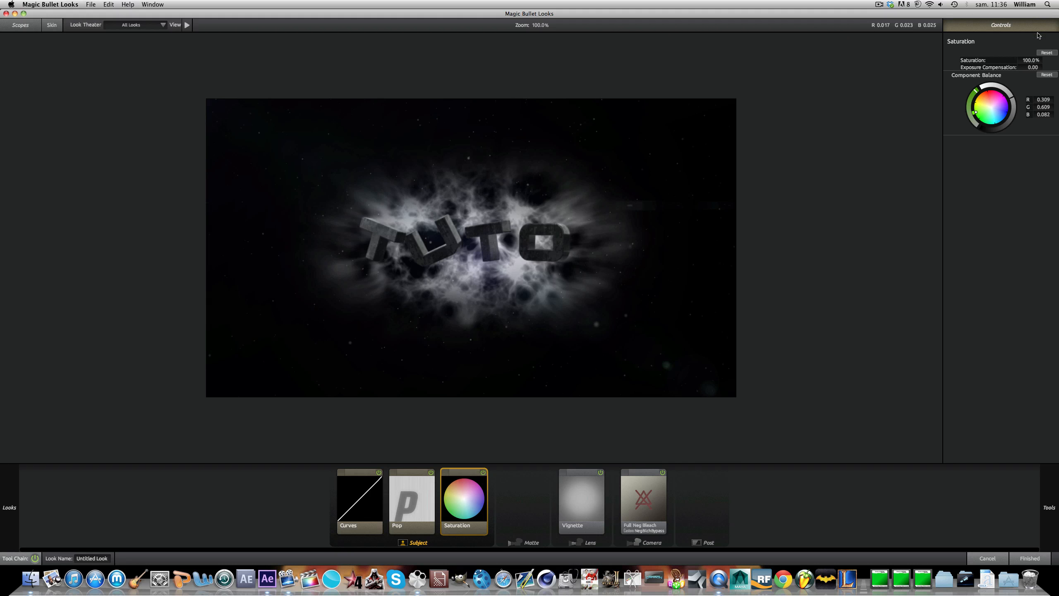
double_click(1032, 60)
text(70)
key(Return)
Step: Adjust the Pop amount of the look's Pop tool
click(421, 485)
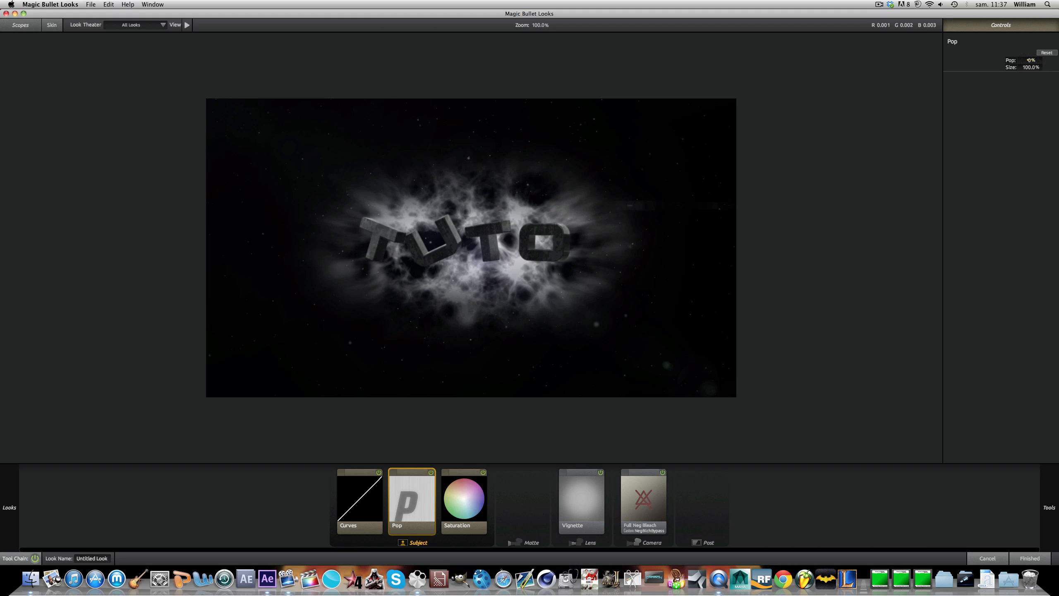
double_click(1031, 60)
key(Return)
Step: Shape the Curves tool's RGB curve into a gentle S with lower shadows and raised highlights, and finish the look
click(380, 511)
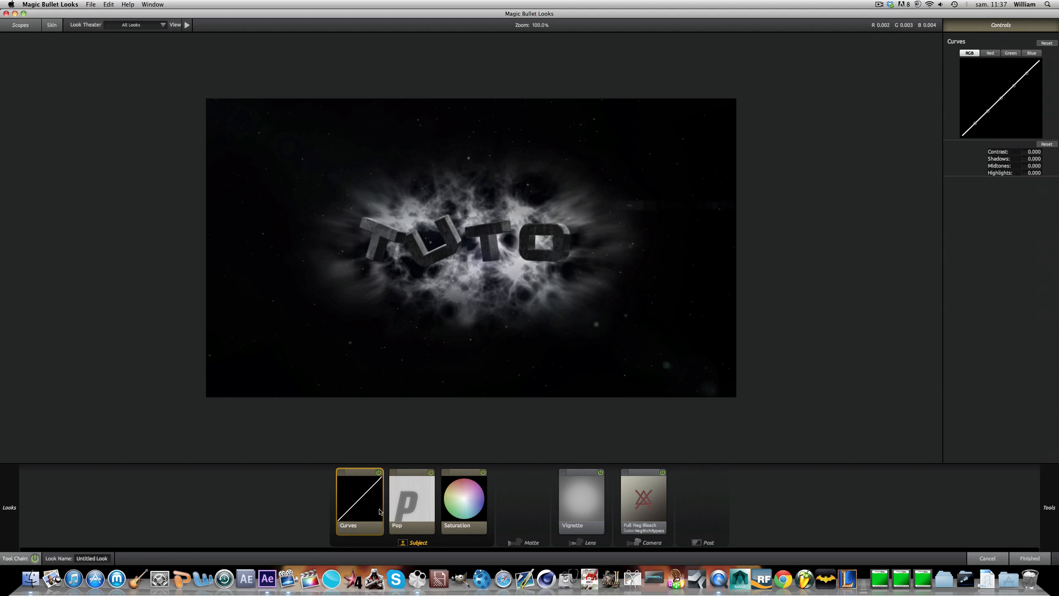
drag(988, 112, 973, 128)
drag(1015, 86, 1027, 68)
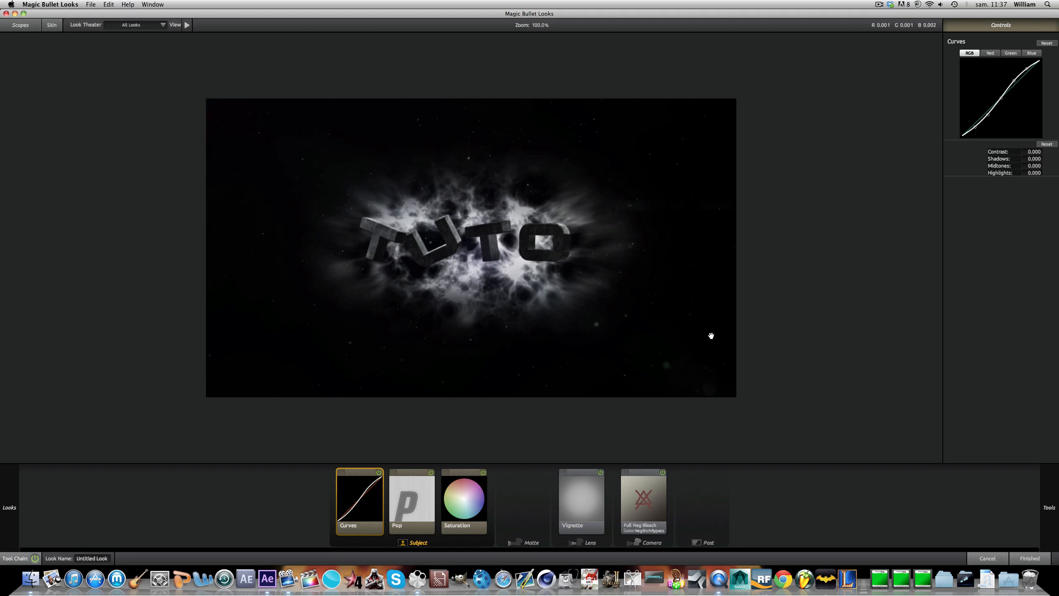
click(1035, 560)
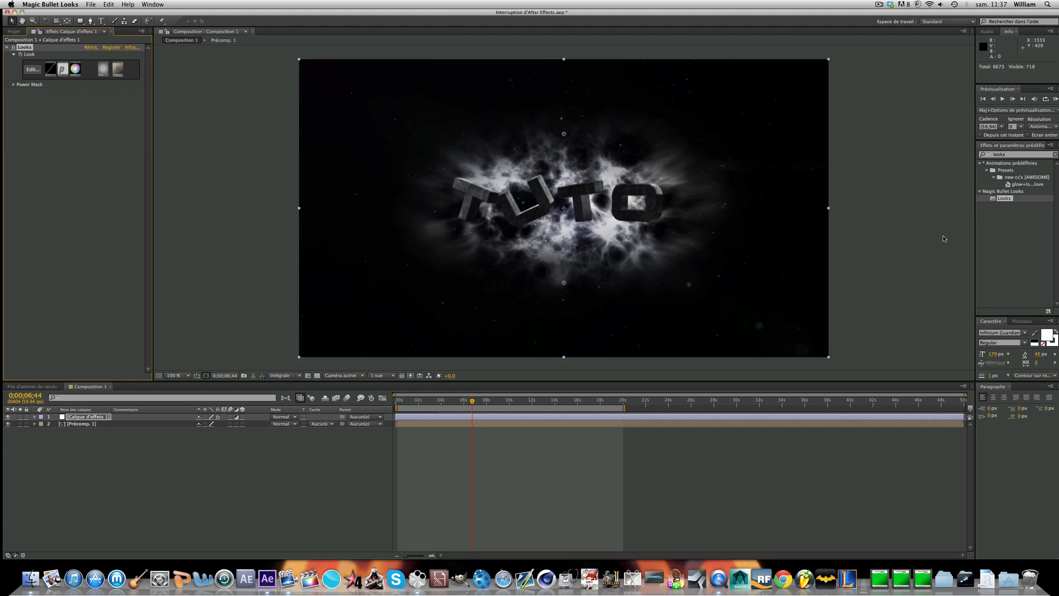
Step: Find CC Vector Blur by searching for "vector", apply it to the adjustment layer and set its Amount to 4
click(1005, 155)
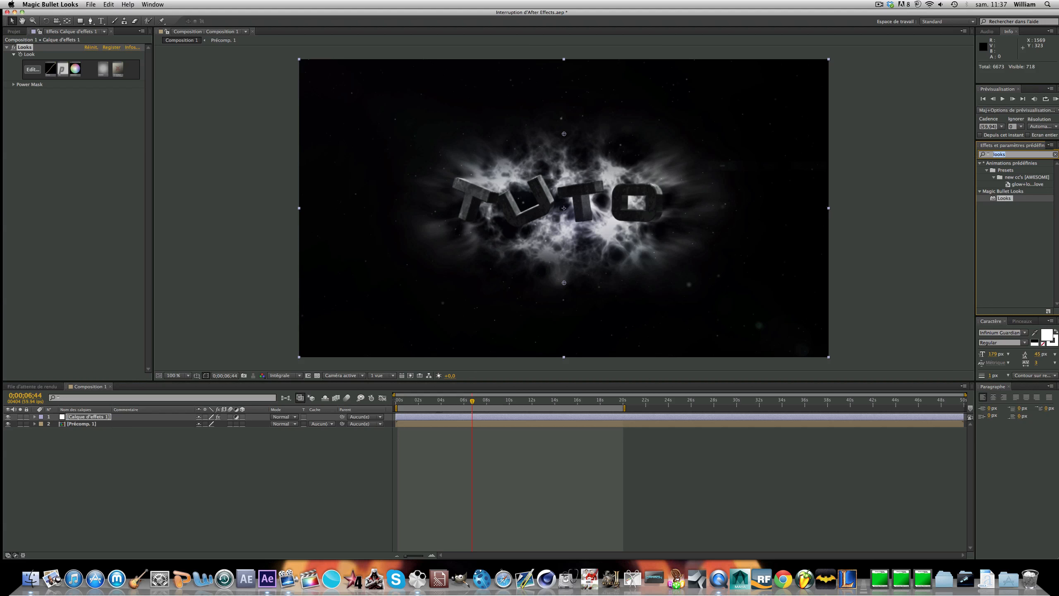
text(vector)
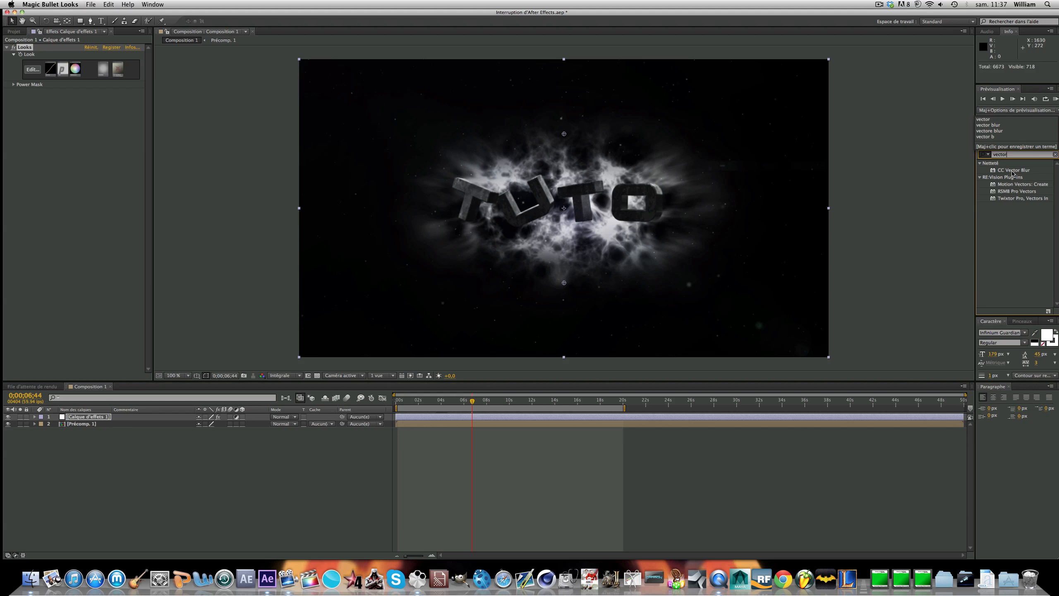
double_click(1013, 169)
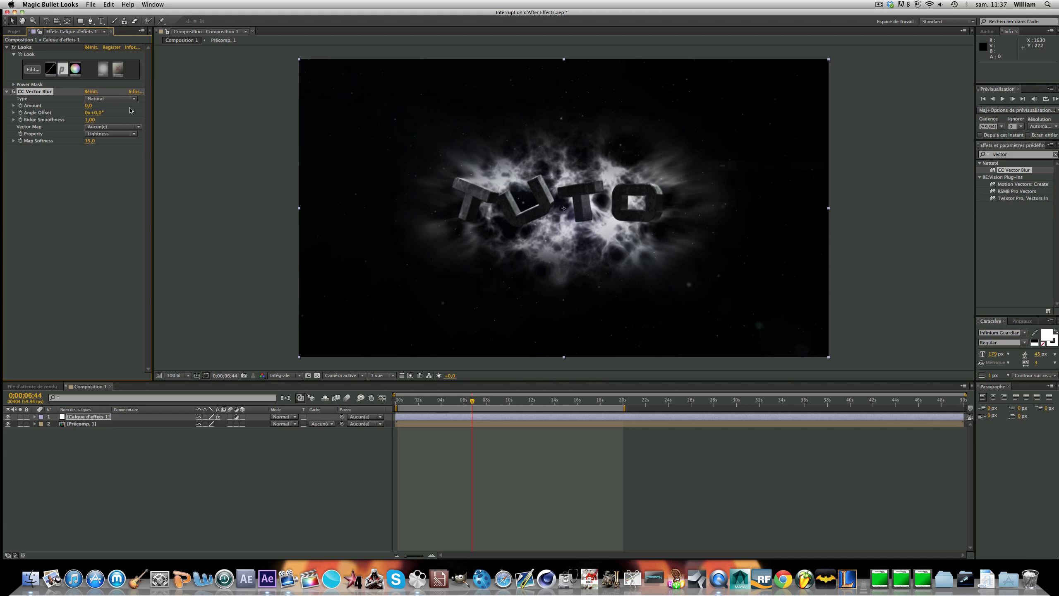
click(90, 105)
text(4)
key(Return)
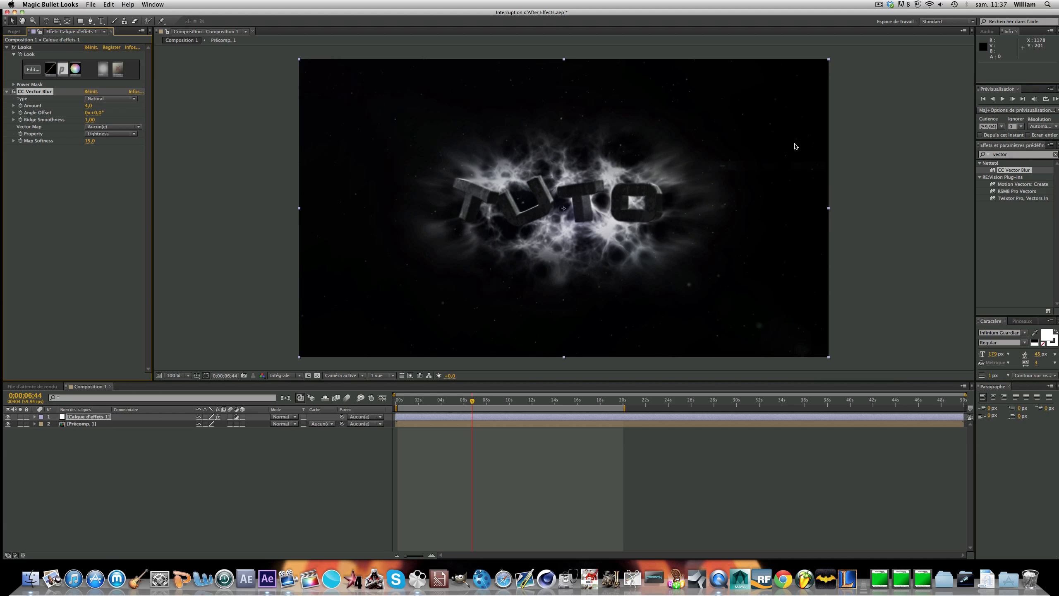
Step: Apply the Trapcode Shine effect to the adjustment layer and set its Transfer Mode to Add
click(991, 155)
text(shine)
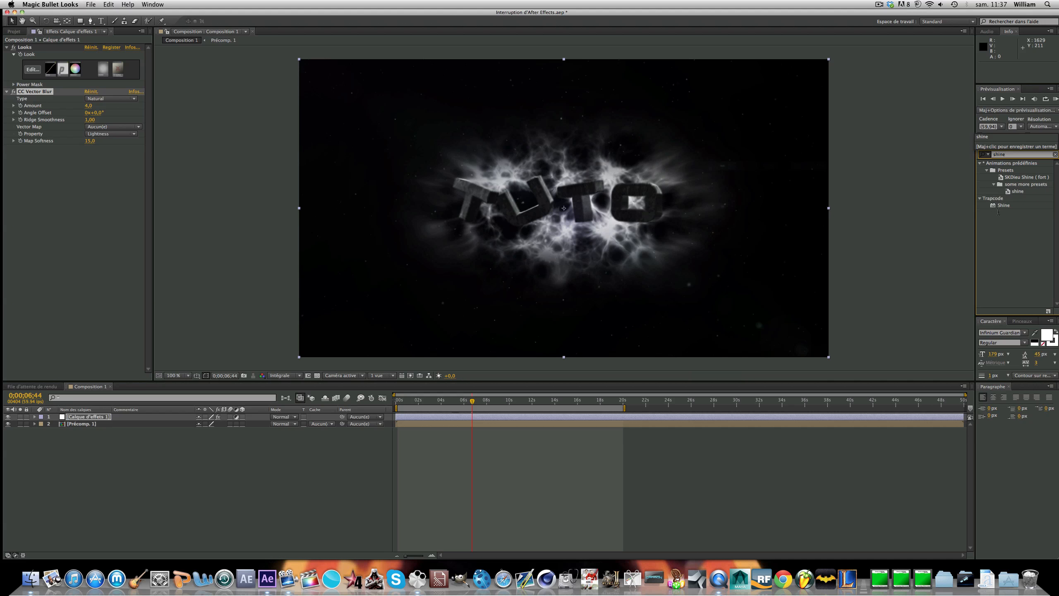
double_click(1003, 205)
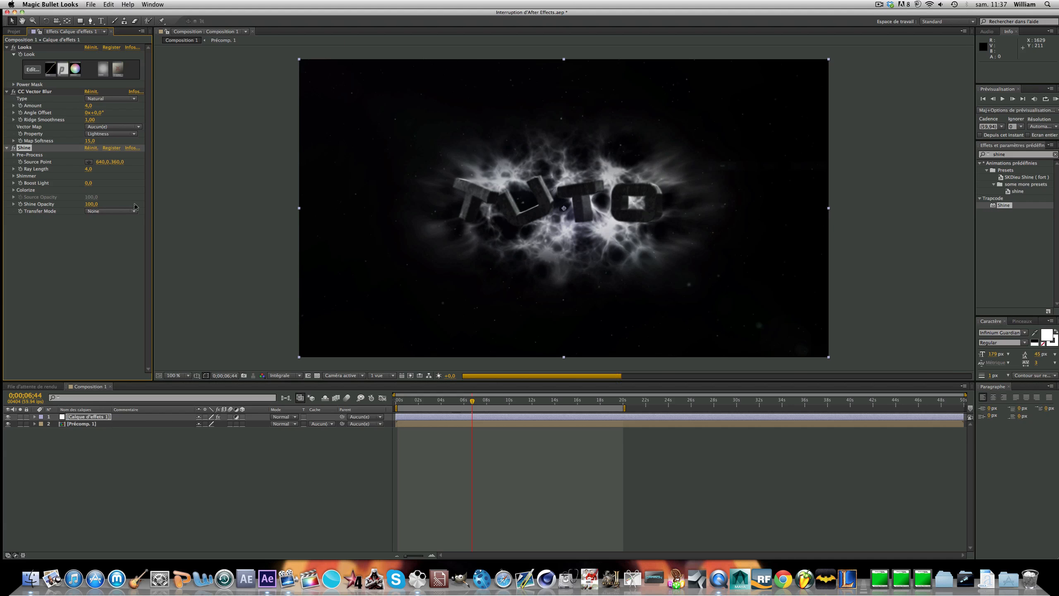
click(111, 211)
click(110, 240)
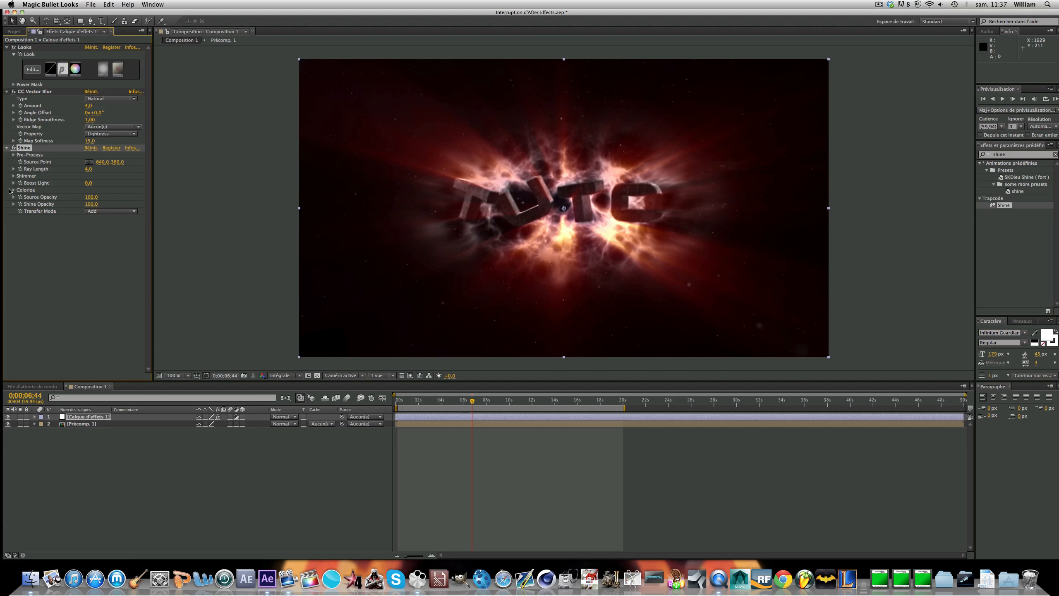
Step: Colorize the Shine effect with the Electric preset and change its Shadows color to light blue 00A8FF
click(14, 190)
click(121, 198)
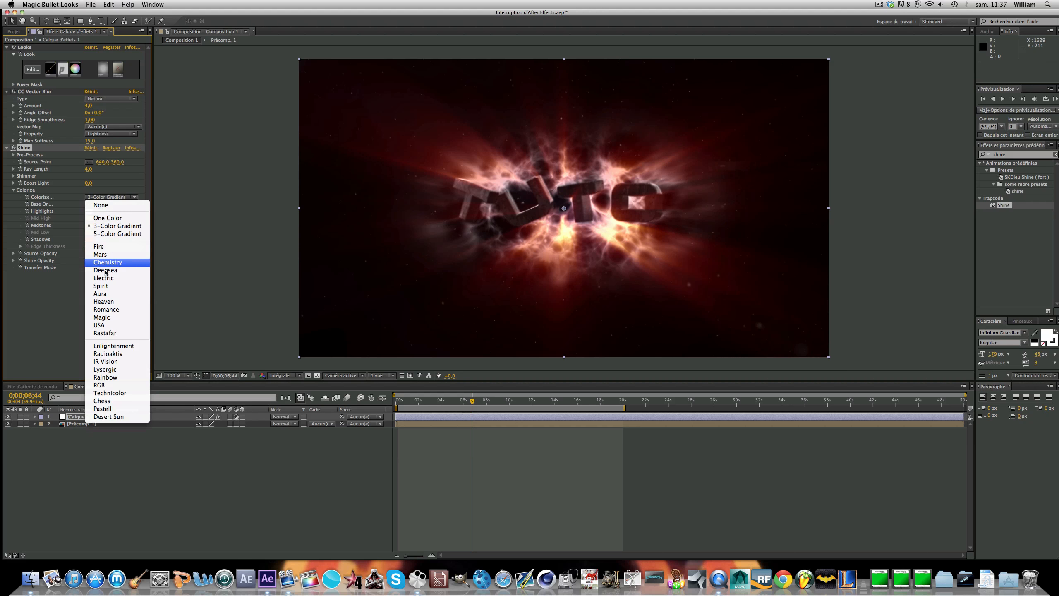
click(107, 278)
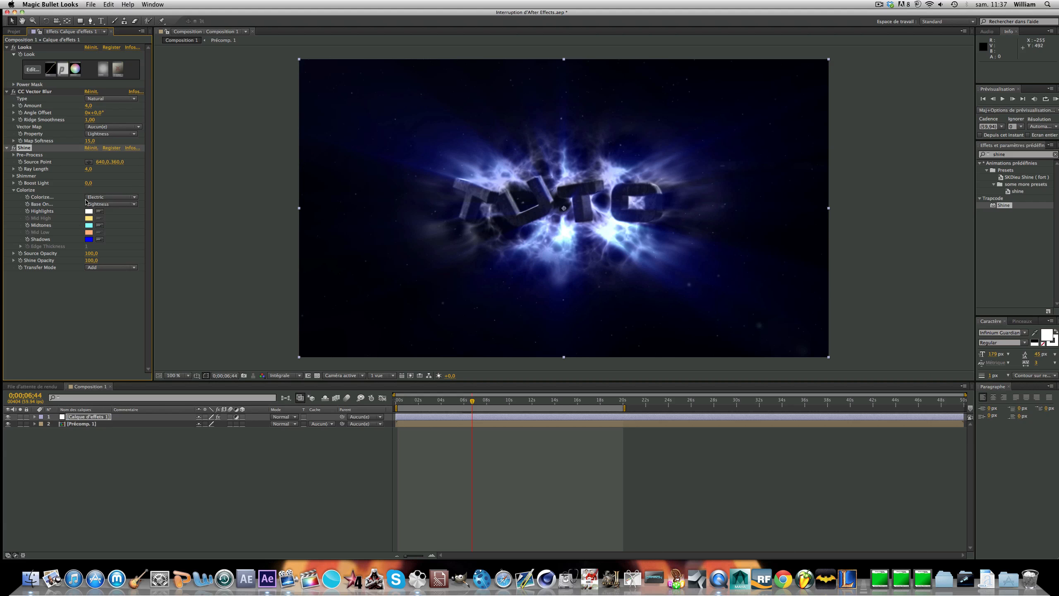
click(88, 240)
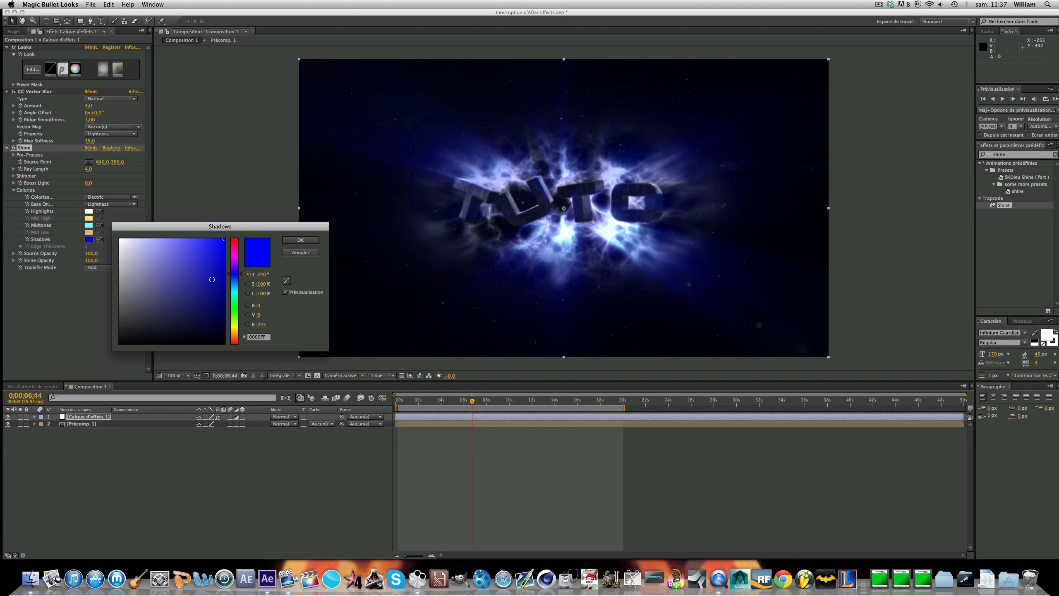
click(233, 286)
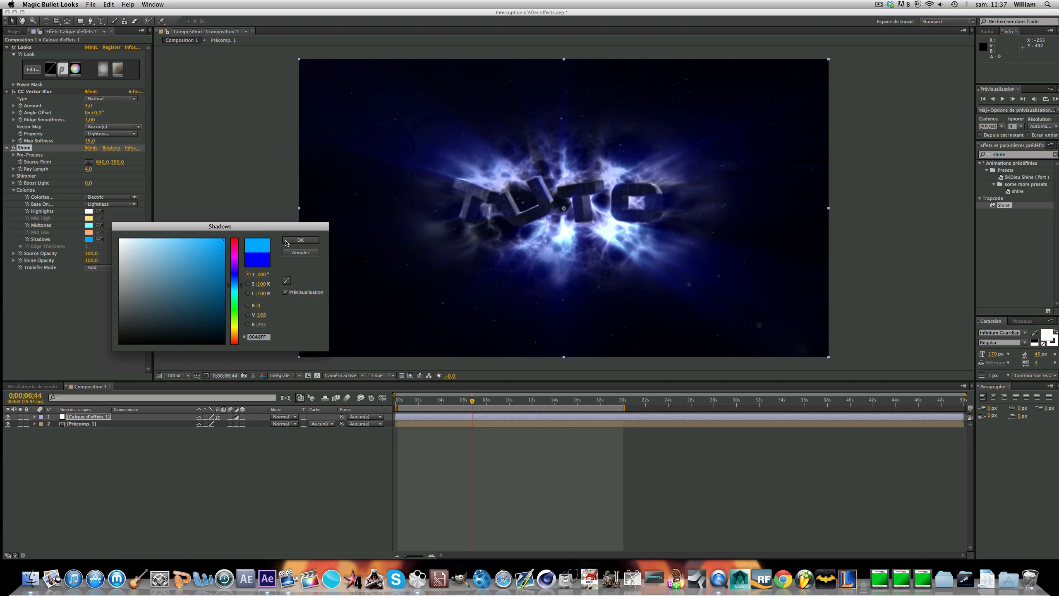
click(300, 240)
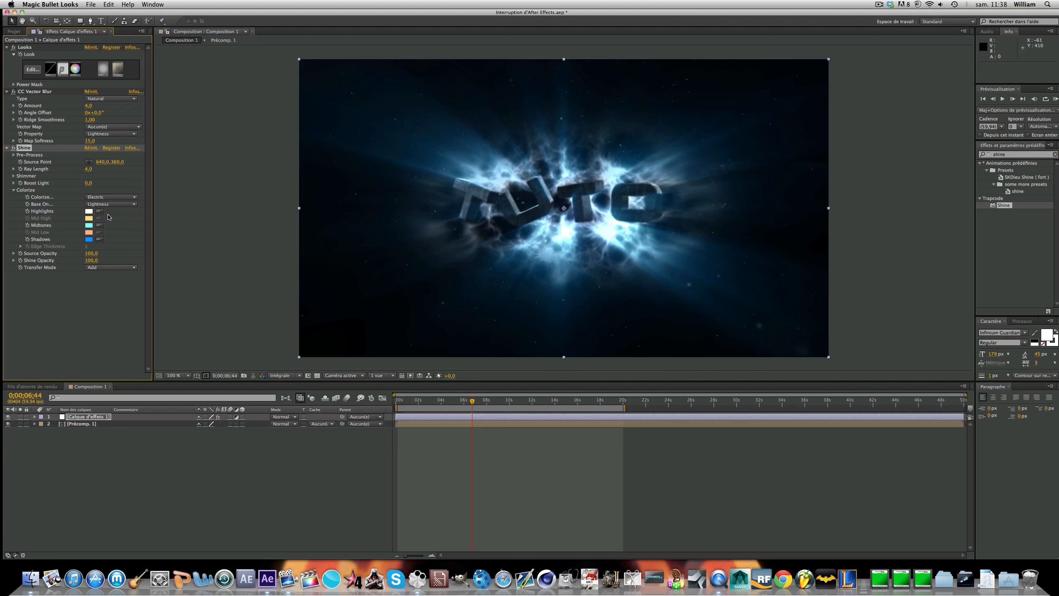
Step: Disable the Shine and CC Vector Blur effects on the adjustment layer and deselect the layer
click(82, 417)
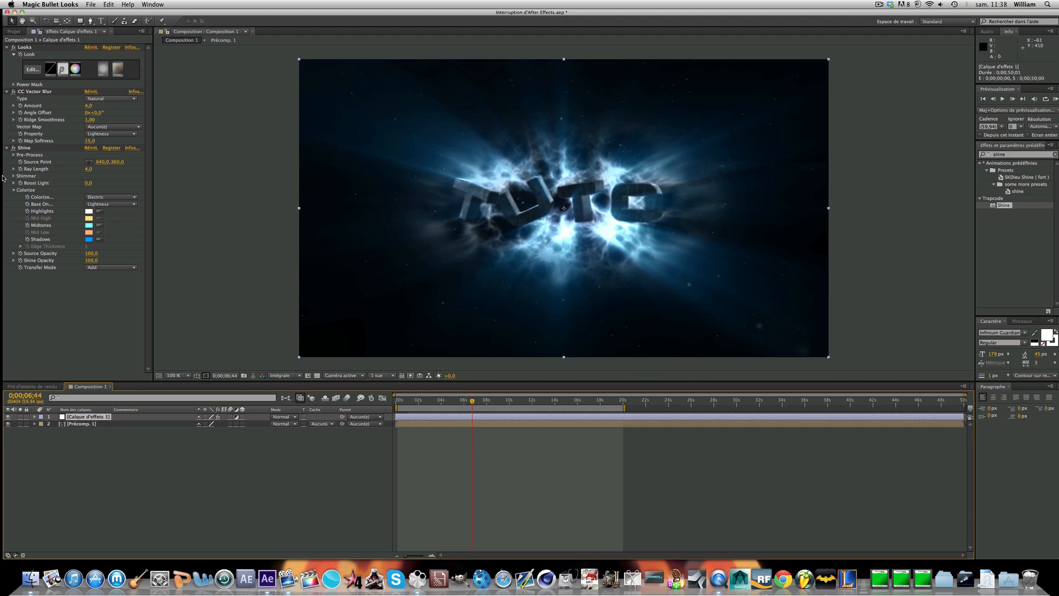
click(13, 148)
click(13, 91)
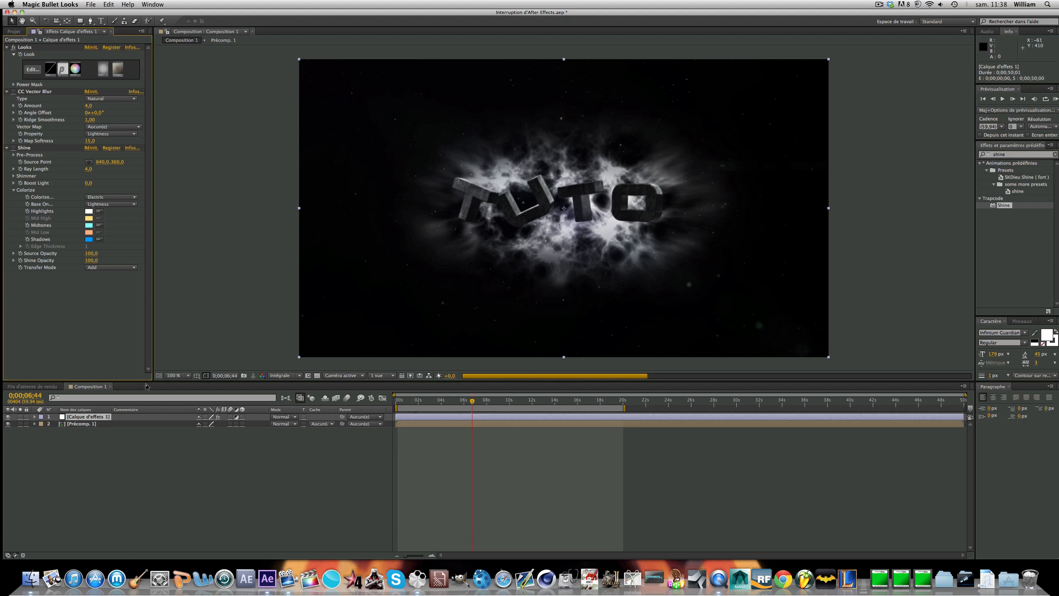
click(144, 447)
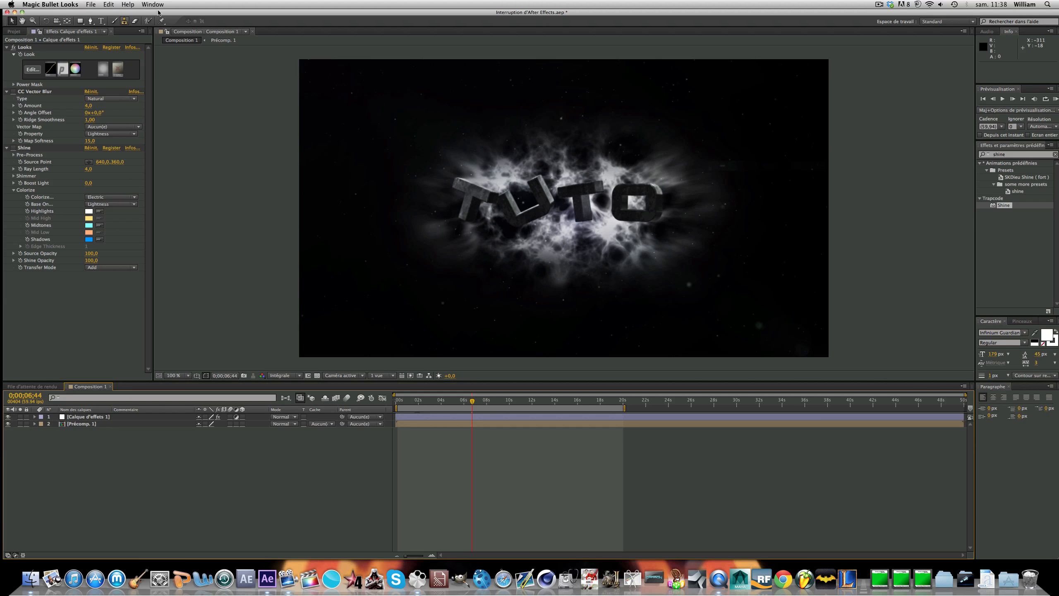
Step: Create a second adjustment layer above the existing one in Composition 1
click(265, 3)
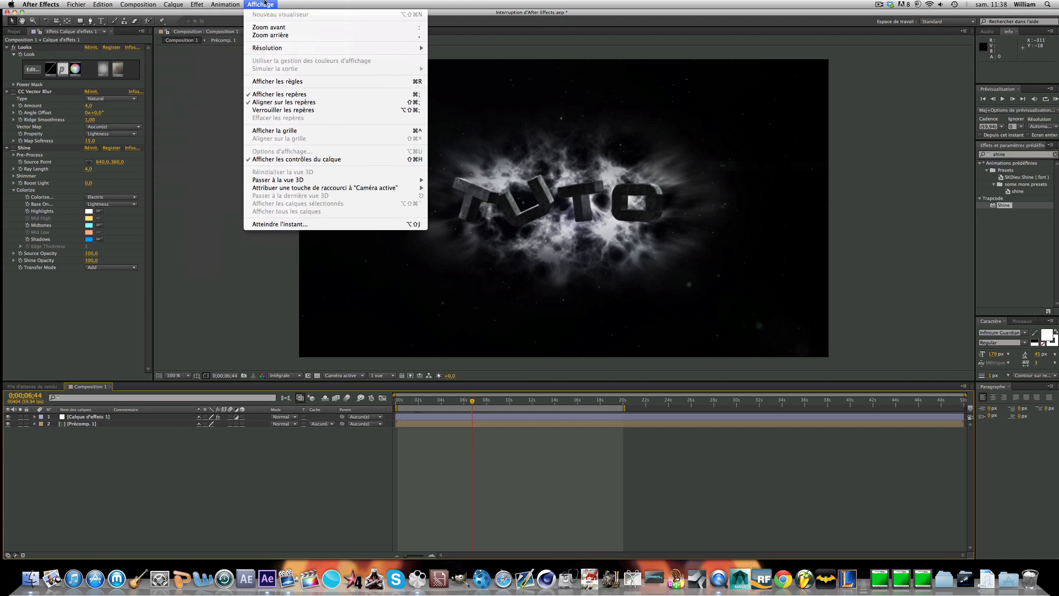
click(265, 3)
click(41, 4)
click(166, 101)
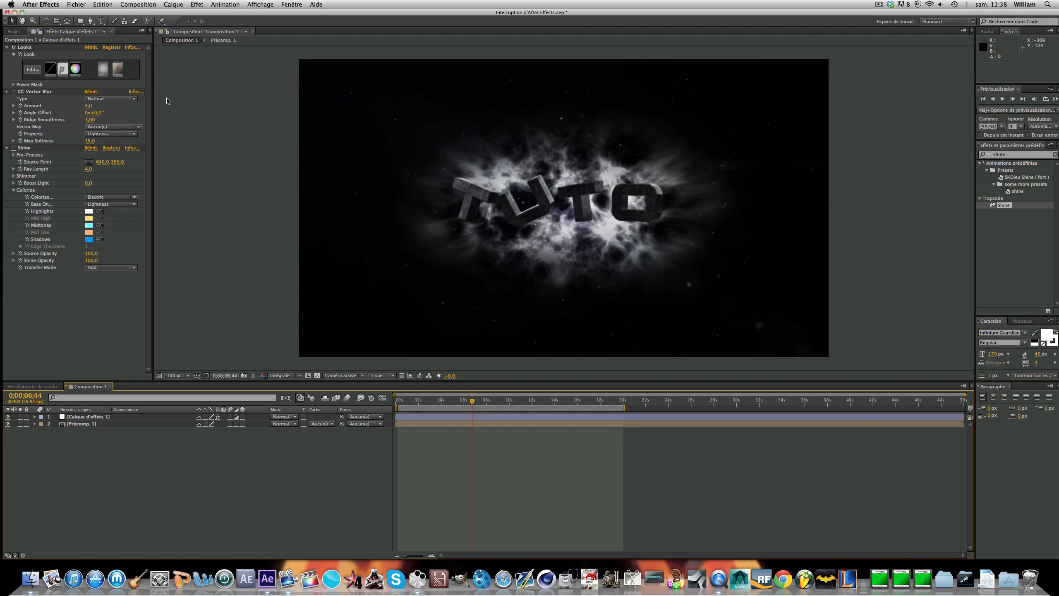
click(183, 4)
mouse_move(267, 14)
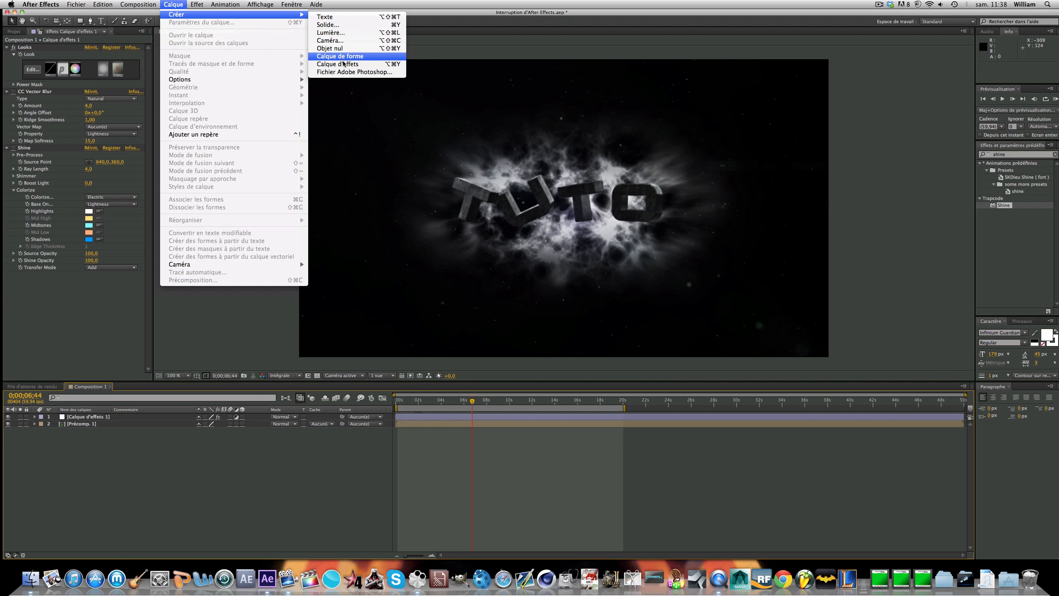
click(343, 64)
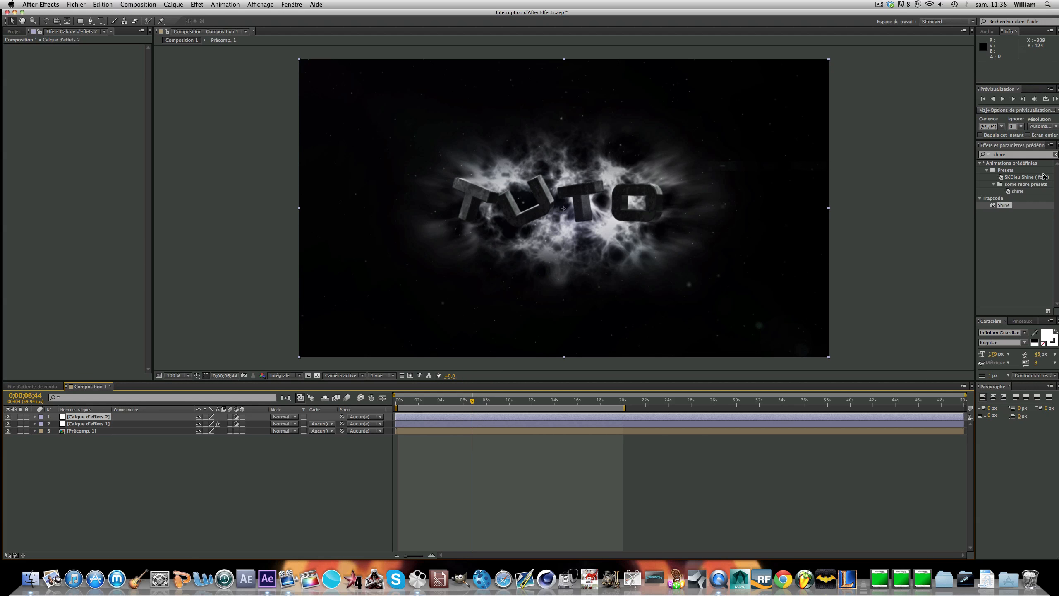
Step: Find the Looks effect by searching for "looks", apply it to the new adjustment layer and open its editor
click(991, 157)
text(looks)
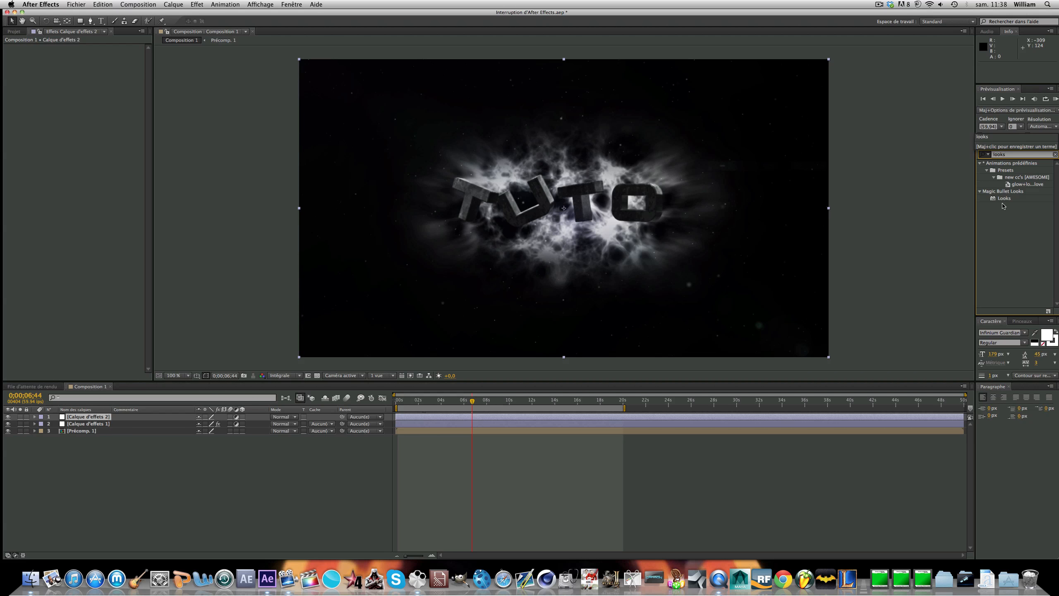
click(1004, 200)
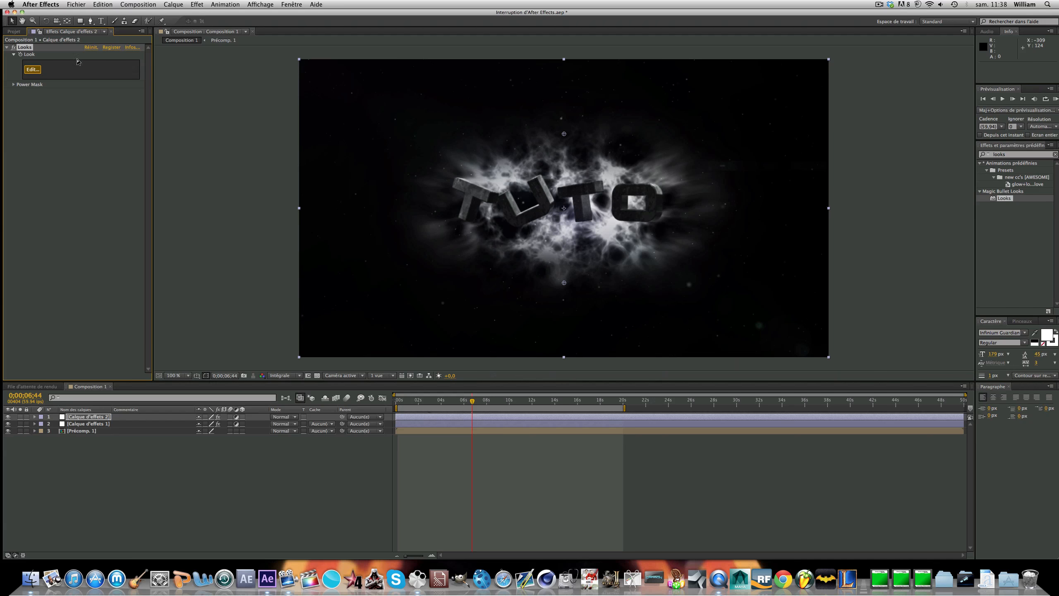
click(33, 69)
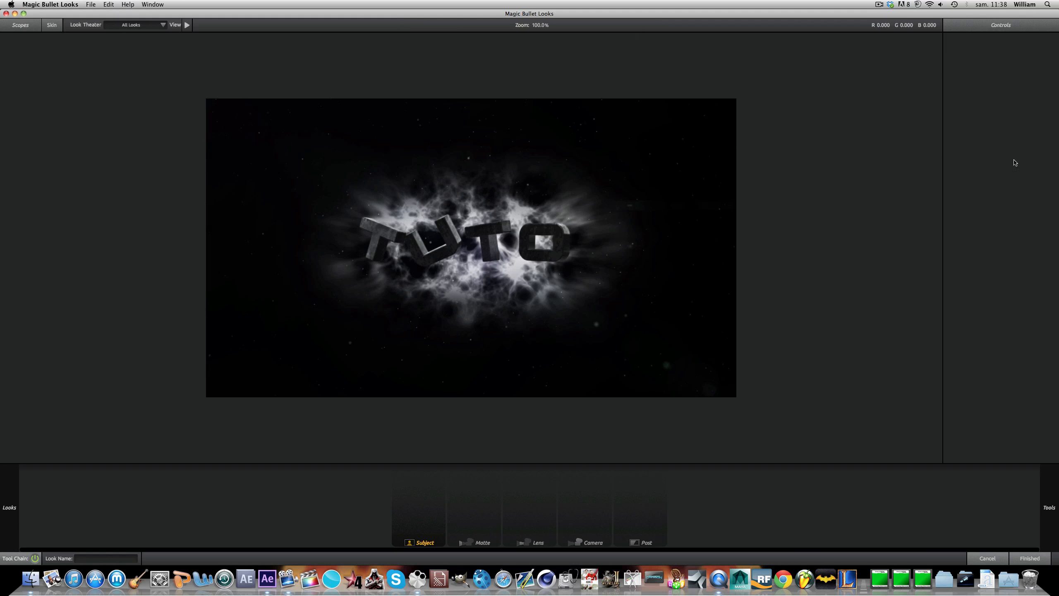
Step: Add a Diffusion tool to the Matte stage, change its color to red and finish the look
mouse_move(1058, 184)
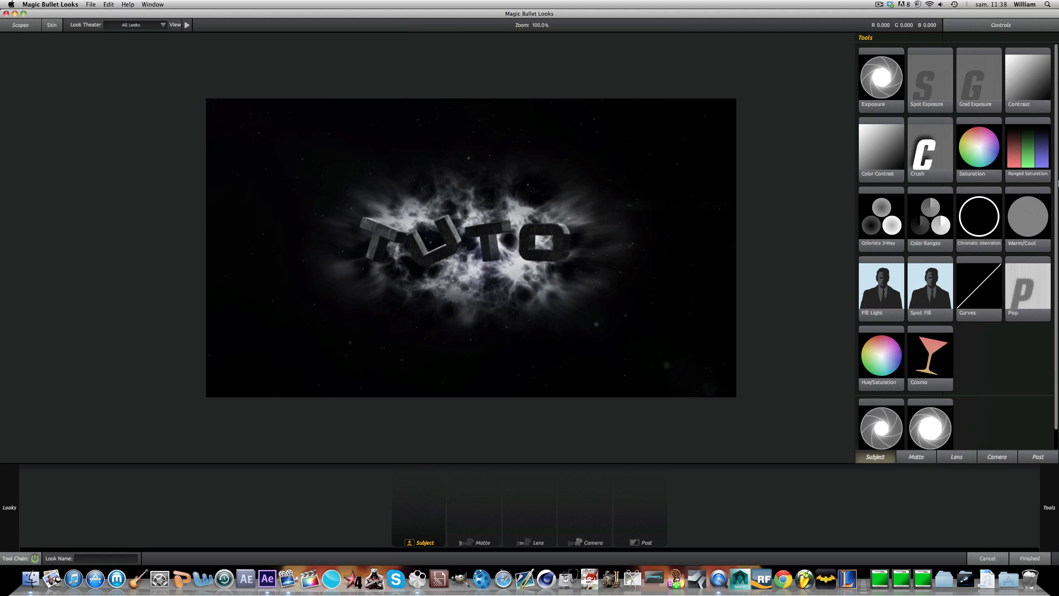
click(916, 457)
double_click(1028, 95)
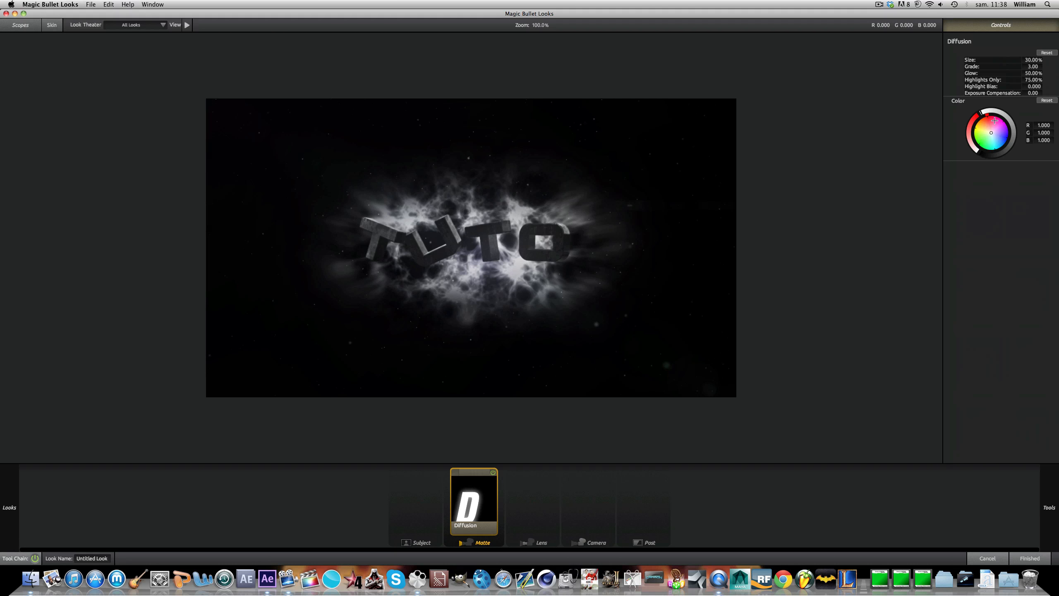
drag(991, 133, 989, 116)
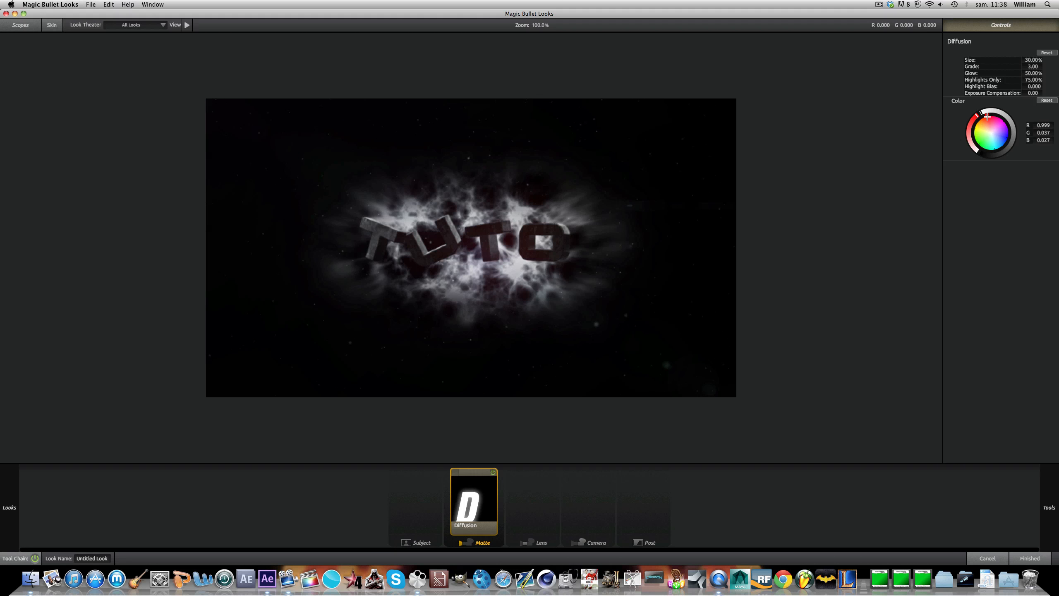
click(1027, 561)
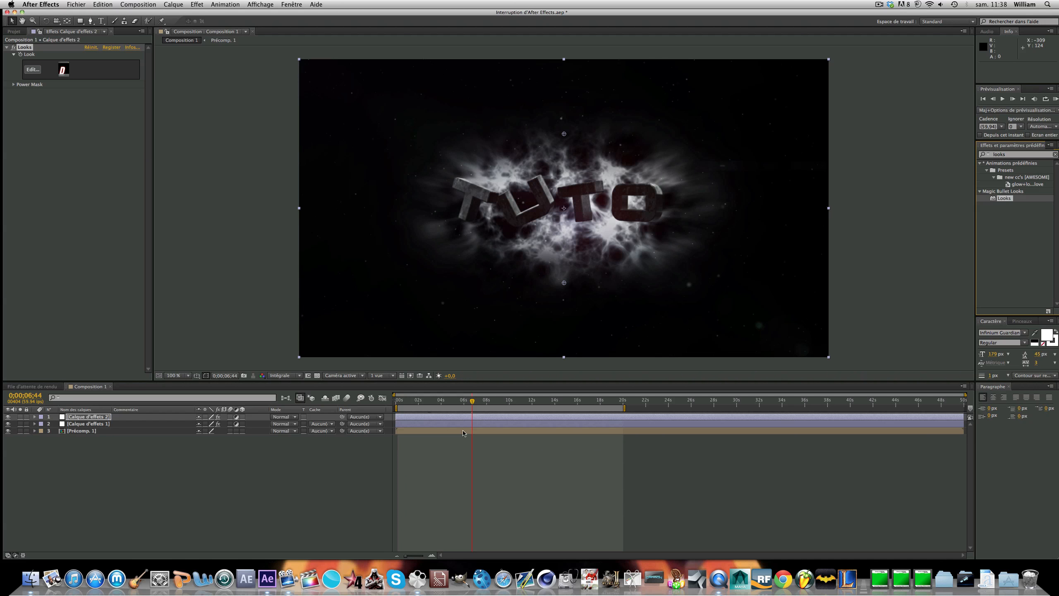
Step: Select the second adjustment layer and then the first one, Calque d'effets 1
click(74, 416)
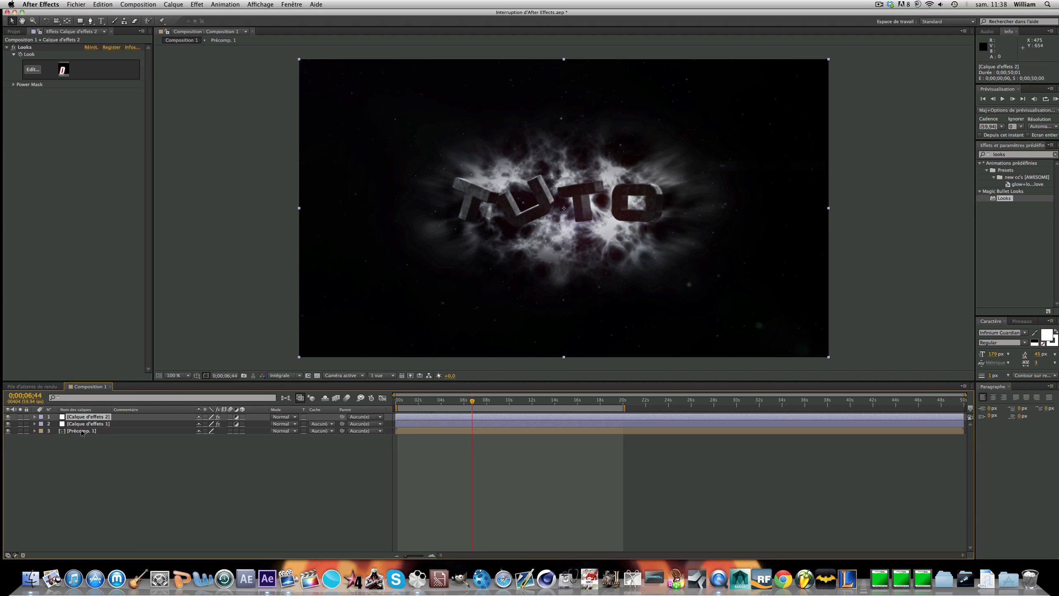
click(85, 424)
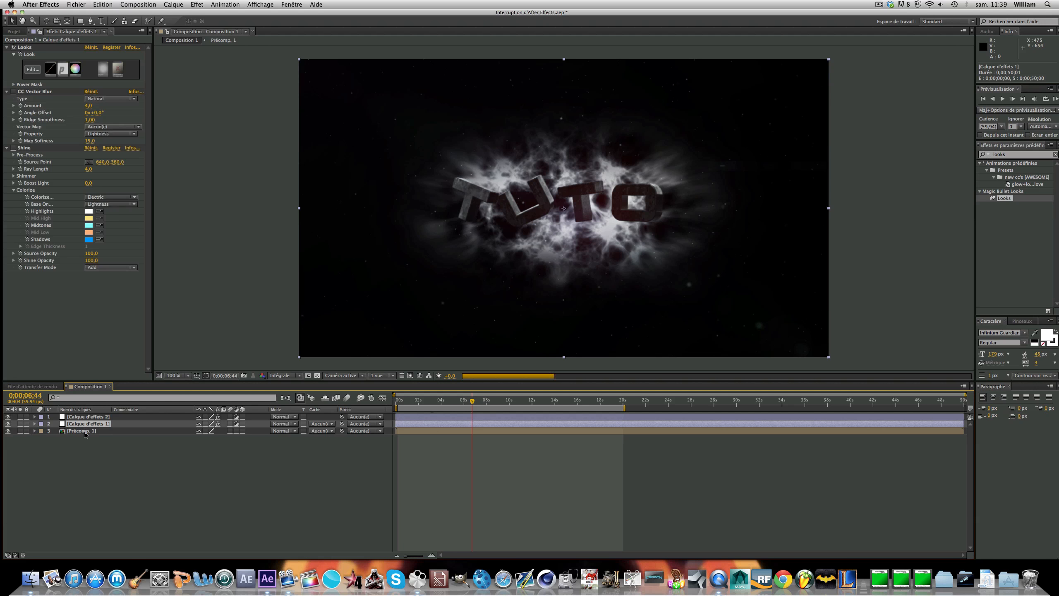